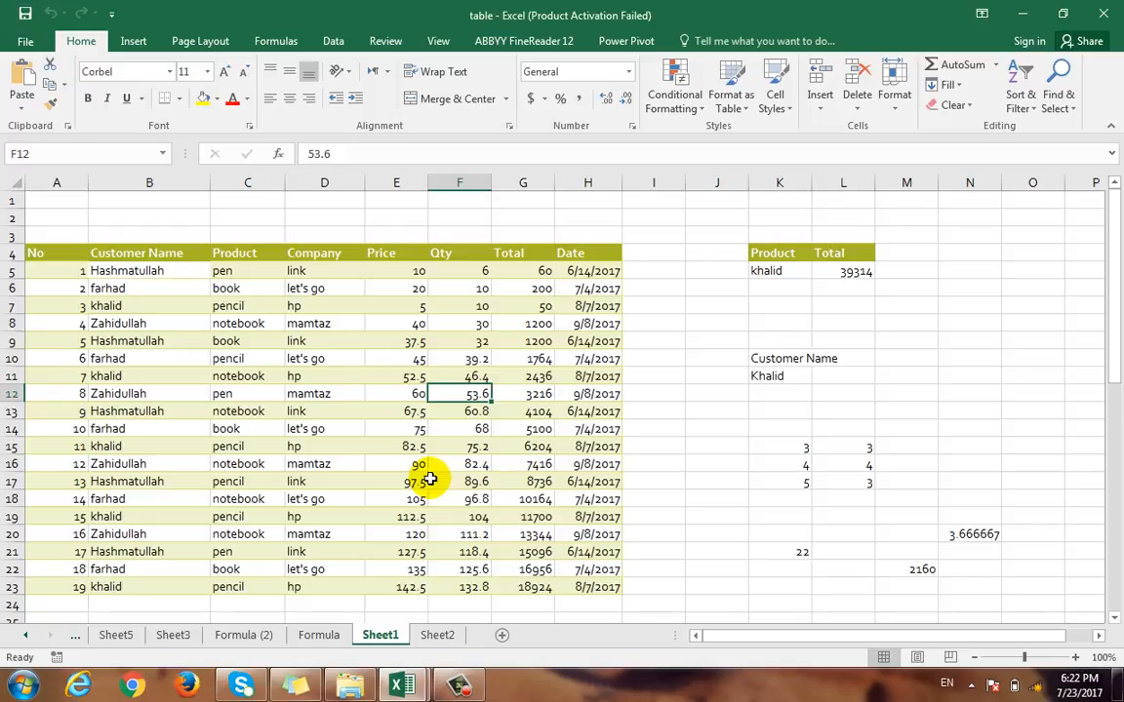
Step: Group rows 4 to 23, which hold the customer sales table on Sheet1
left_click_drag(10, 272, 15, 586)
left_click_drag(10, 258, 21, 587)
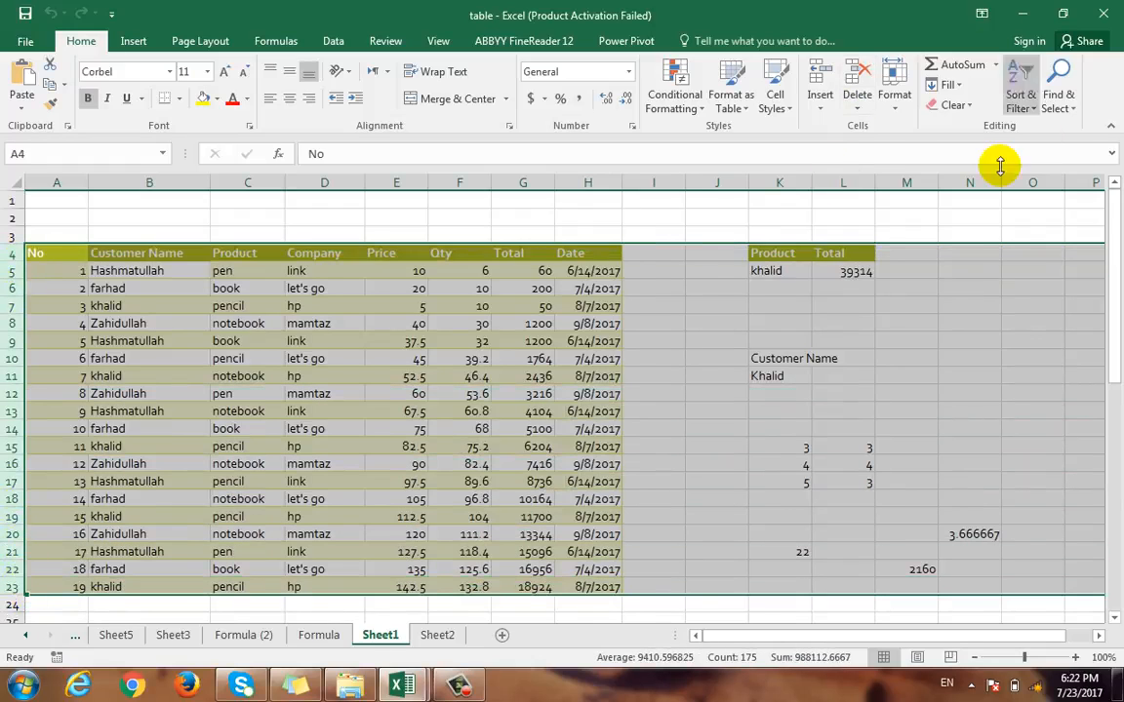
left_click(337, 43)
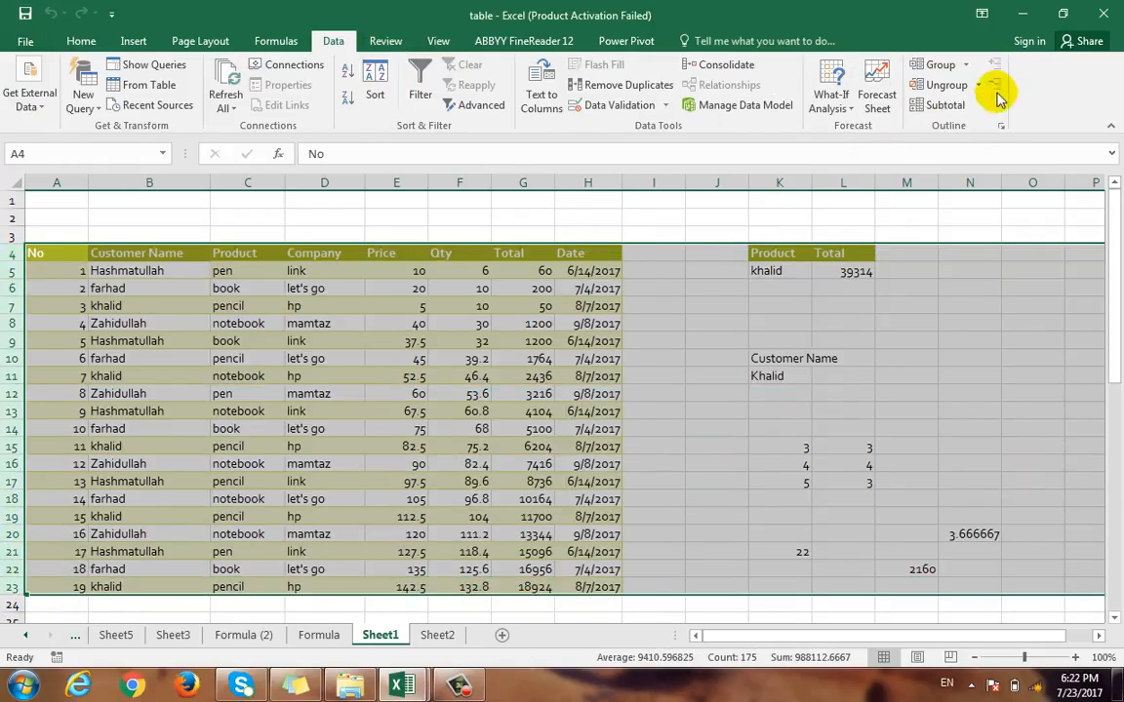
left_click(969, 67)
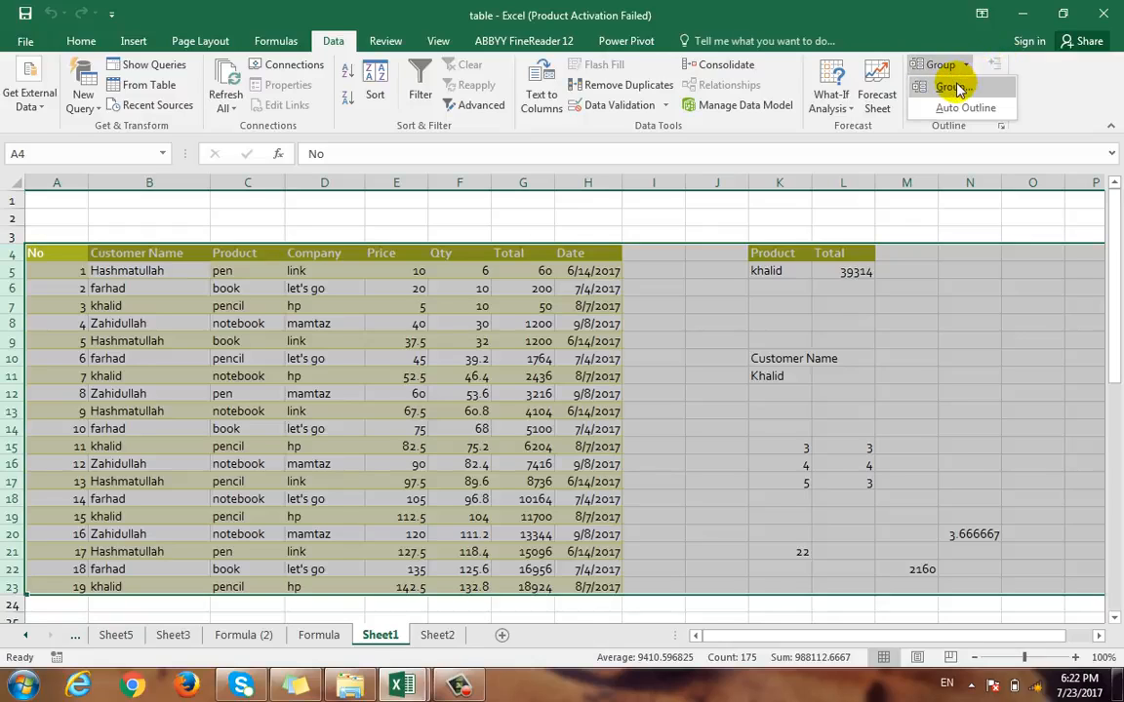
left_click(951, 87)
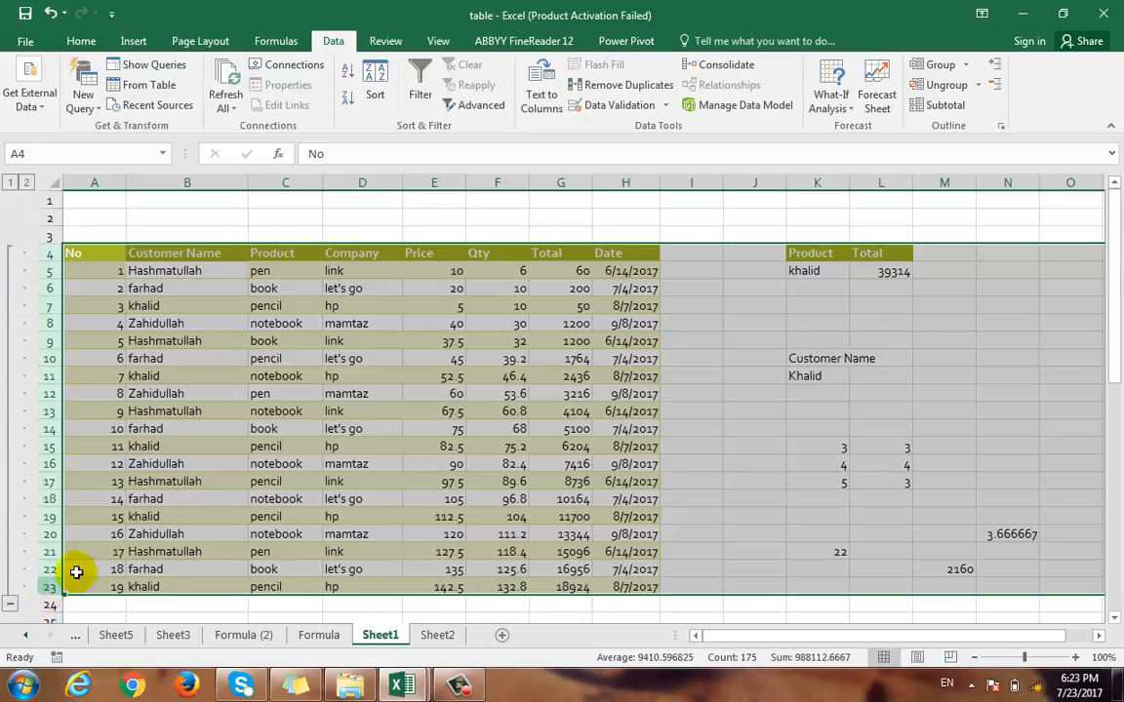
Step: Collapse the grouped sales table rows, expand them, and collapse them again
left_click(11, 606)
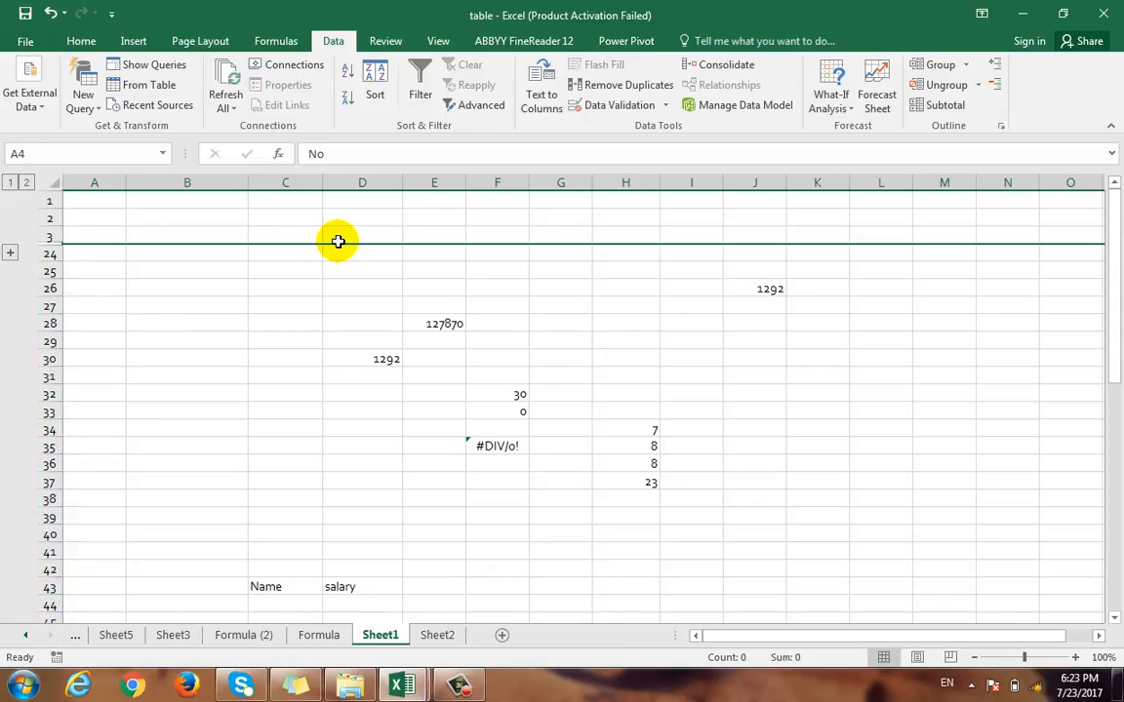
left_click(261, 286)
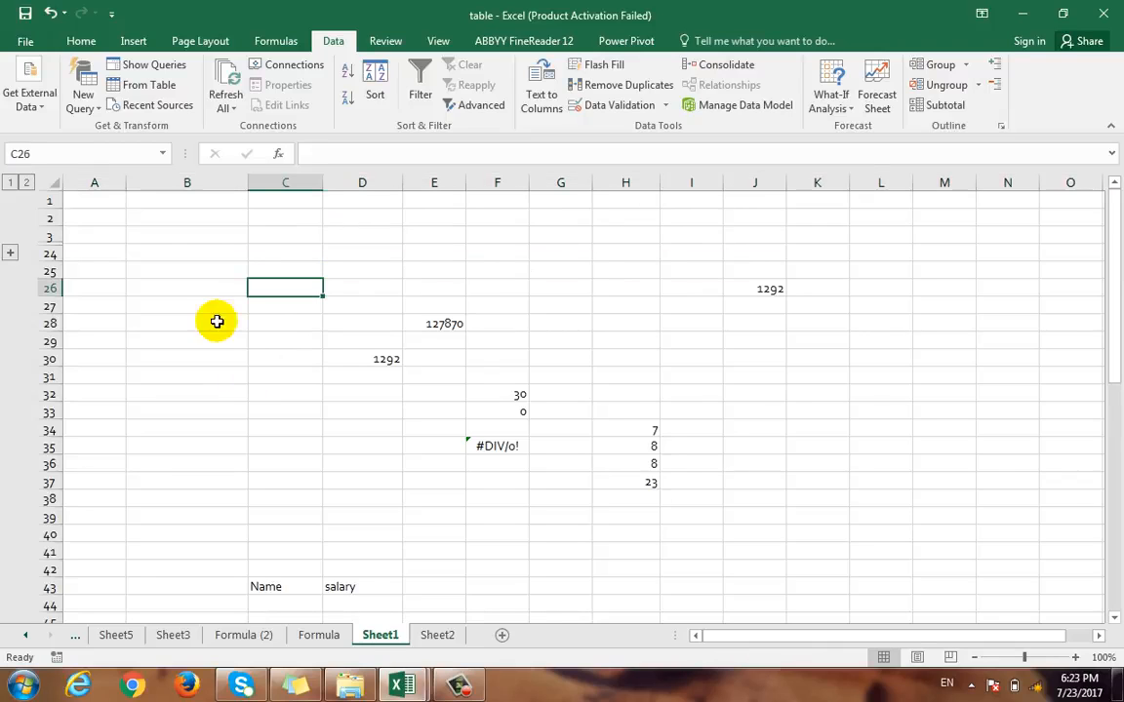
left_click(10, 253)
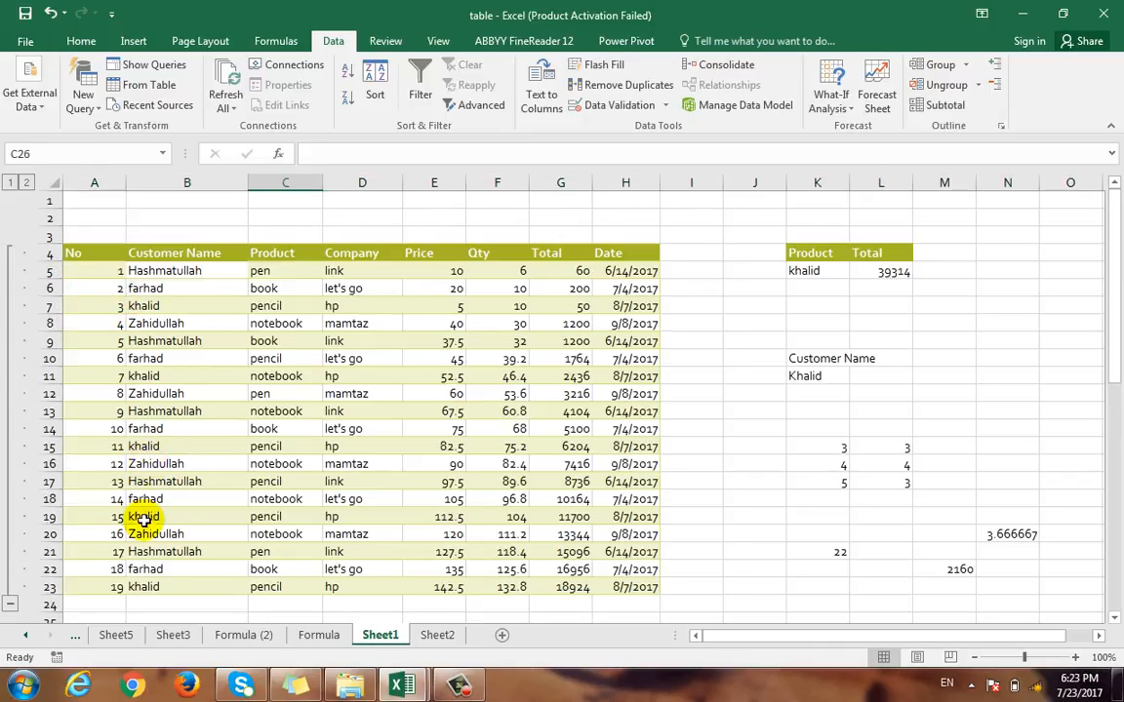
left_click(10, 604)
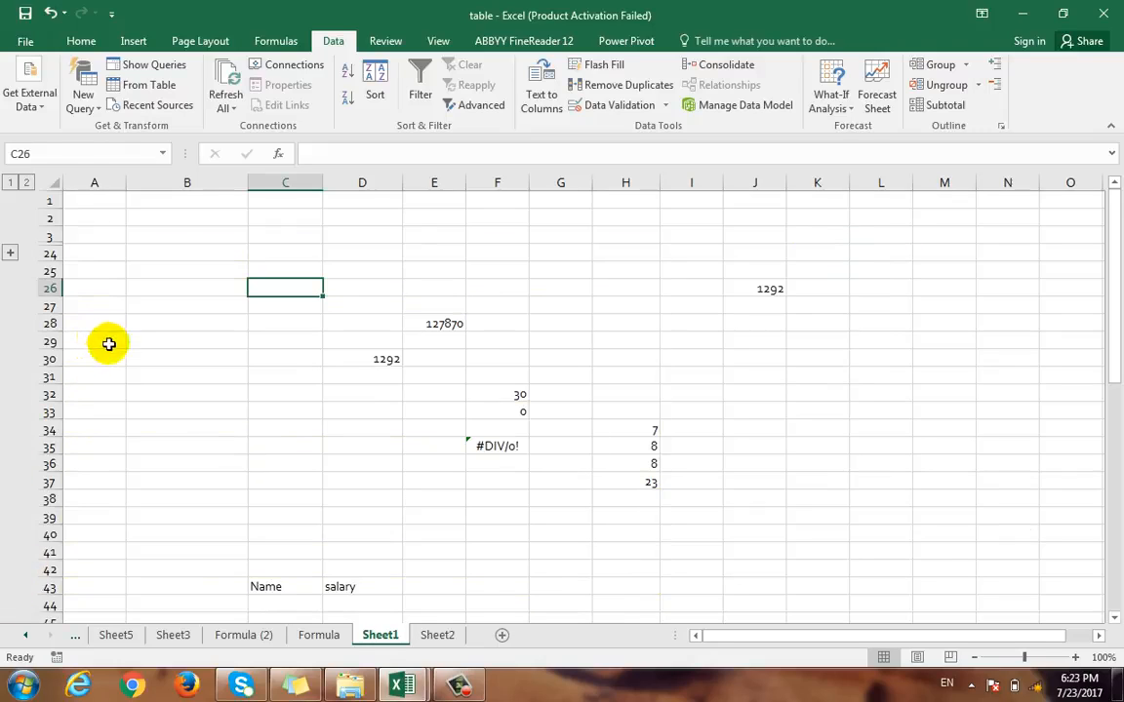
Step: Apply All Borders to the cell range A27:D33
left_click_drag(113, 309, 385, 414)
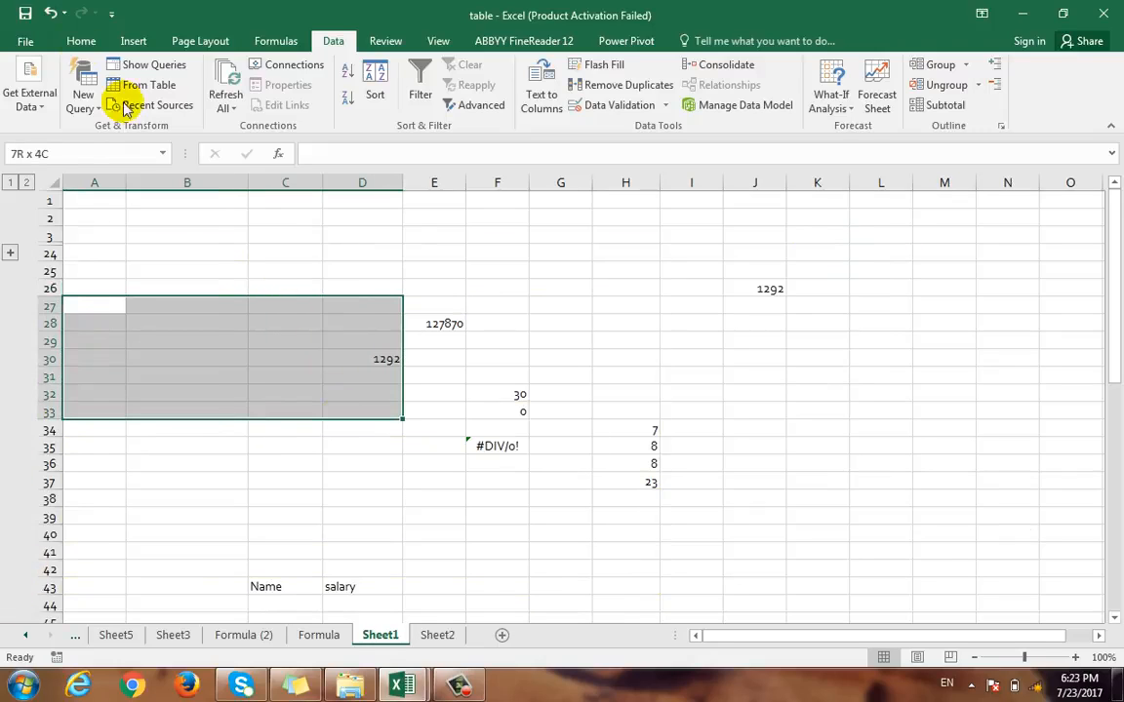
left_click(78, 46)
left_click(177, 98)
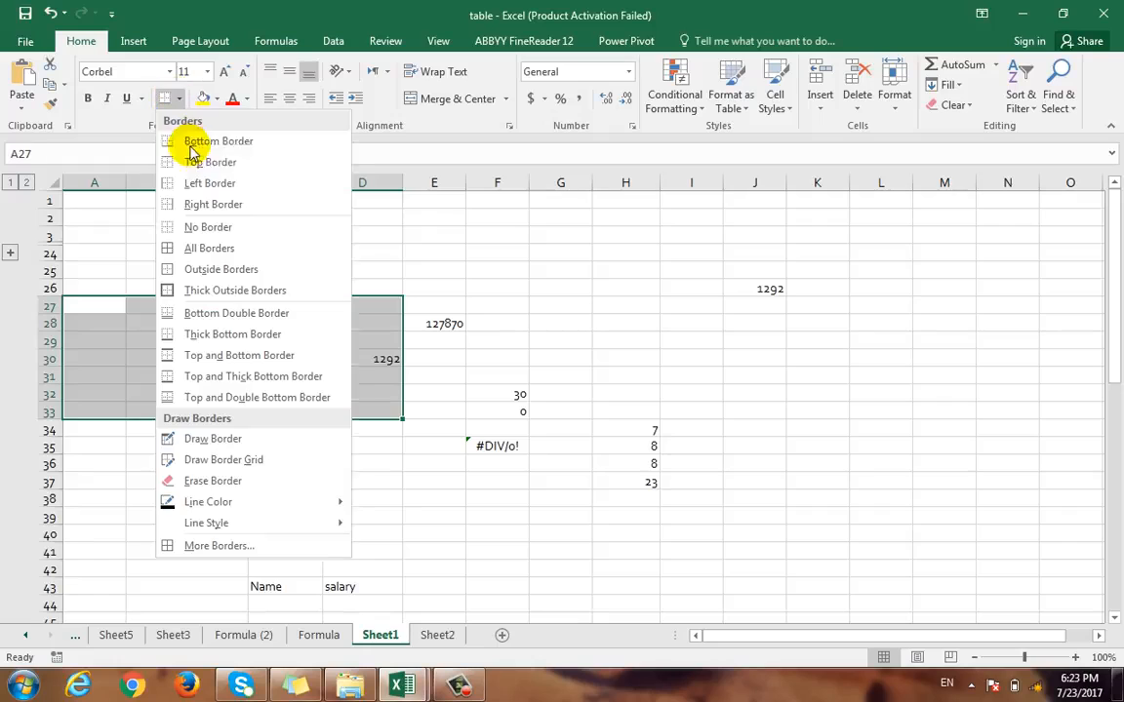
left_click(213, 247)
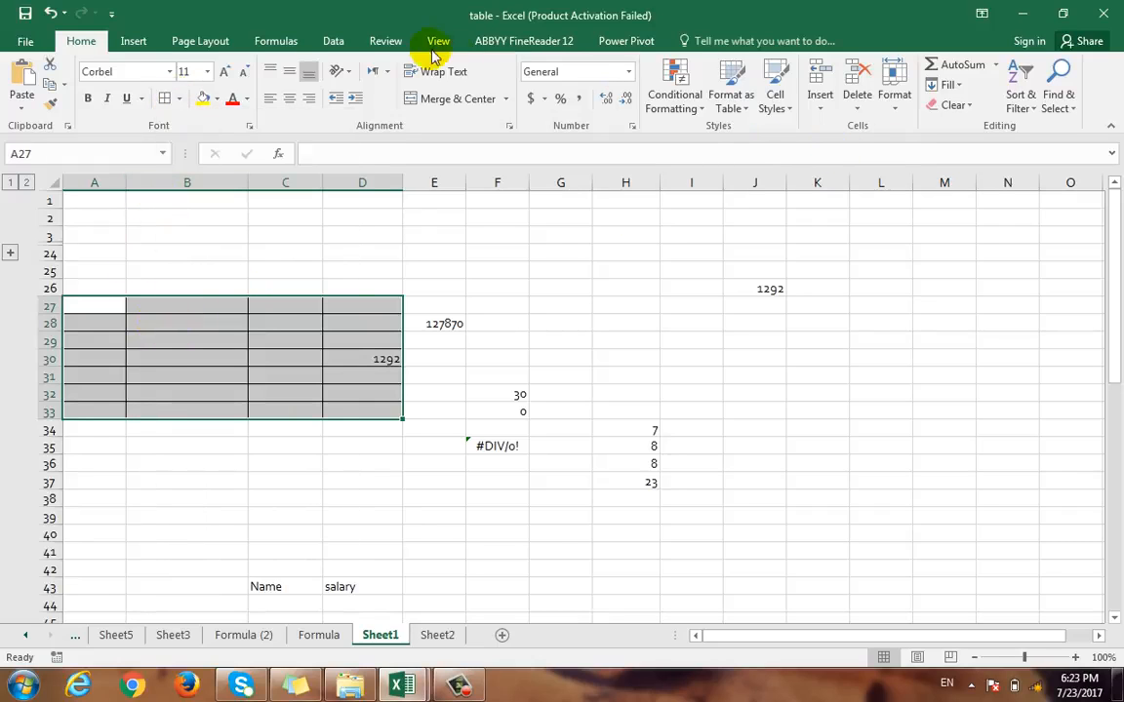
Step: Group the bordered range A27:D33 by rows
left_click(339, 43)
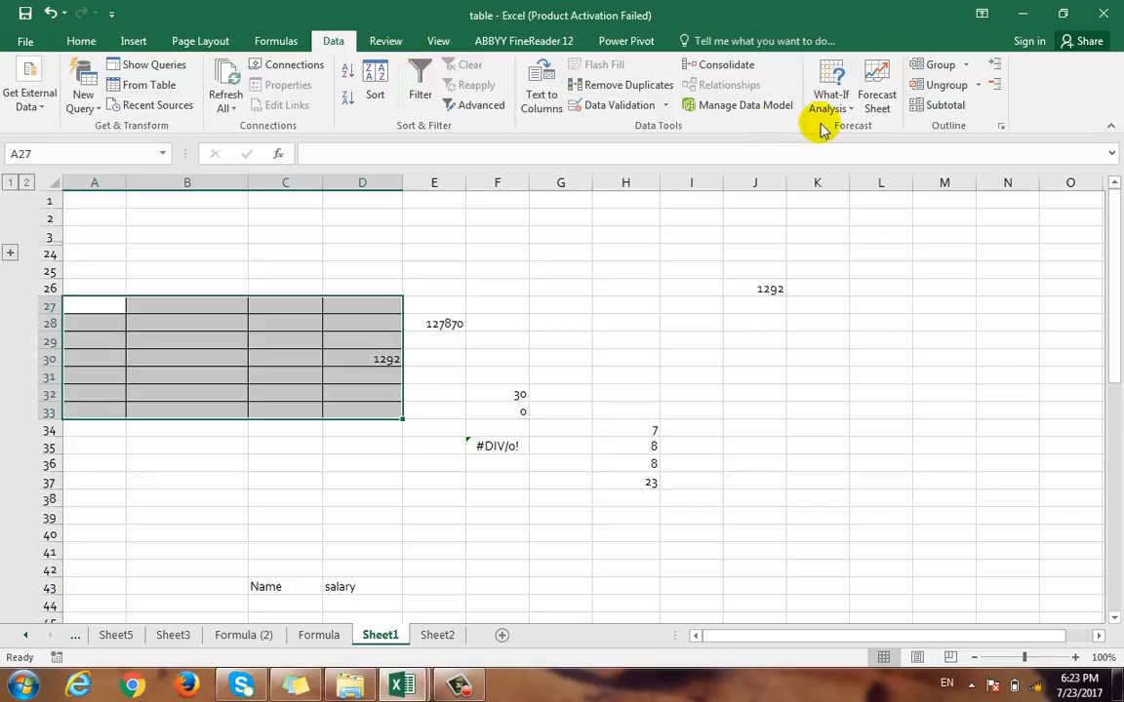
left_click(964, 64)
left_click(972, 87)
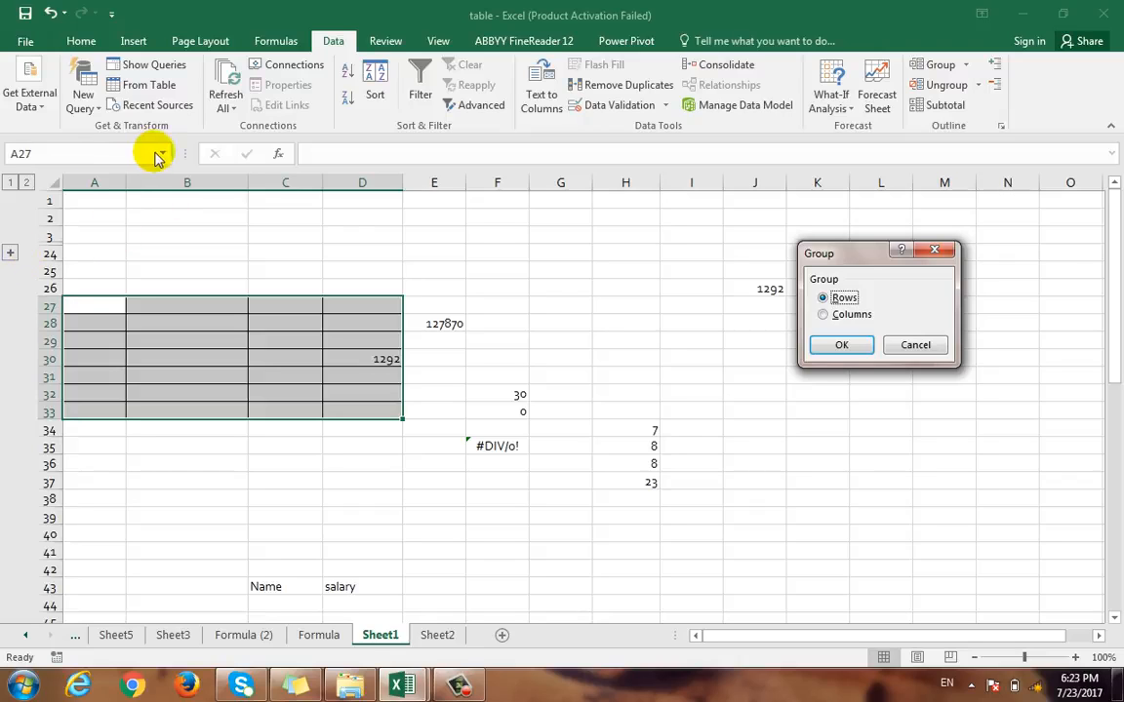
left_click(845, 346)
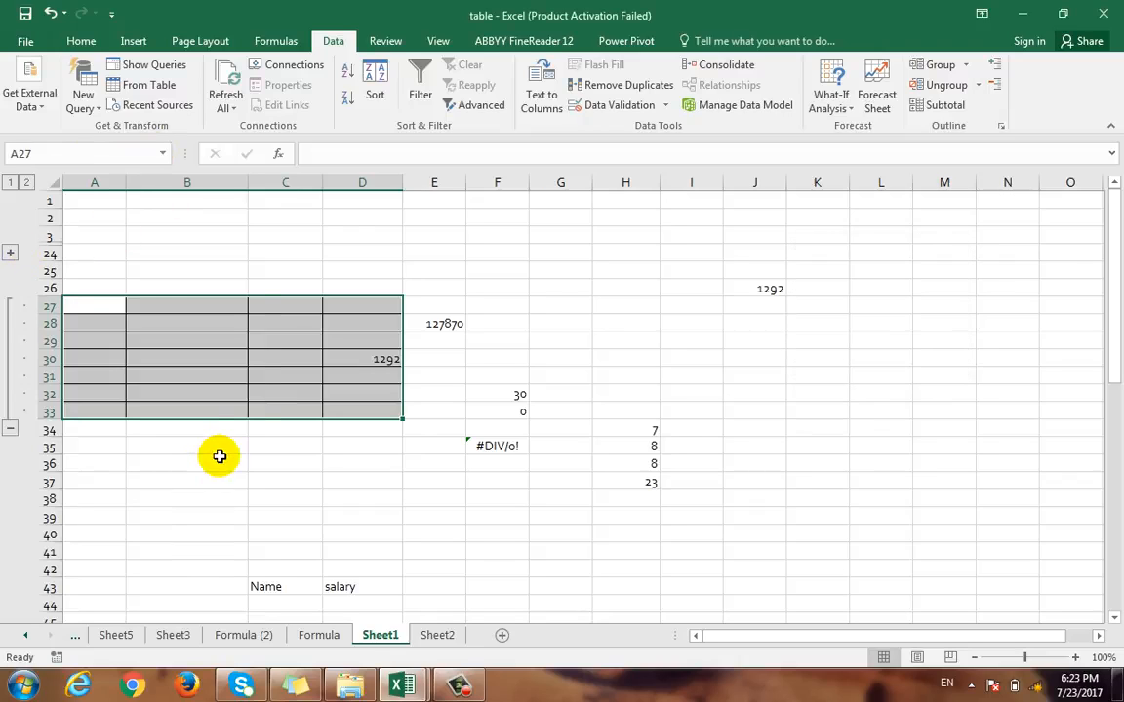
Step: Collapse the group of rows 27 to 33, and expand both that group and the sales table's row group
left_click(9, 427)
left_click(10, 254)
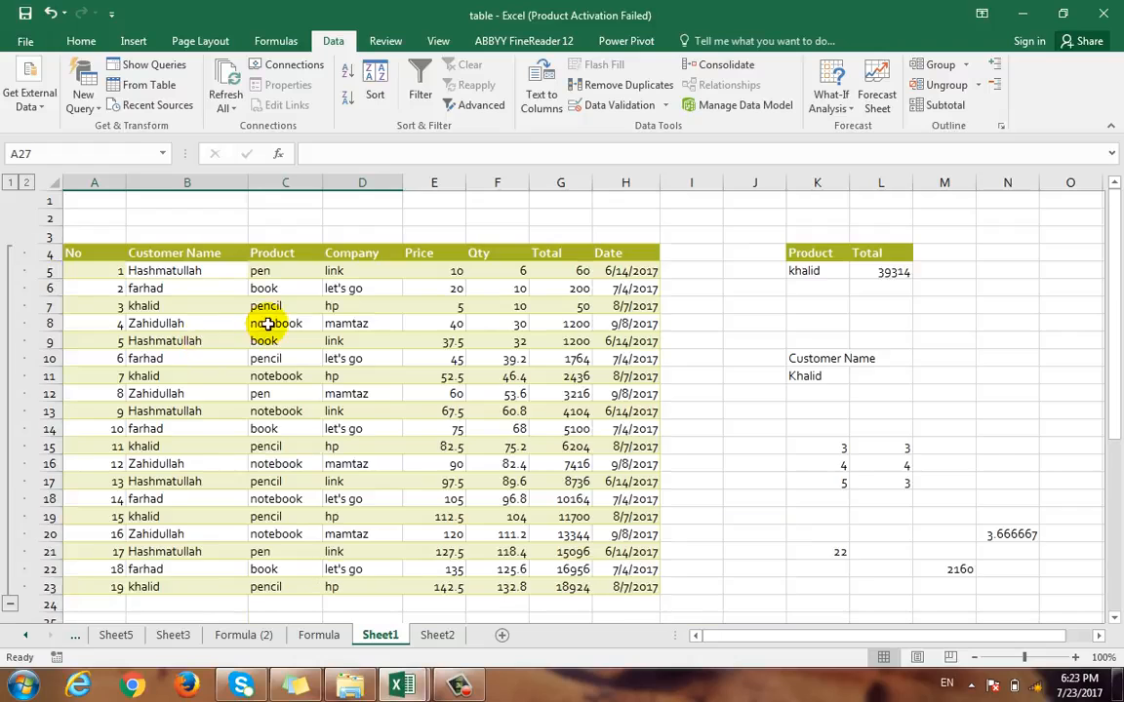
scroll(22, 439, "down", 5)
left_click(10, 394)
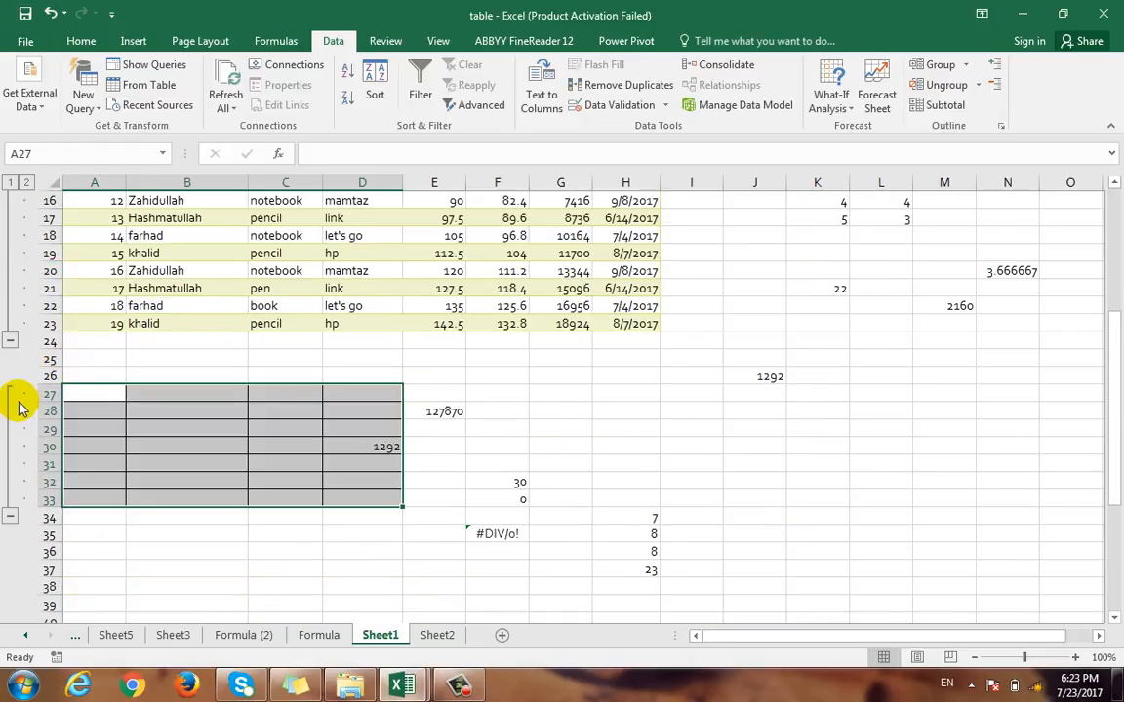
scroll(171, 447, "down", 1)
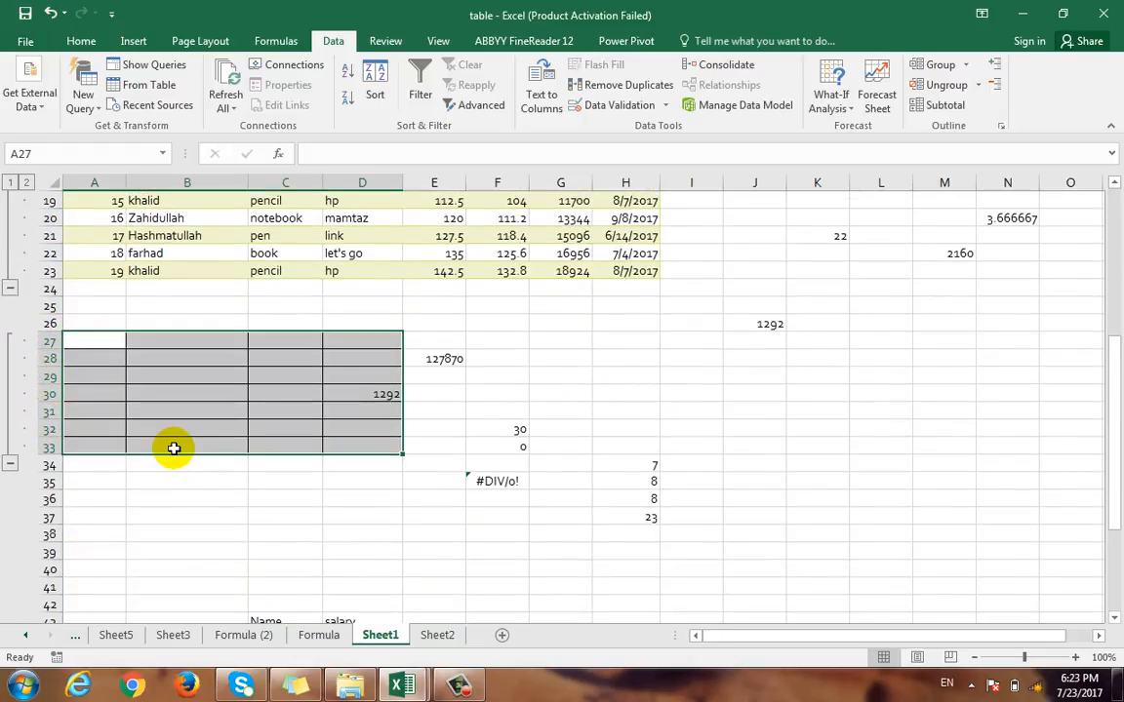
scroll(258, 450, "up", 5)
scroll(258, 451, "up", 1)
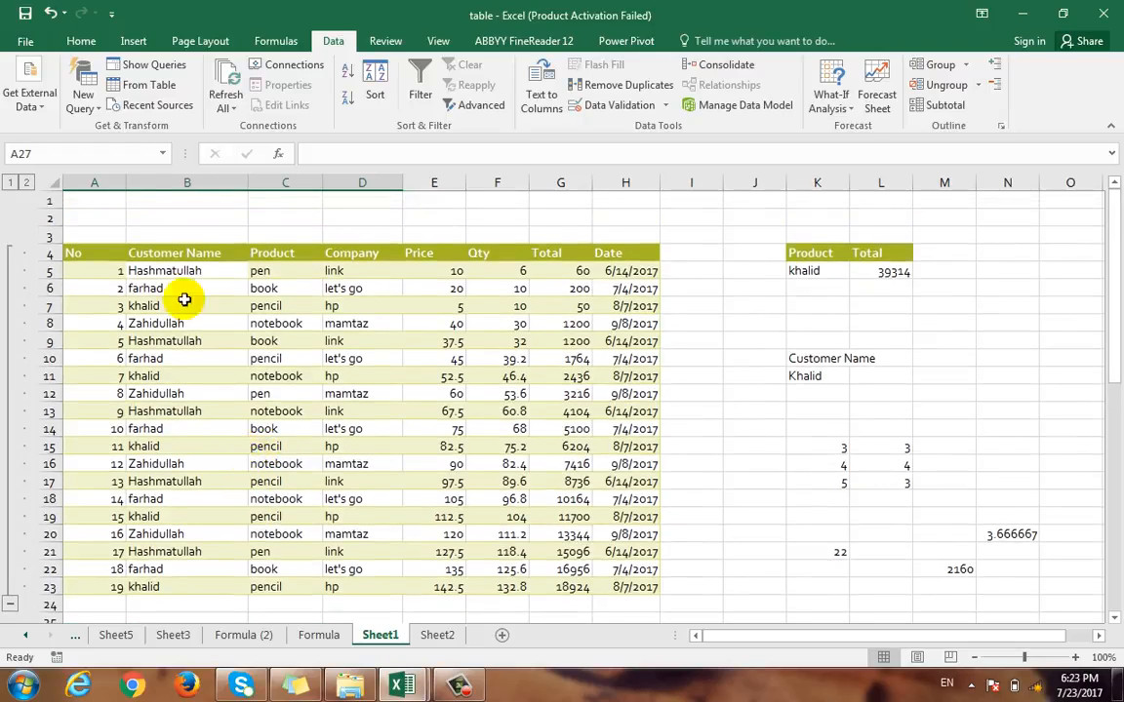
Step: Show only outline level 1, restore outline level 2, and collapse and expand the sales table's row group
left_click(10, 182)
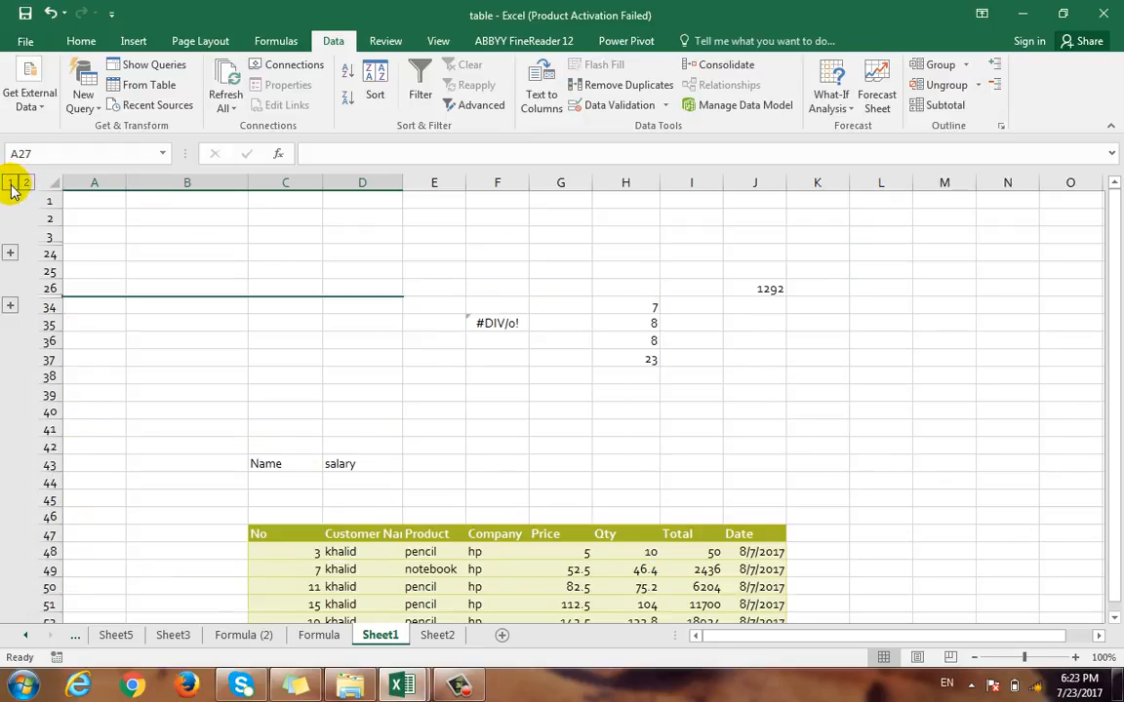
left_click(29, 183)
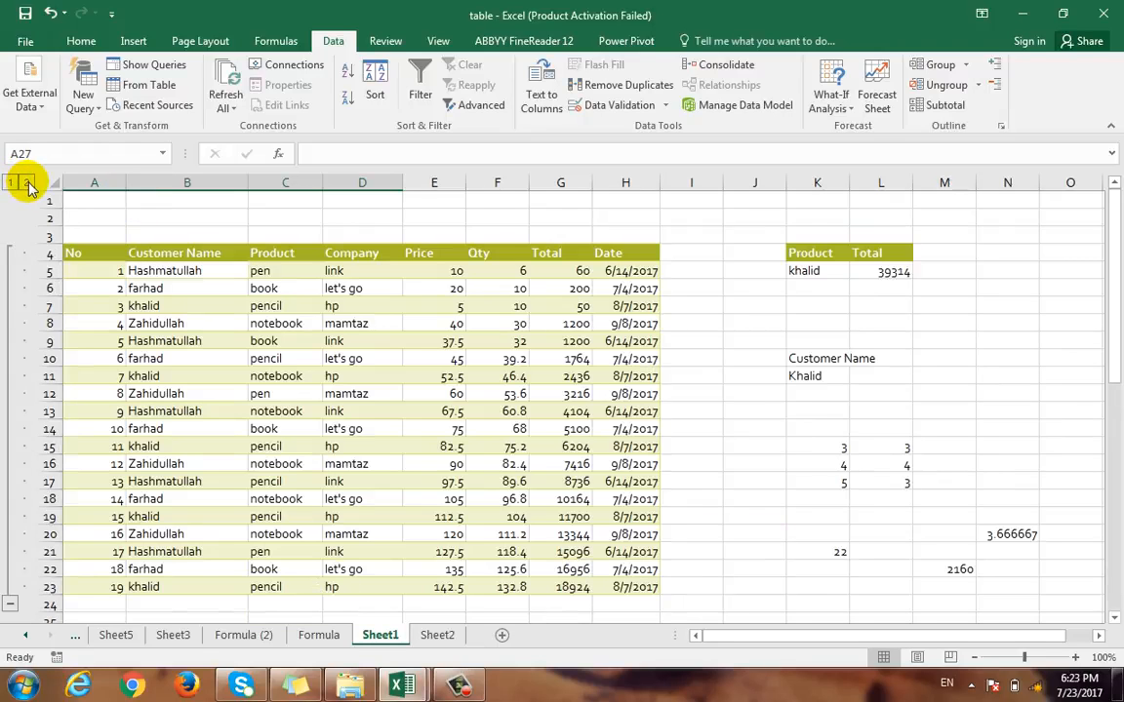
left_click(11, 605)
left_click(11, 255)
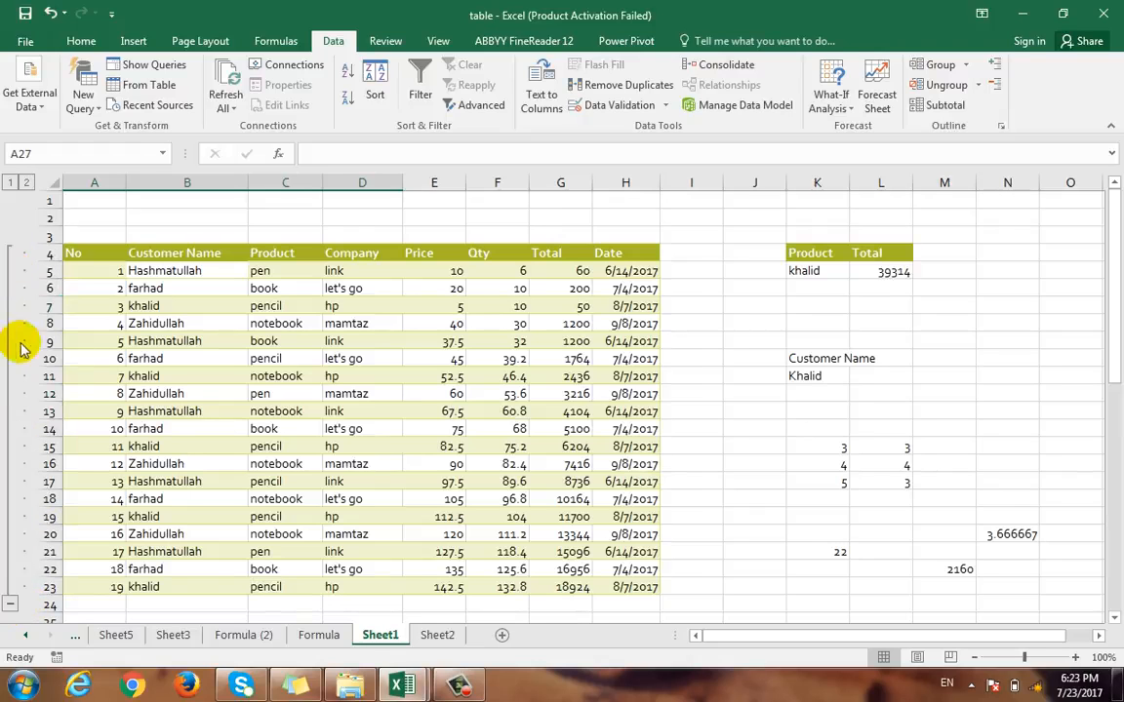
Step: Ungroup the sales table range A4:H23 by rows
left_click_drag(107, 255, 627, 549)
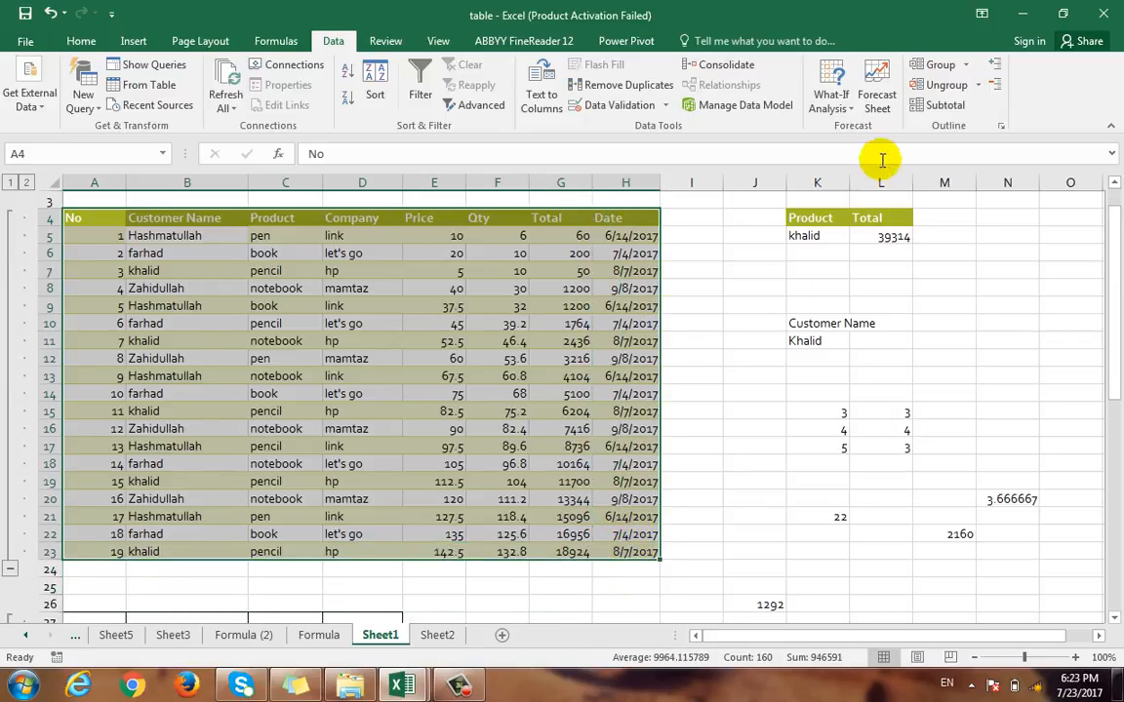
left_click(979, 86)
left_click(975, 105)
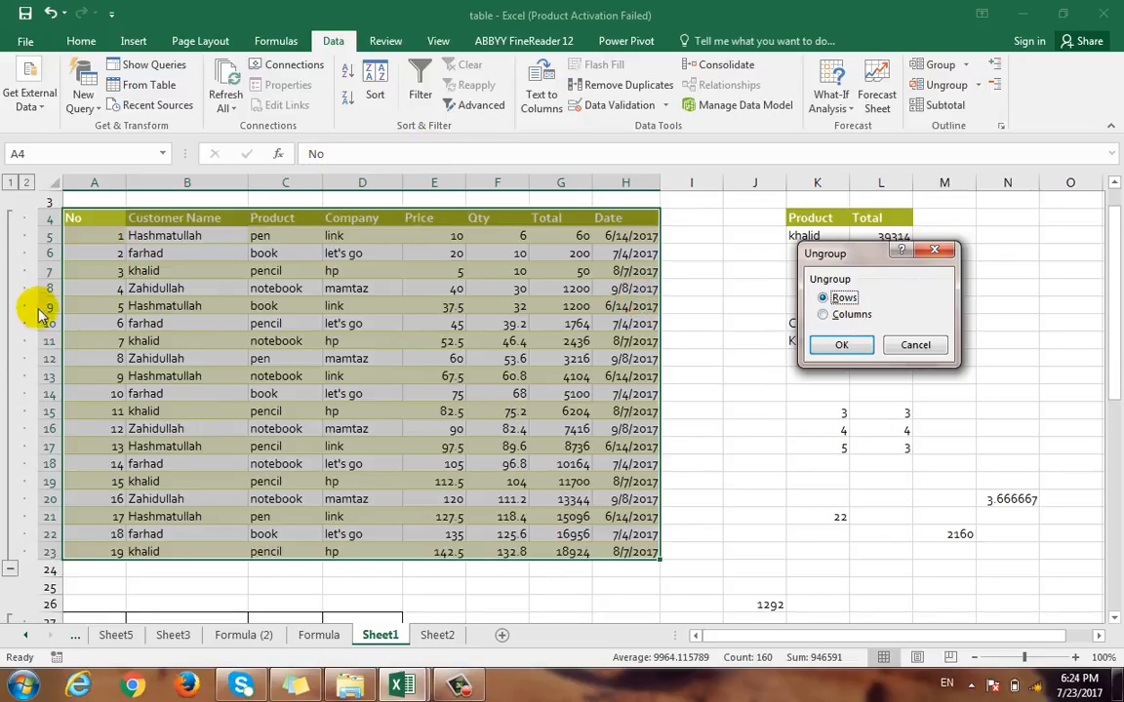
left_click(841, 348)
Step: Ungroup the bordered range A27:D33 by rows
scroll(214, 372, "down", 3)
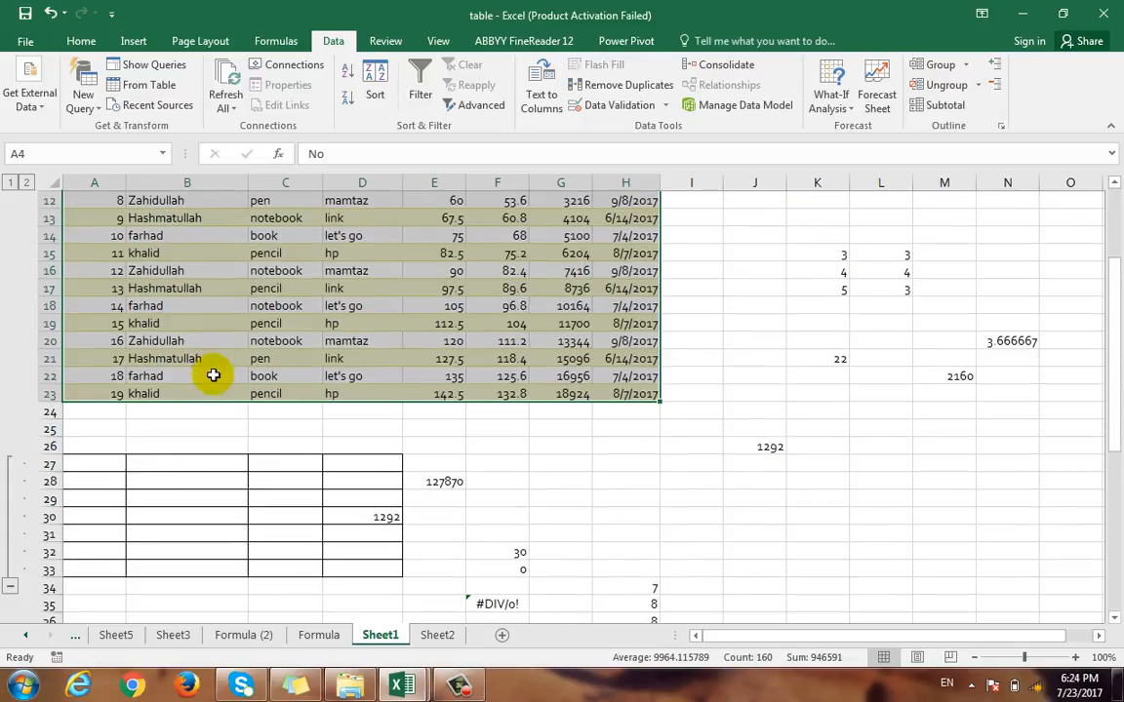
left_click_drag(80, 469, 354, 576)
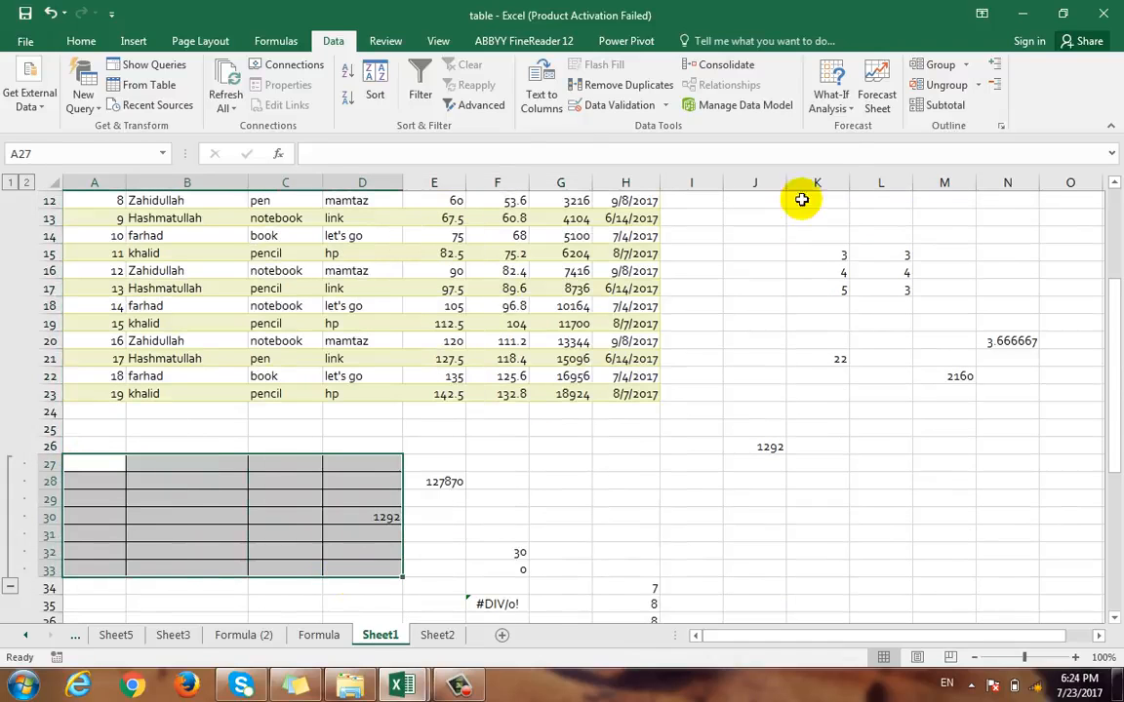
left_click(976, 86)
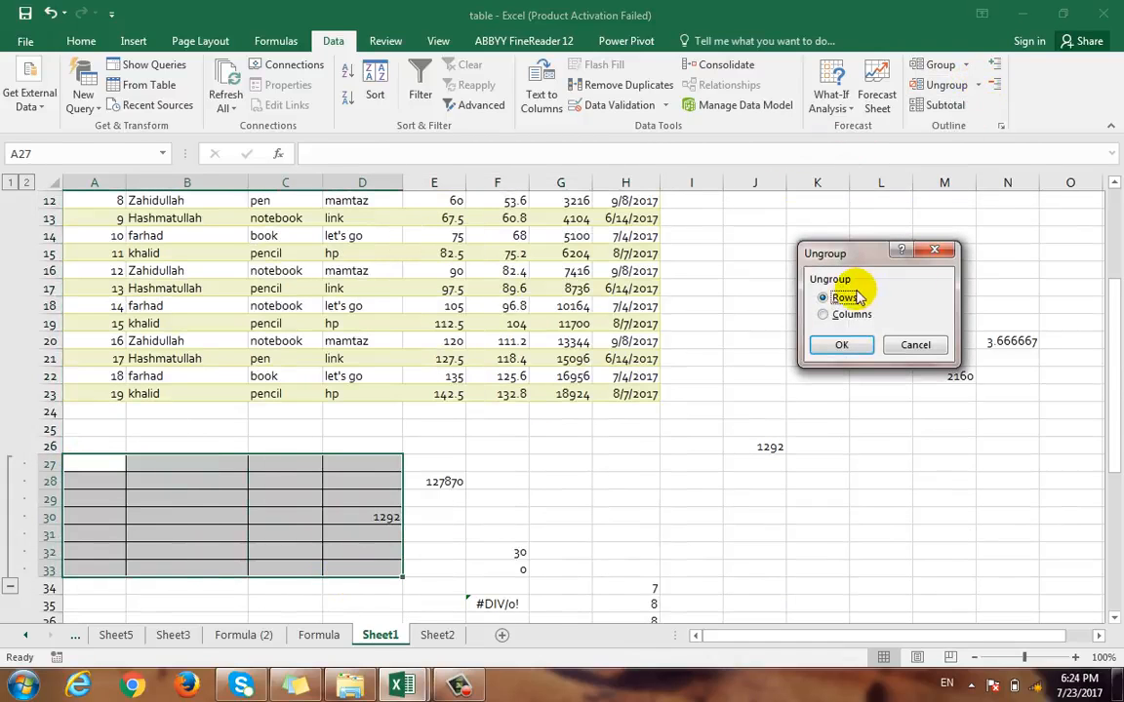
left_click(840, 345)
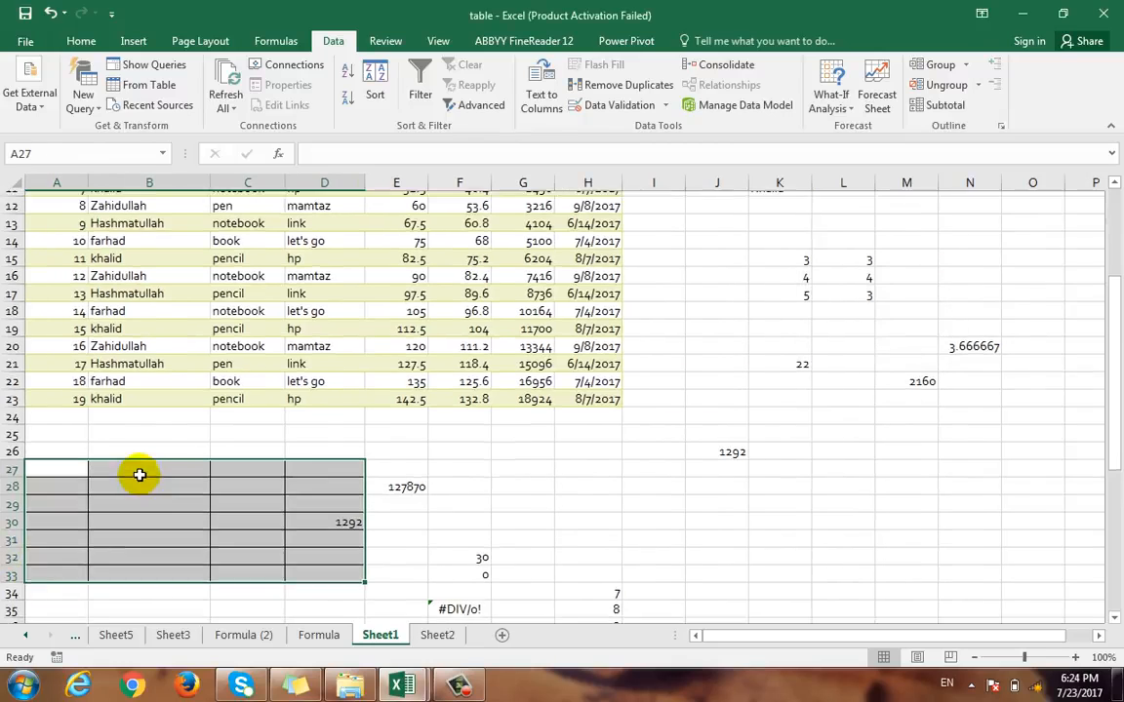
Step: Group the sales table range A4:H23 by columns, and collapse and expand that column group
scroll(138, 471, "up", 4)
left_click_drag(69, 254, 605, 586)
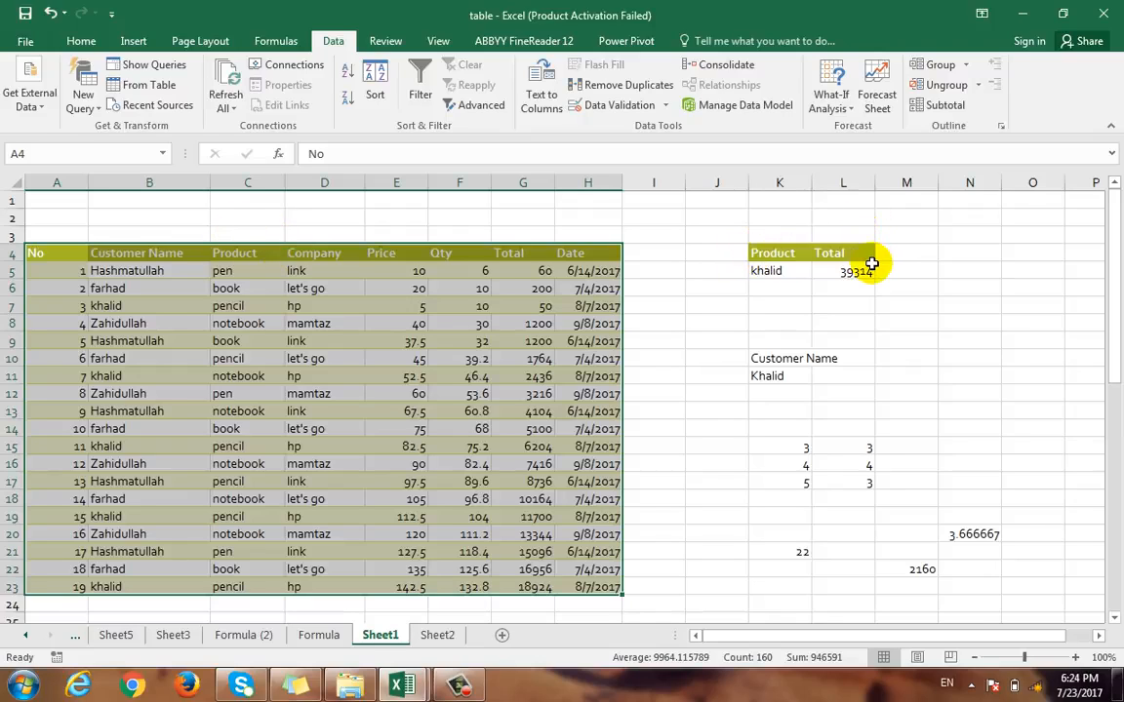
left_click(968, 65)
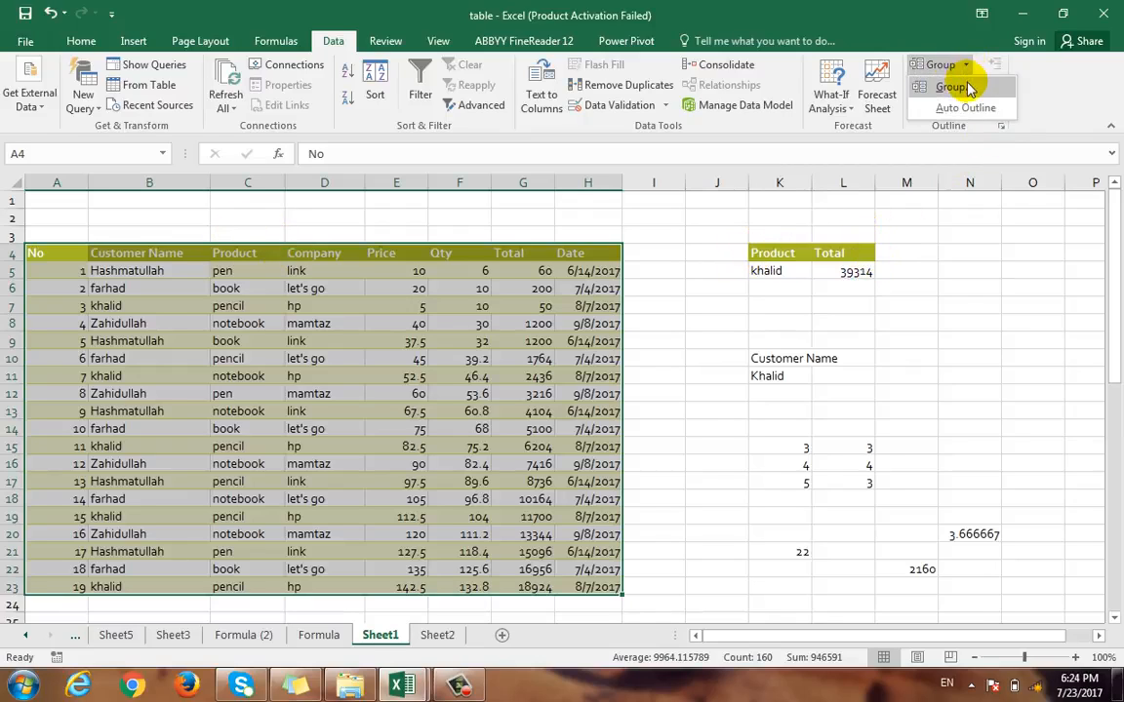
left_click(941, 87)
left_click(849, 314)
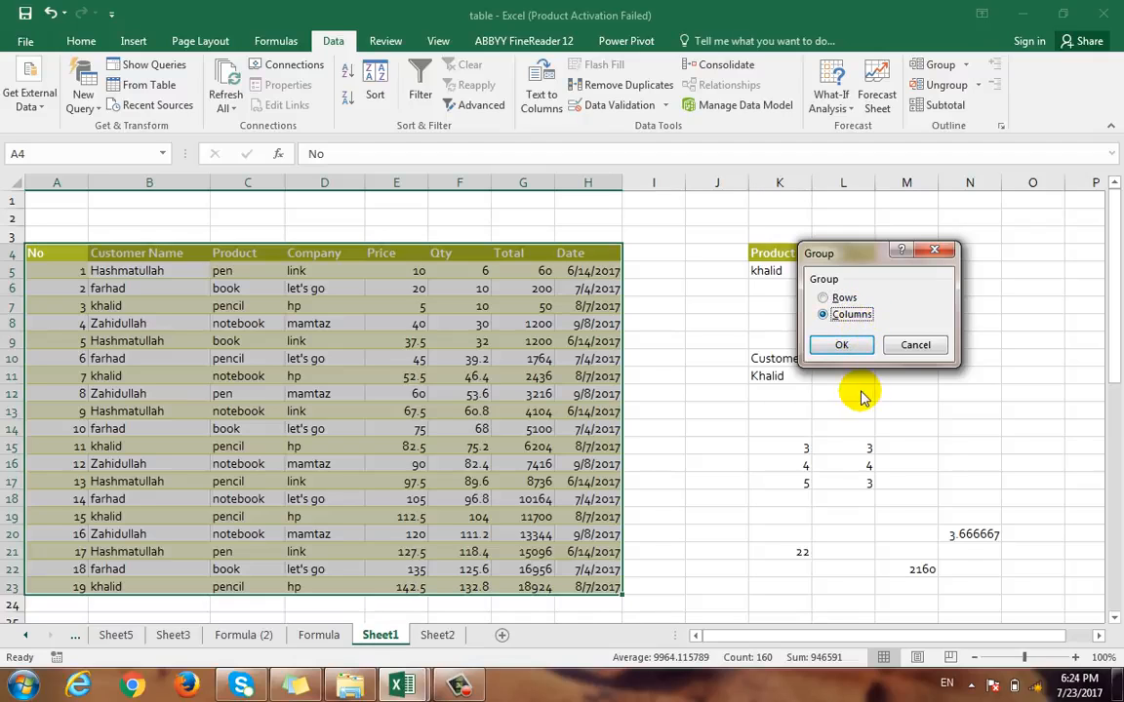
key("Return")
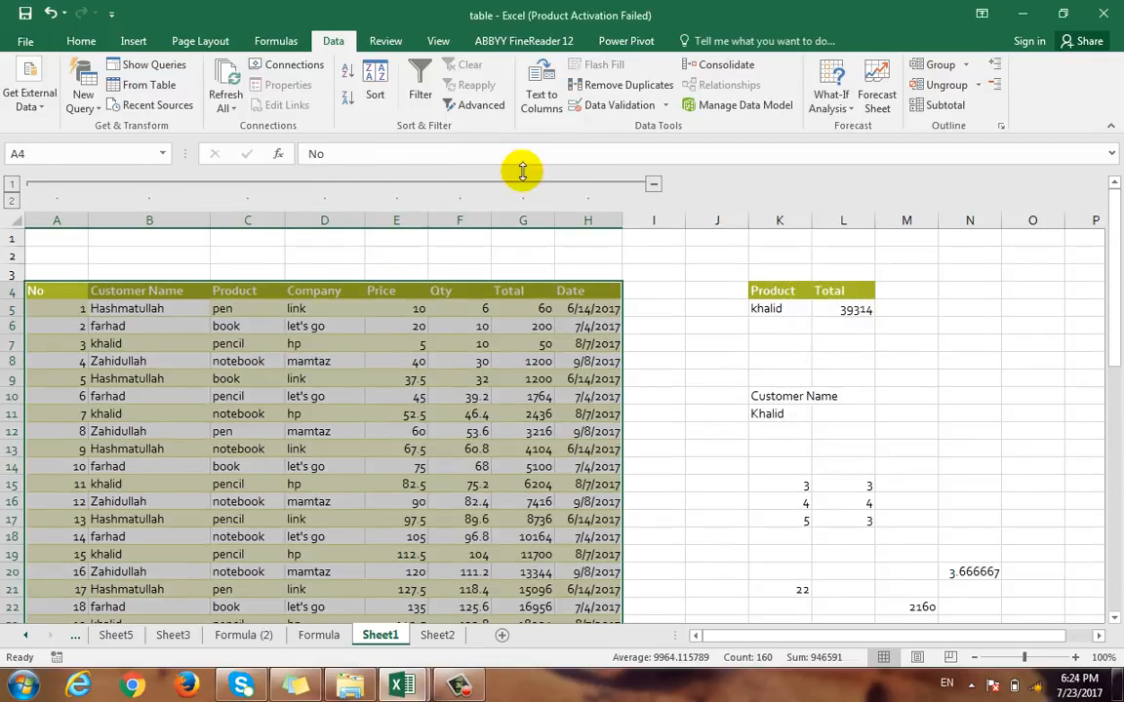
left_click(654, 185)
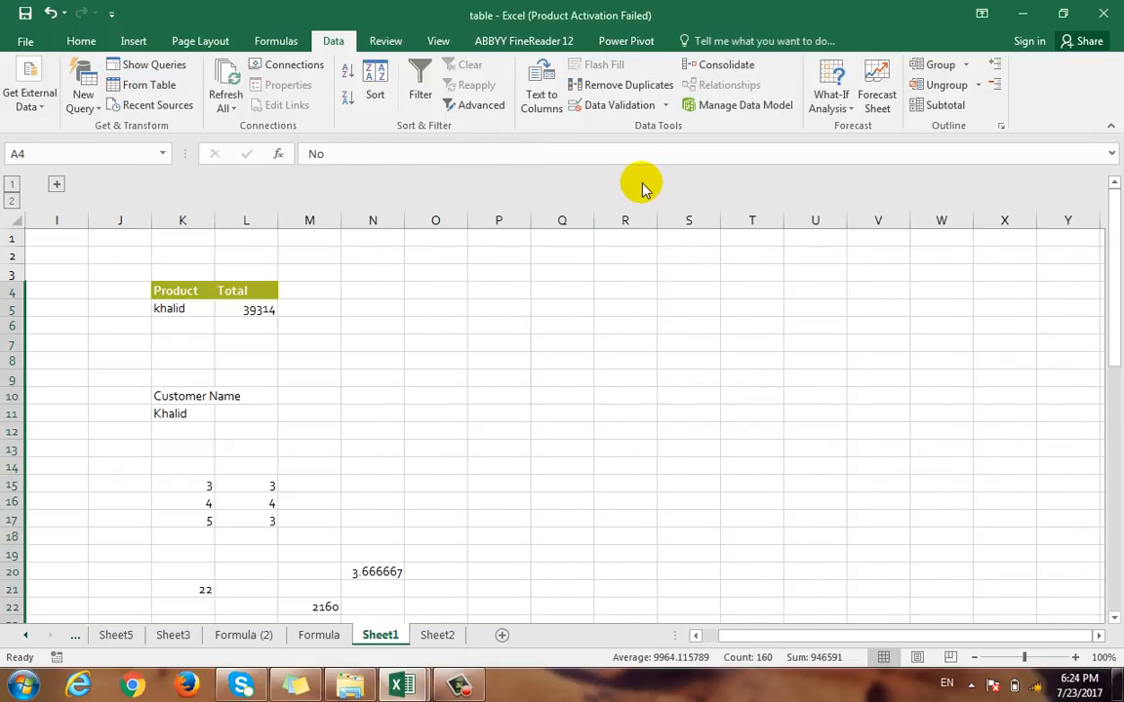
left_click(57, 185)
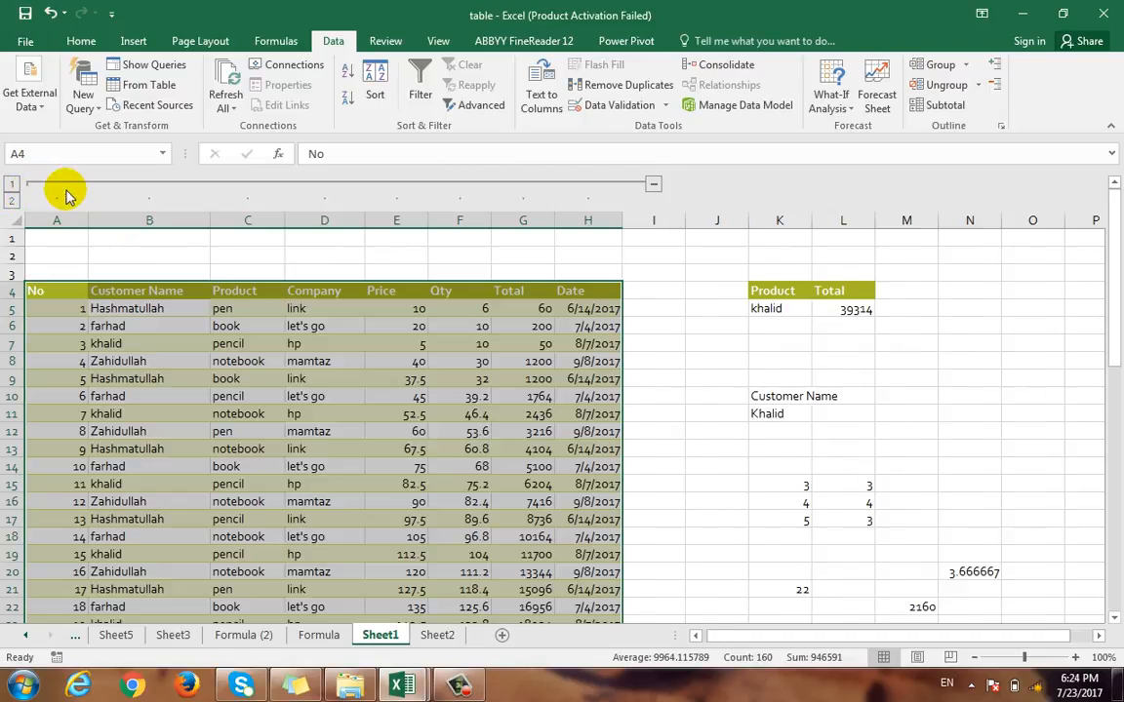
Step: Ungroup the sales table range A4:H23 by columns
left_click(978, 85)
left_click(958, 105)
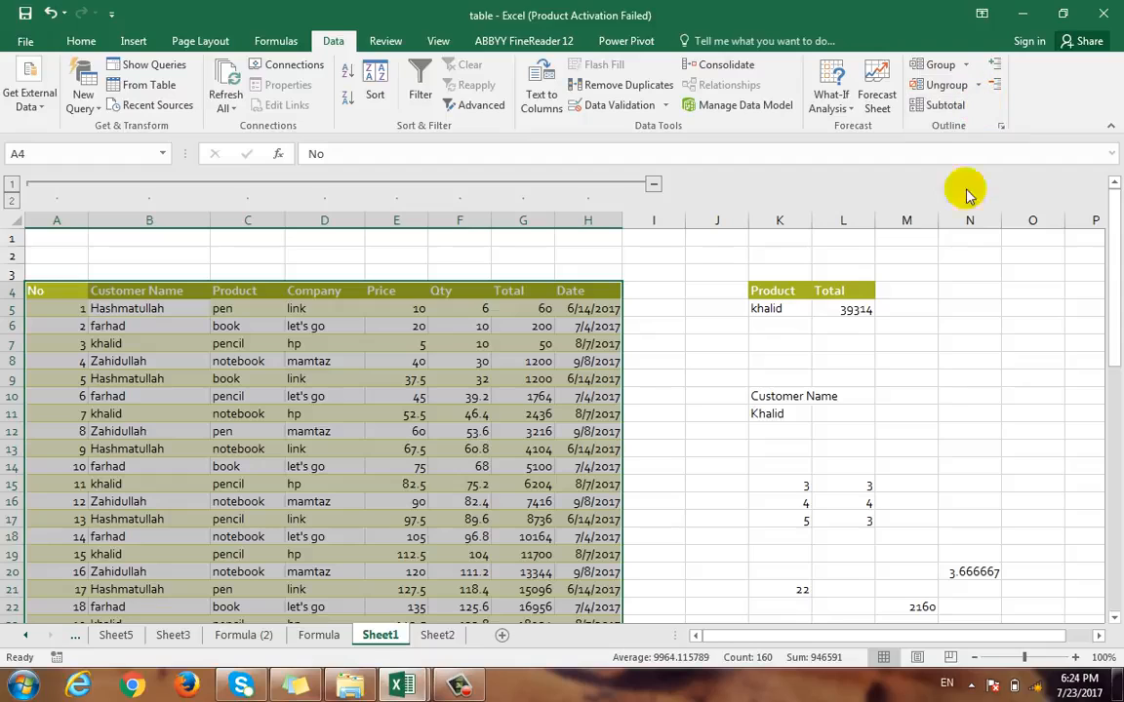
left_click(845, 313)
left_click(840, 344)
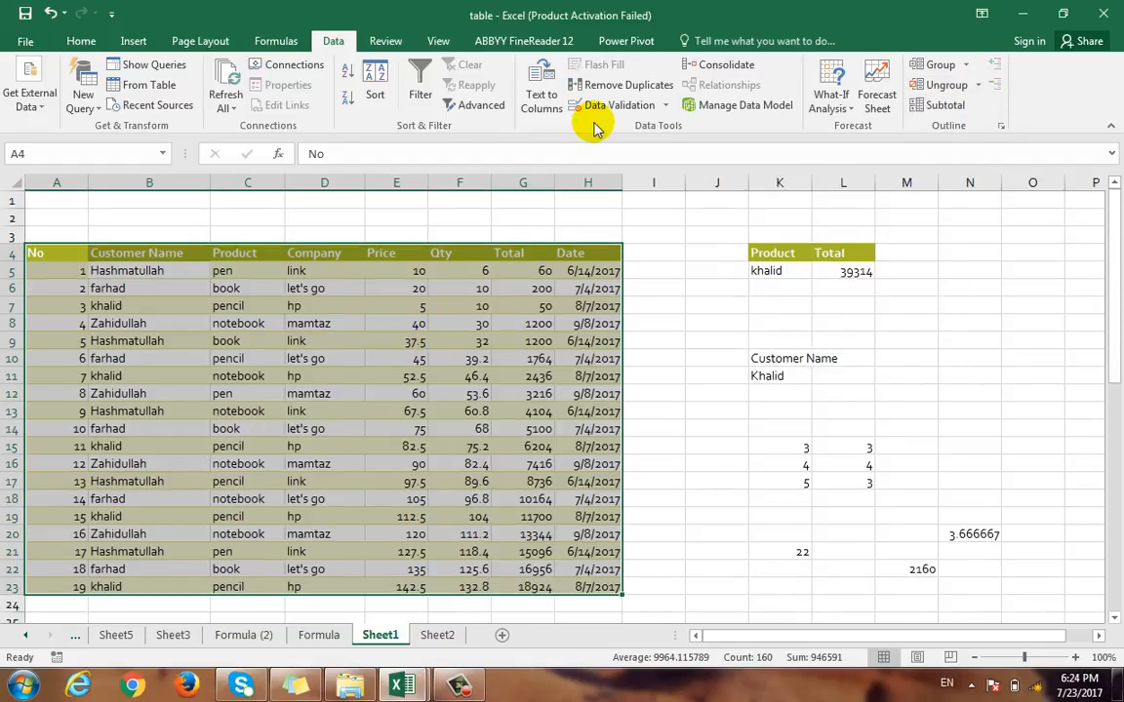
left_click(965, 65)
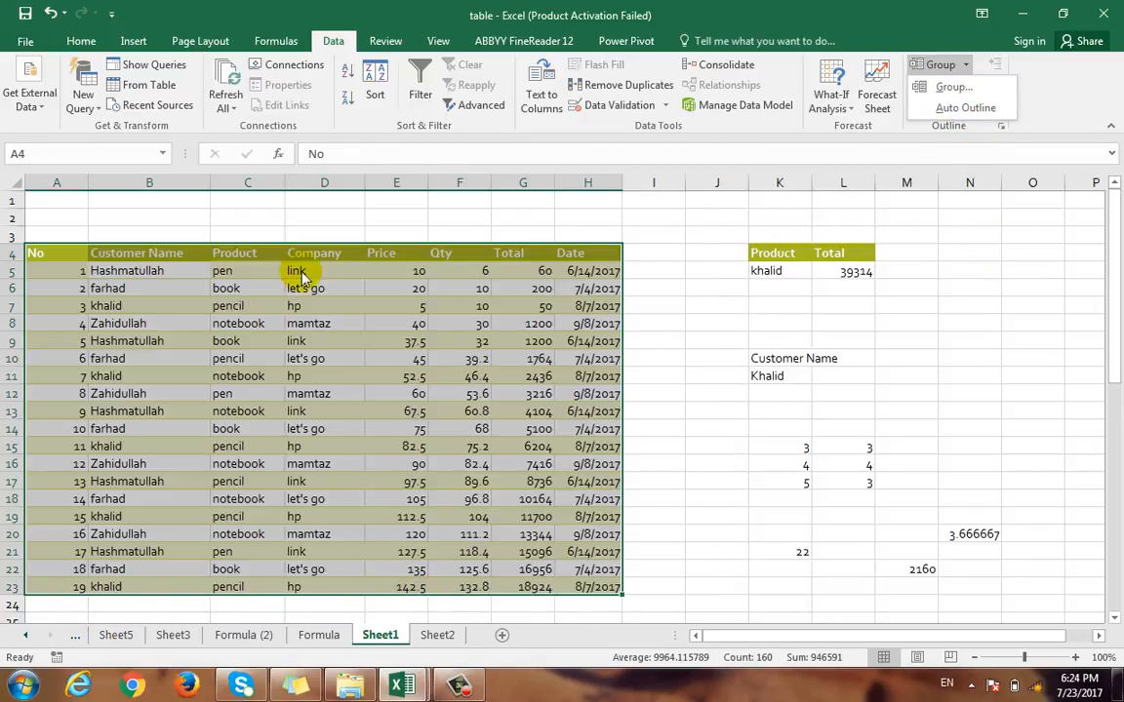
left_click(45, 611)
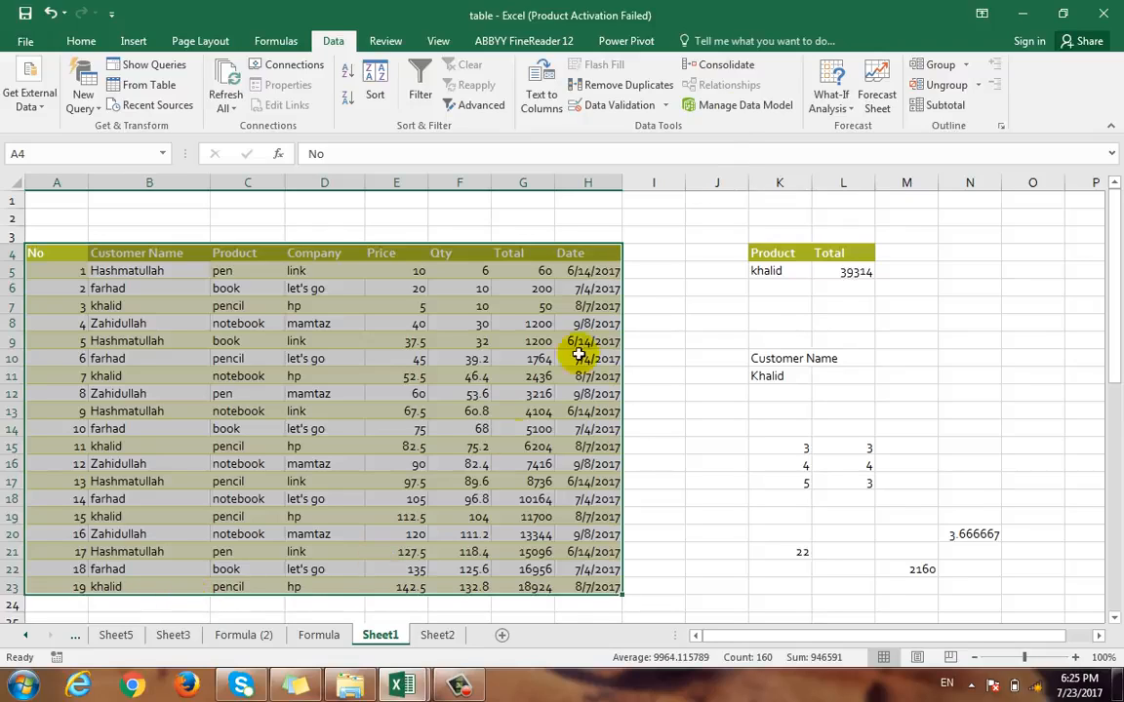
left_click(967, 65)
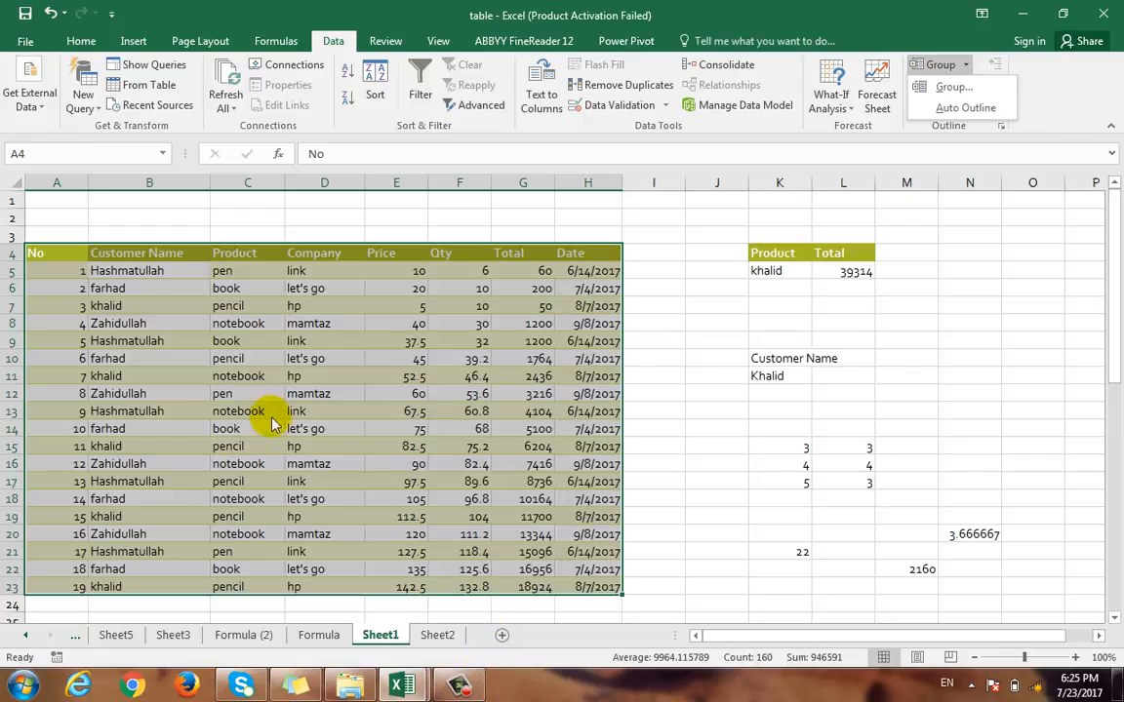
left_click(156, 317)
left_click(113, 272)
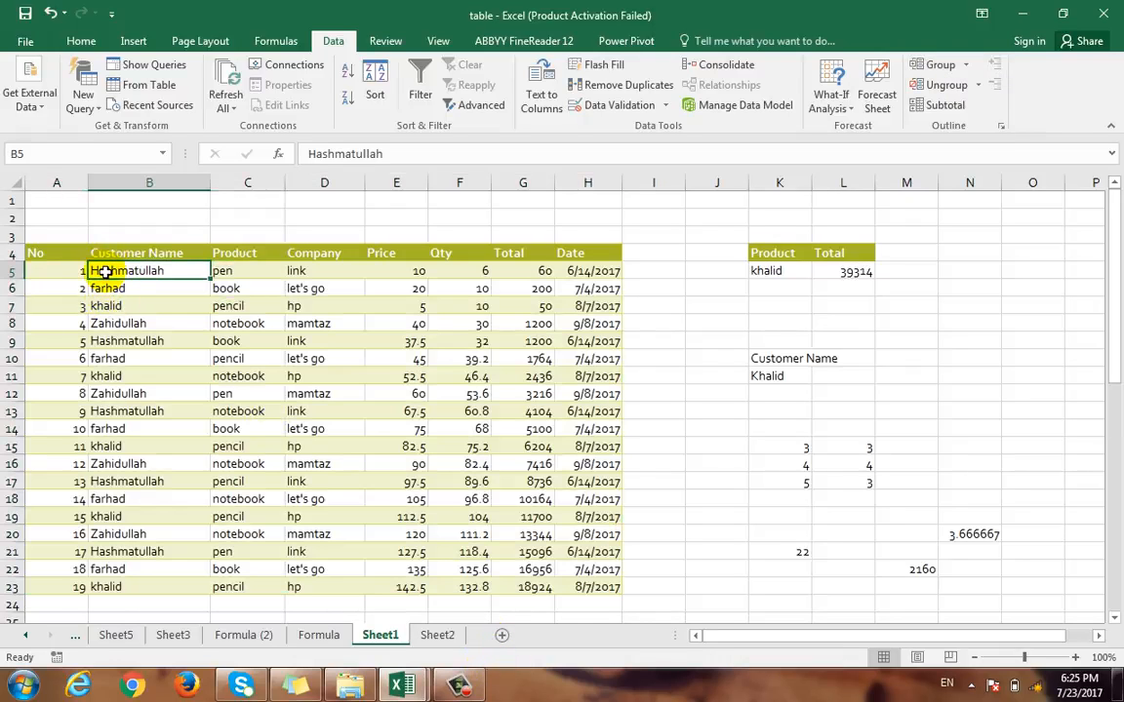
Step: Copy the sales table's header and first four records, A4:H8, into a new worksheet starting at cell A5
left_click_drag(52, 254, 575, 325)
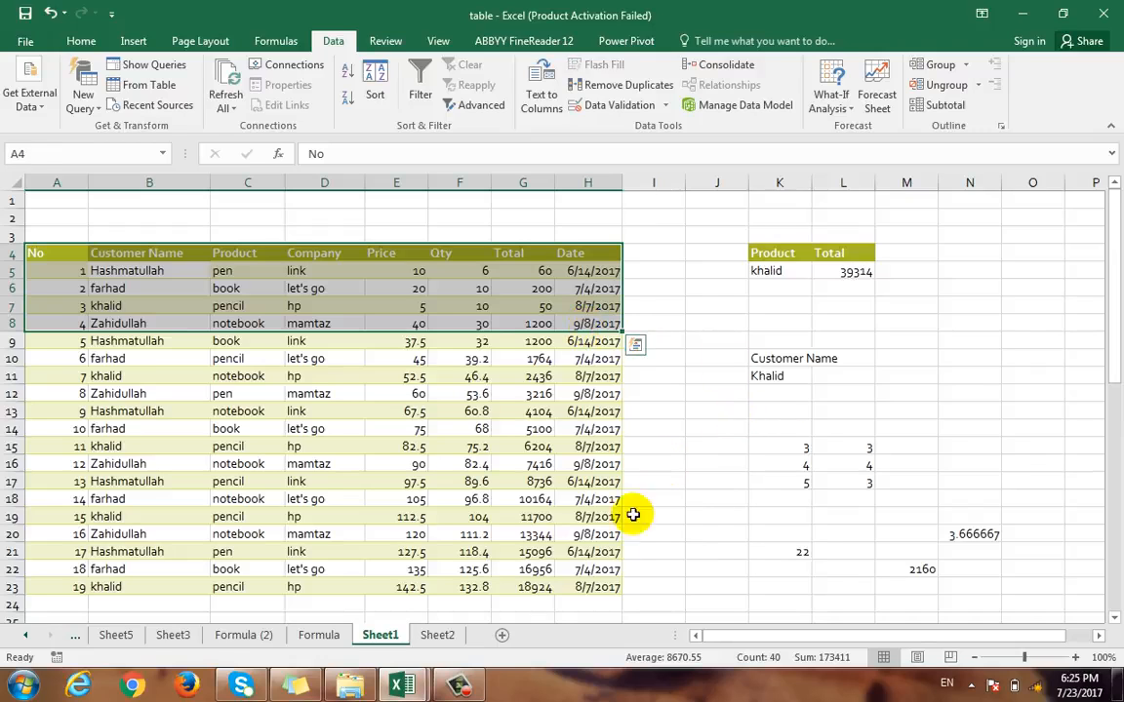
key("ctrl+c")
left_click(62, 268)
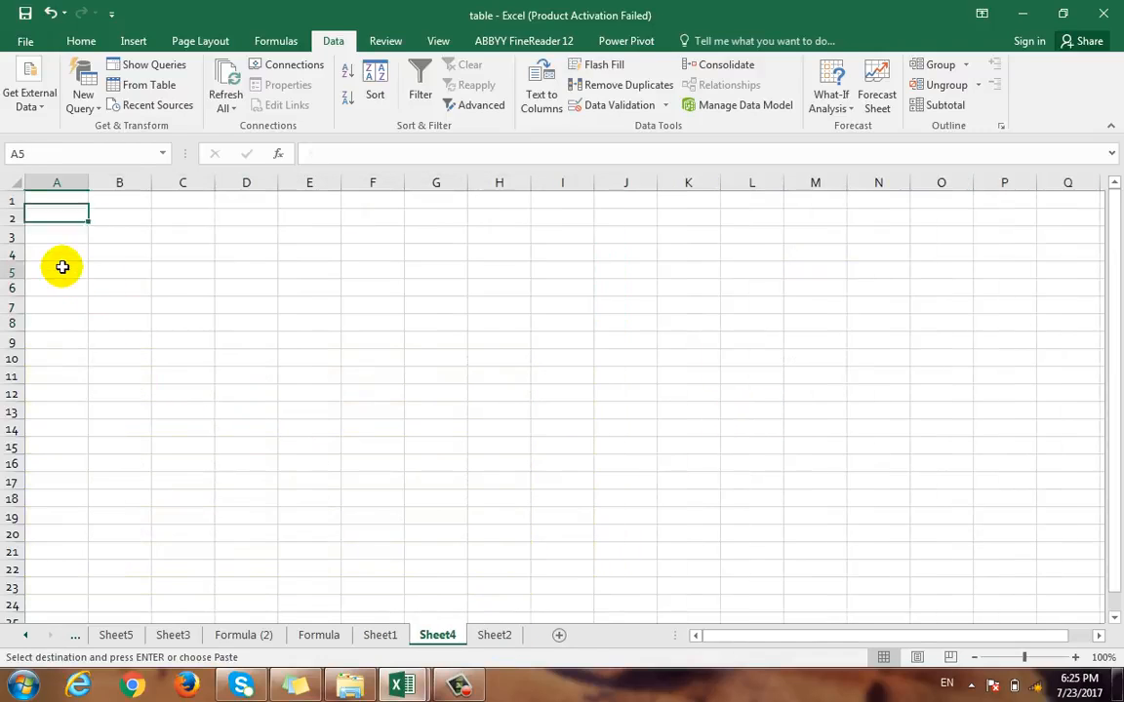
key("ctrl+v")
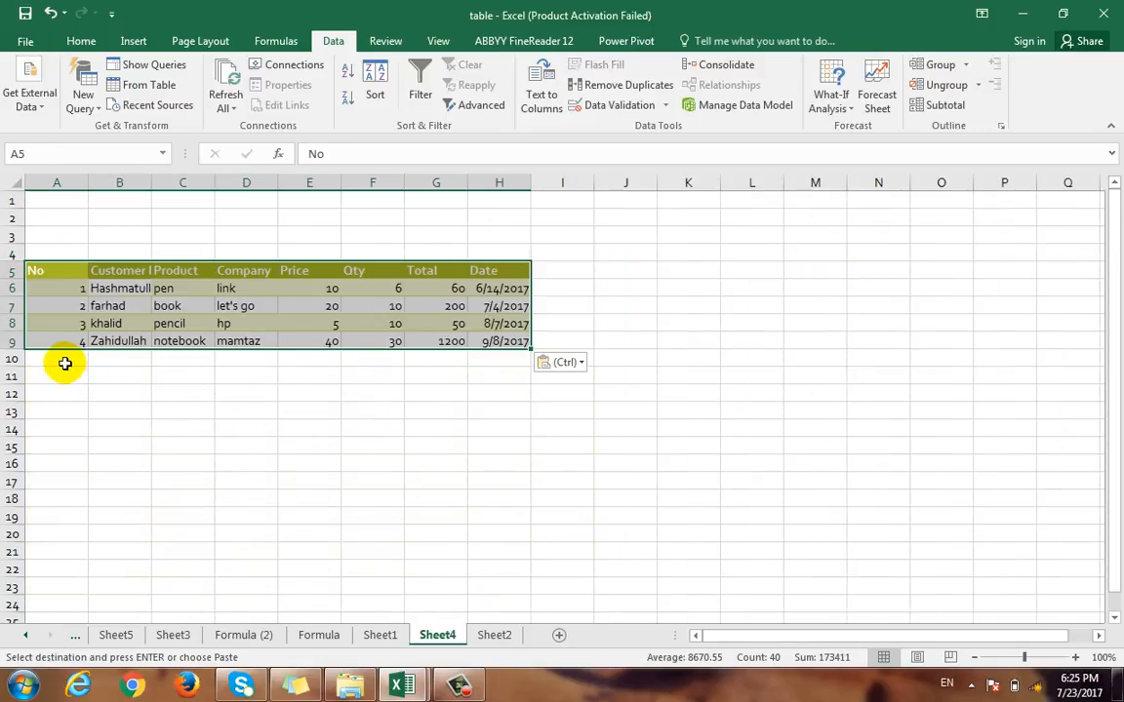
Step: Merge and center cells A10:D10 below the copied table and enter the label Total
left_click_drag(64, 363, 266, 363)
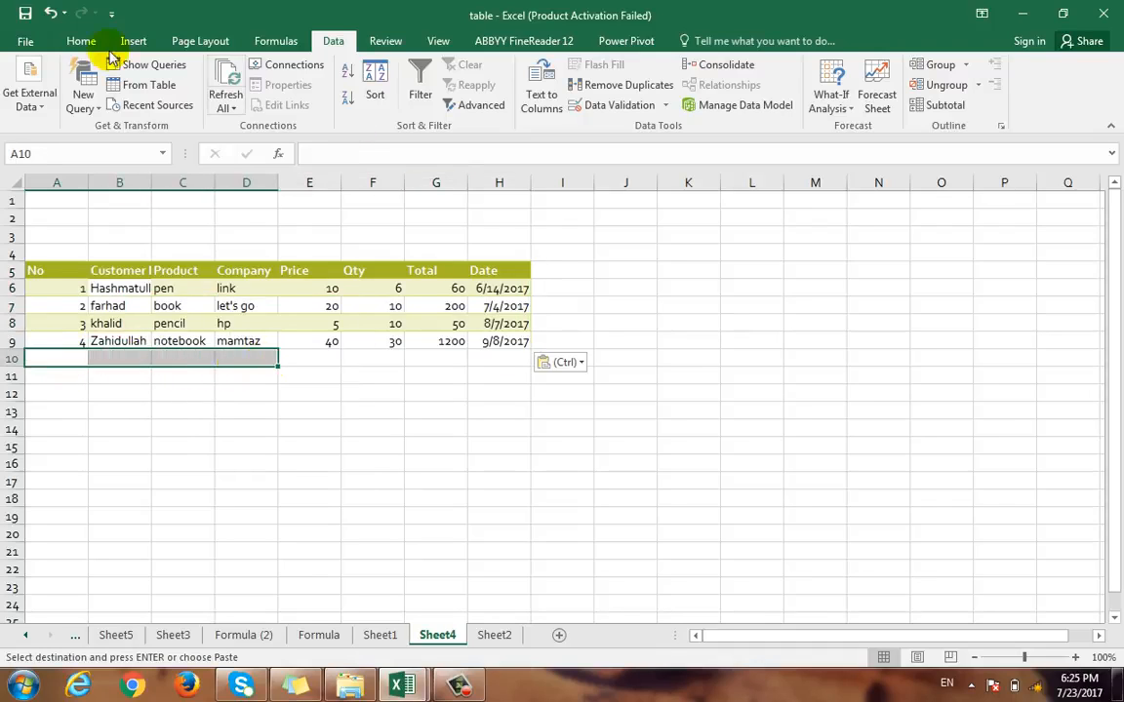
left_click(78, 43)
left_click(458, 99)
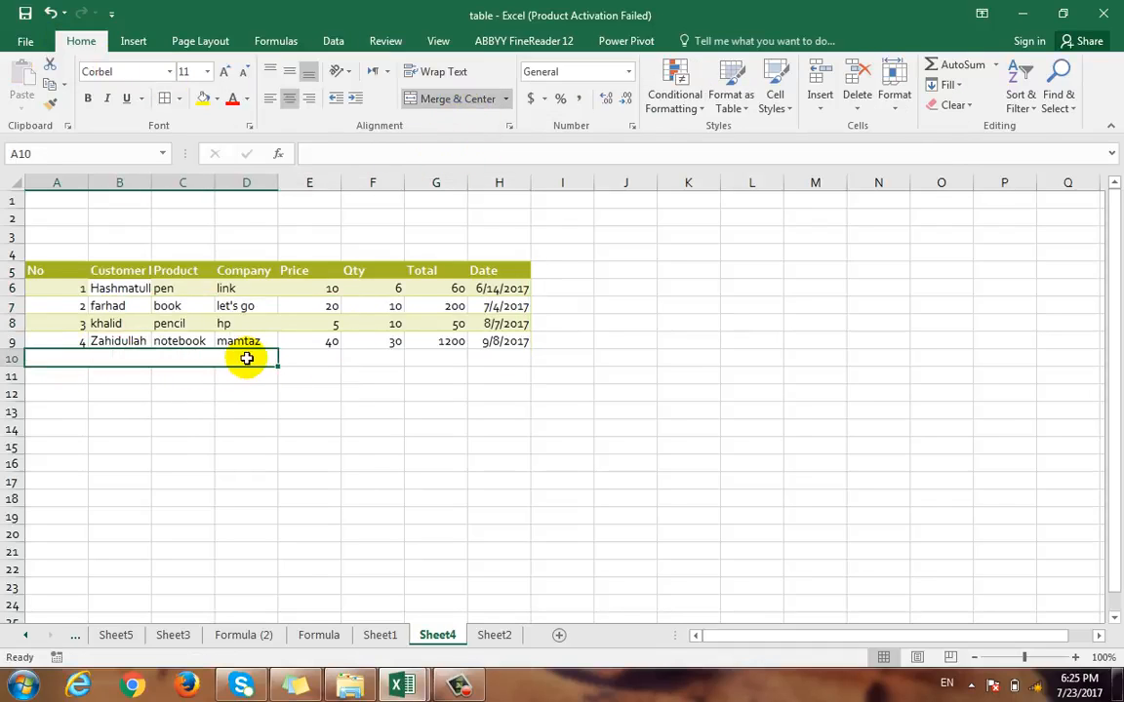
type("Ttot")
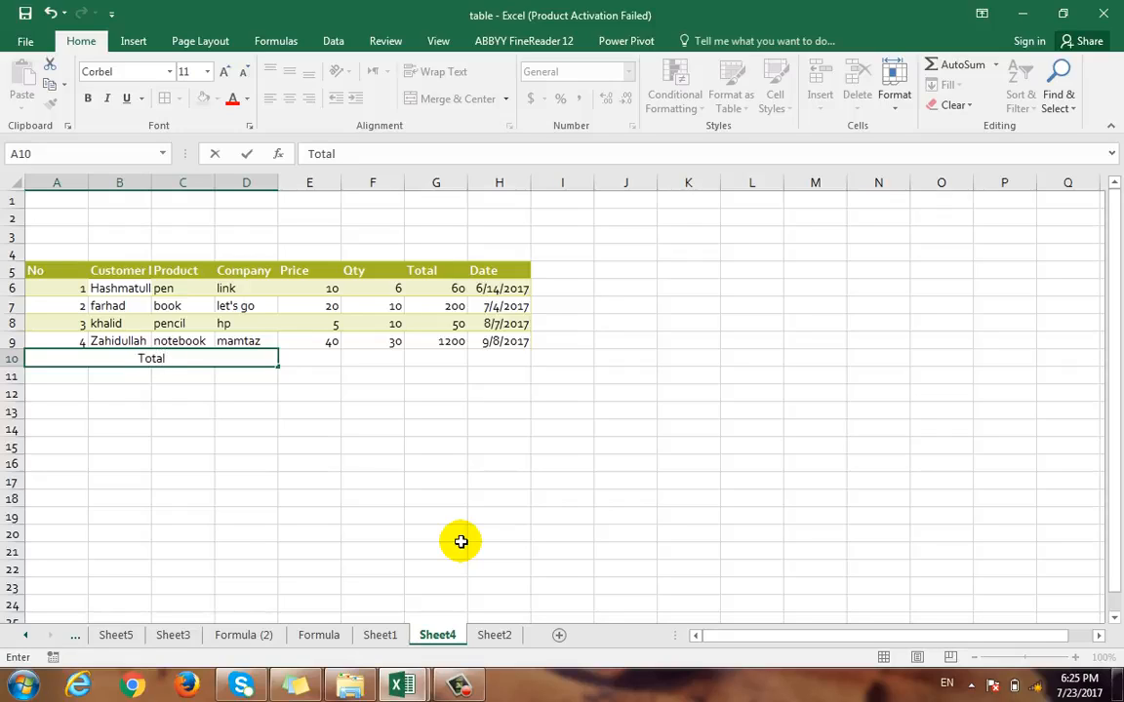
key("Return")
Step: Sum the Price column in E10 with =SUM(E6:E9) and fill the formula across the Qty and Total columns
key("Right")
key("Right")
key("Right")
key("Right")
key("Right")
key("Up")
key("Left")
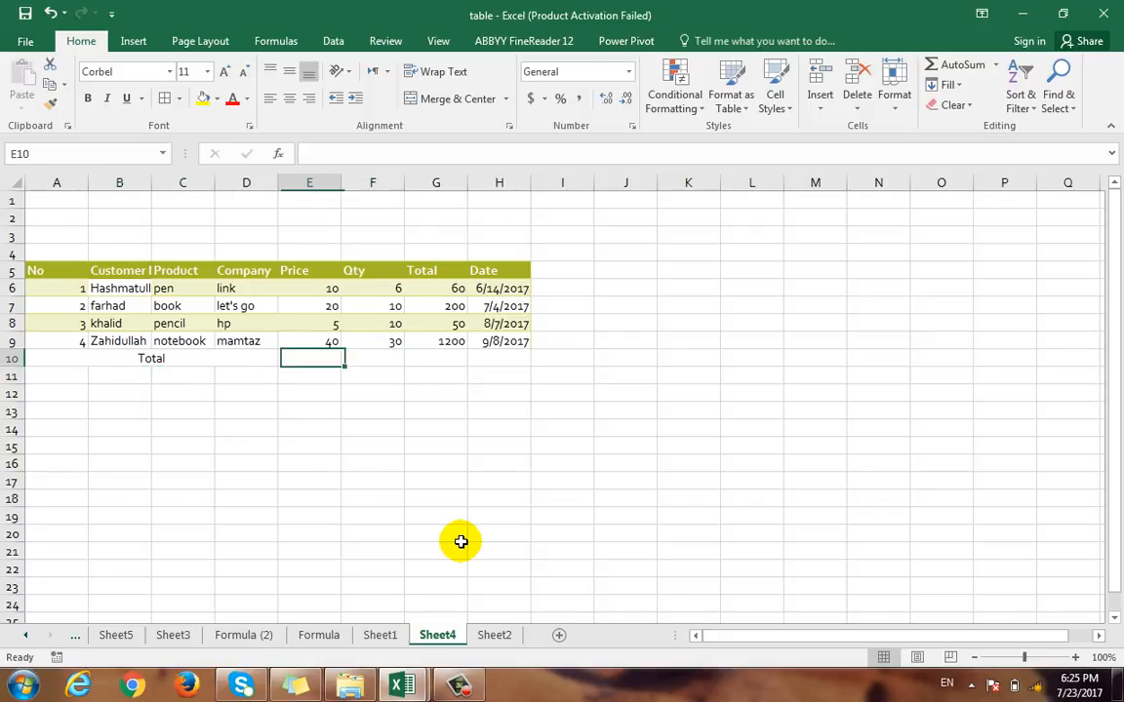
type("=sum")
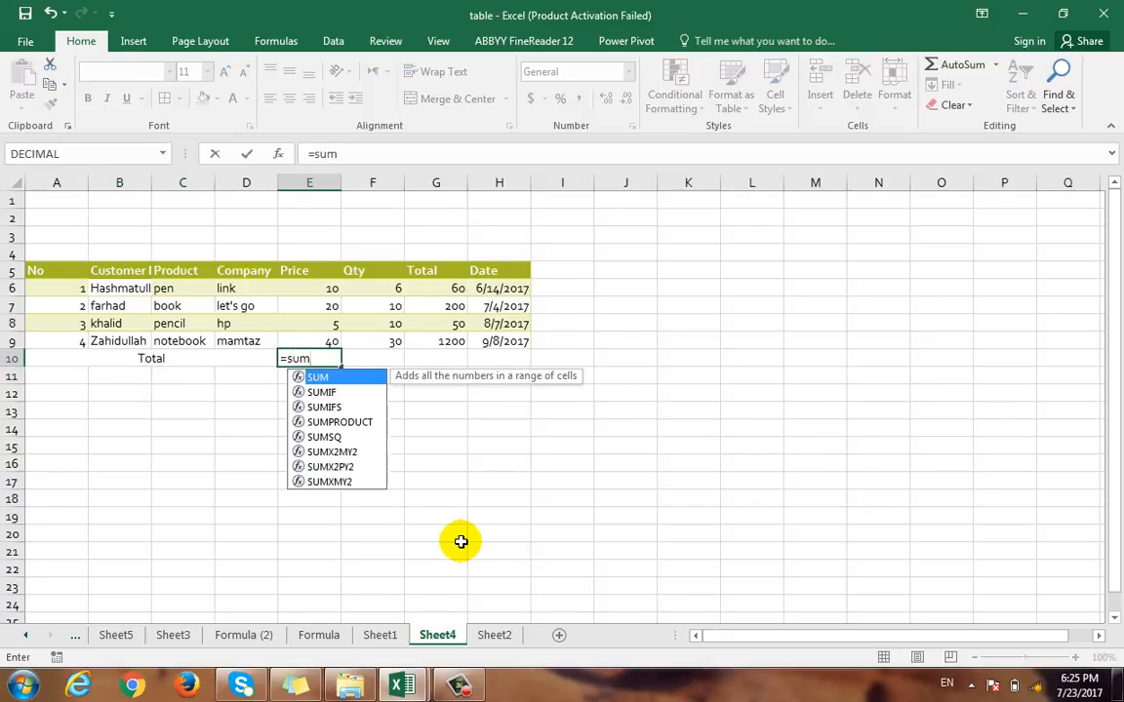
type("(")
left_click_drag(304, 293, 306, 338)
type(")")
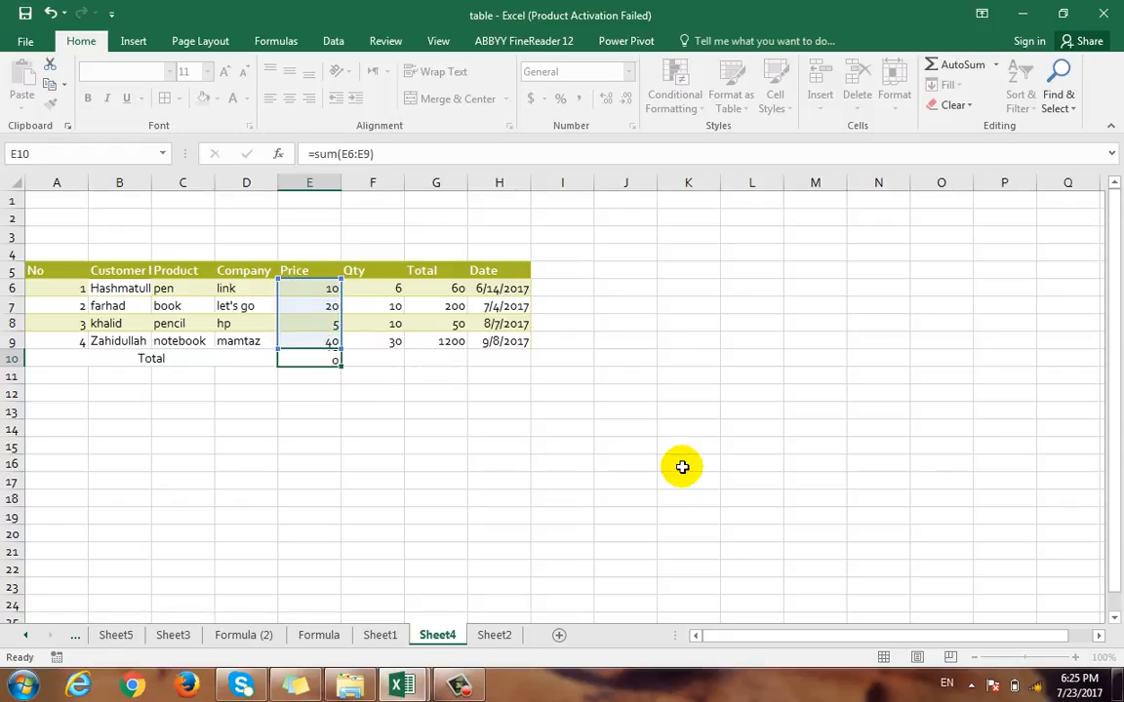
key("Return")
left_click(315, 352)
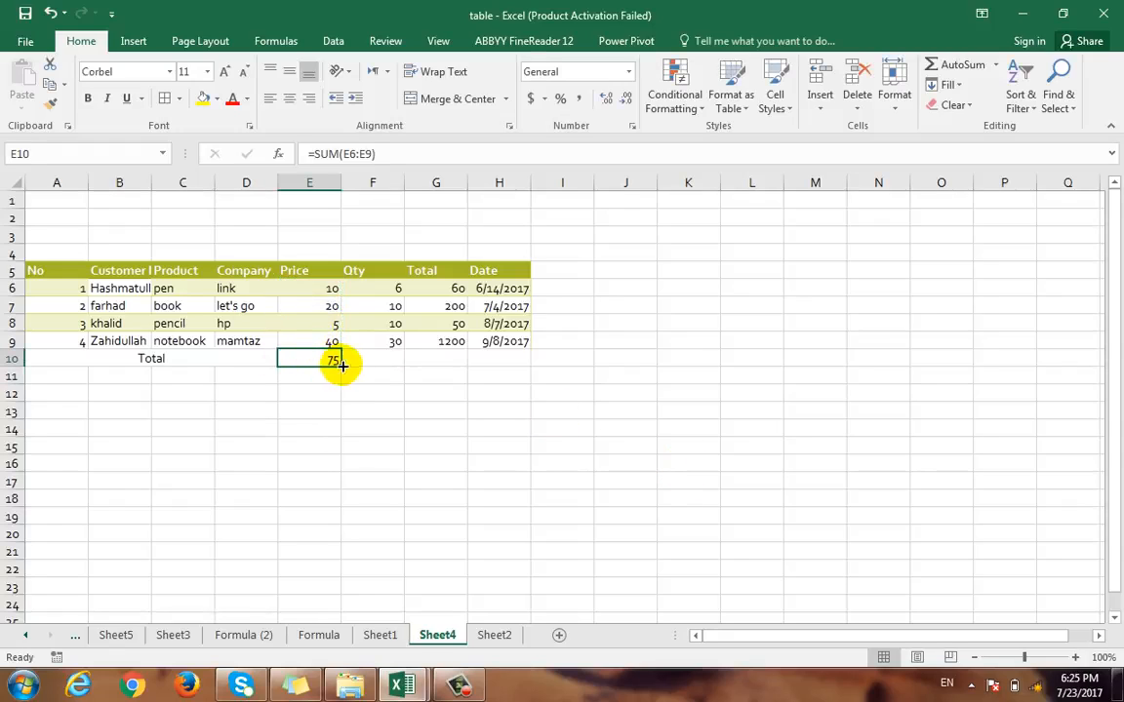
left_click_drag(340, 365, 501, 441)
Step: Delete the Date column, column H, from the worksheet
right_click(502, 183)
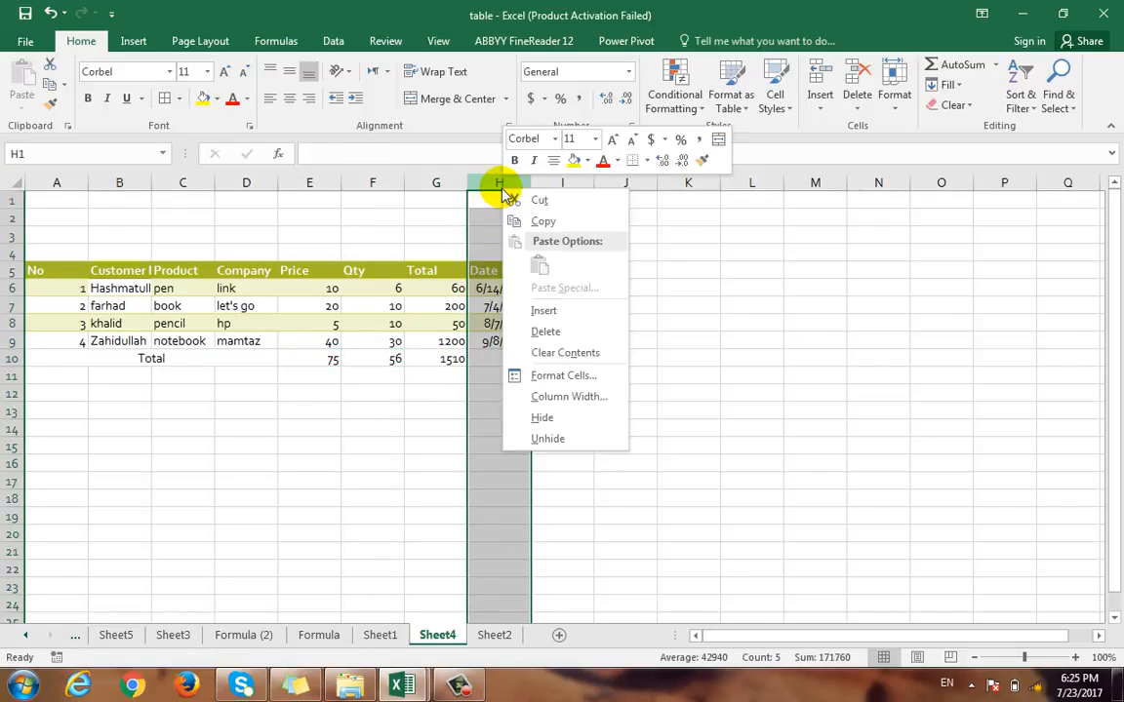
left_click(536, 329)
left_click(425, 456)
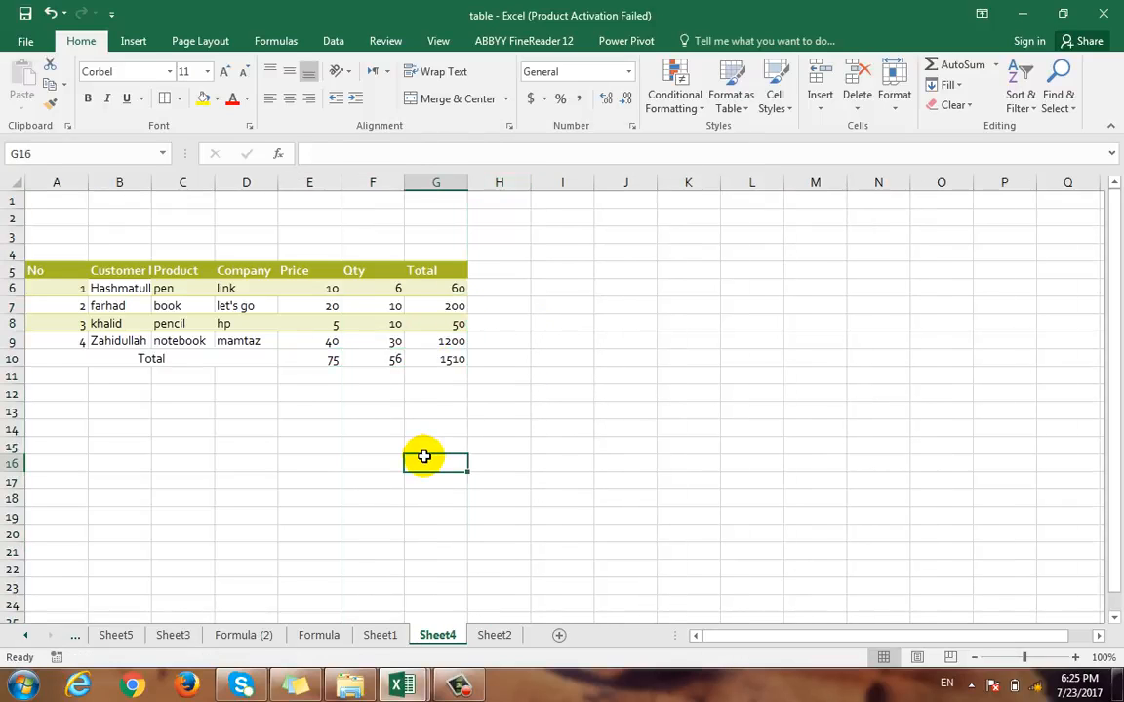
left_click(234, 249)
left_click(234, 392)
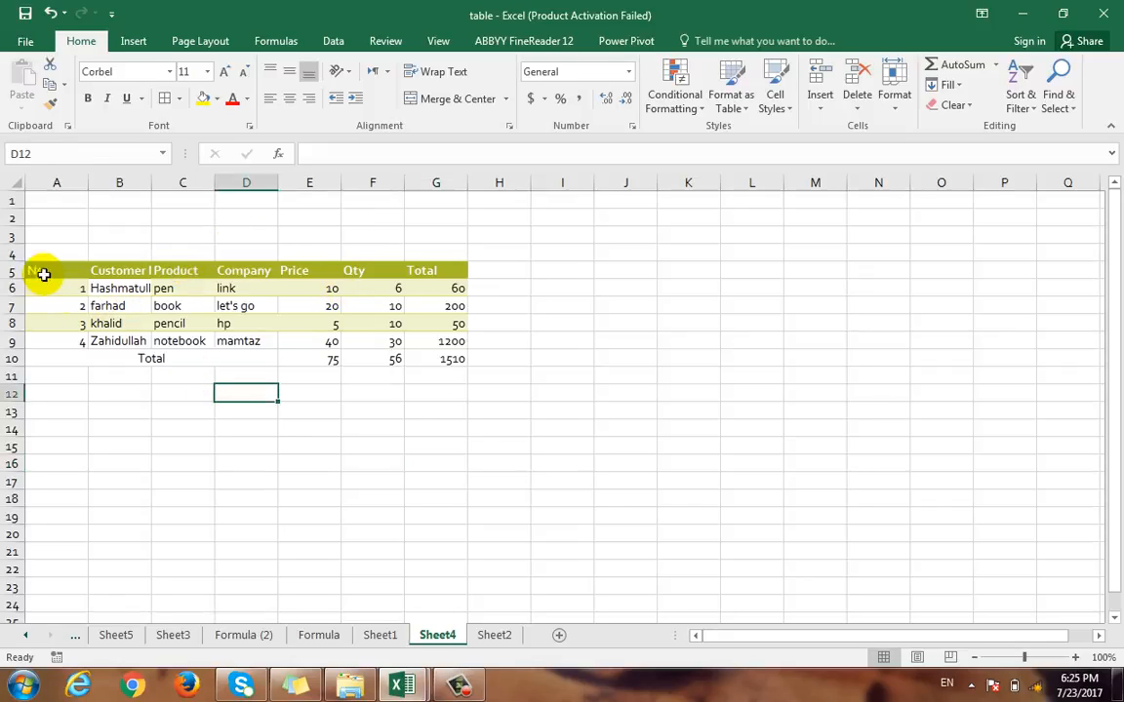
Step: Copy the table A5:G10 with its total row and paste it at cell A12
left_click_drag(42, 271, 441, 364)
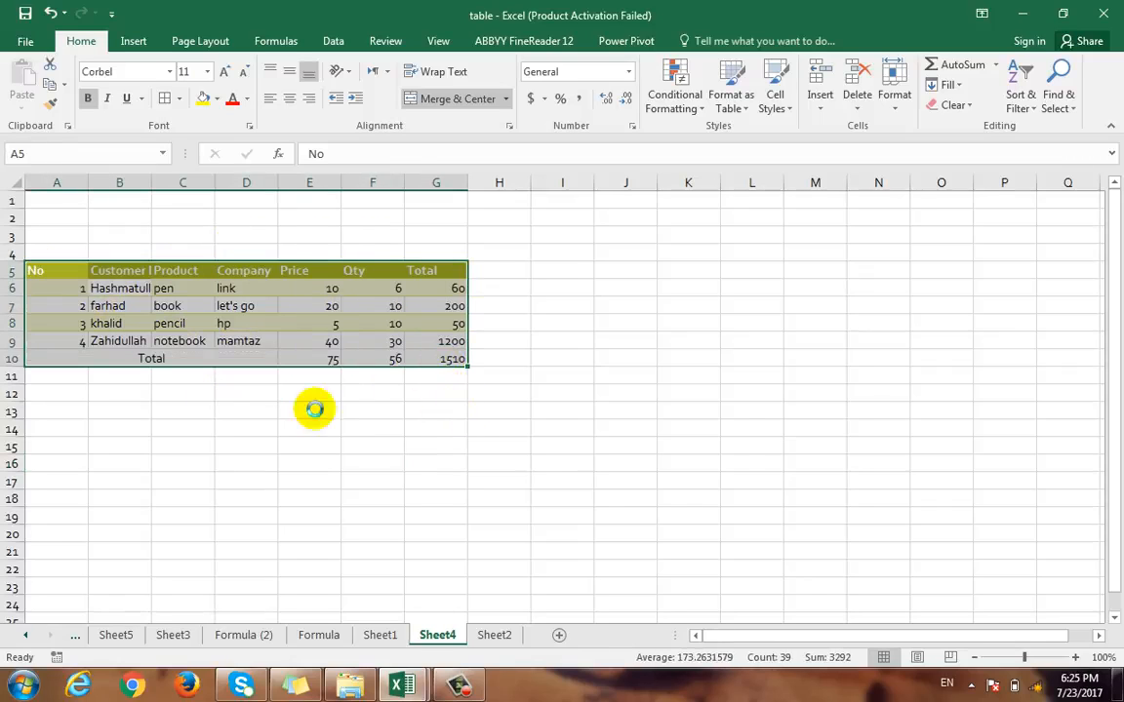
key("ctrl+c")
left_click(61, 394)
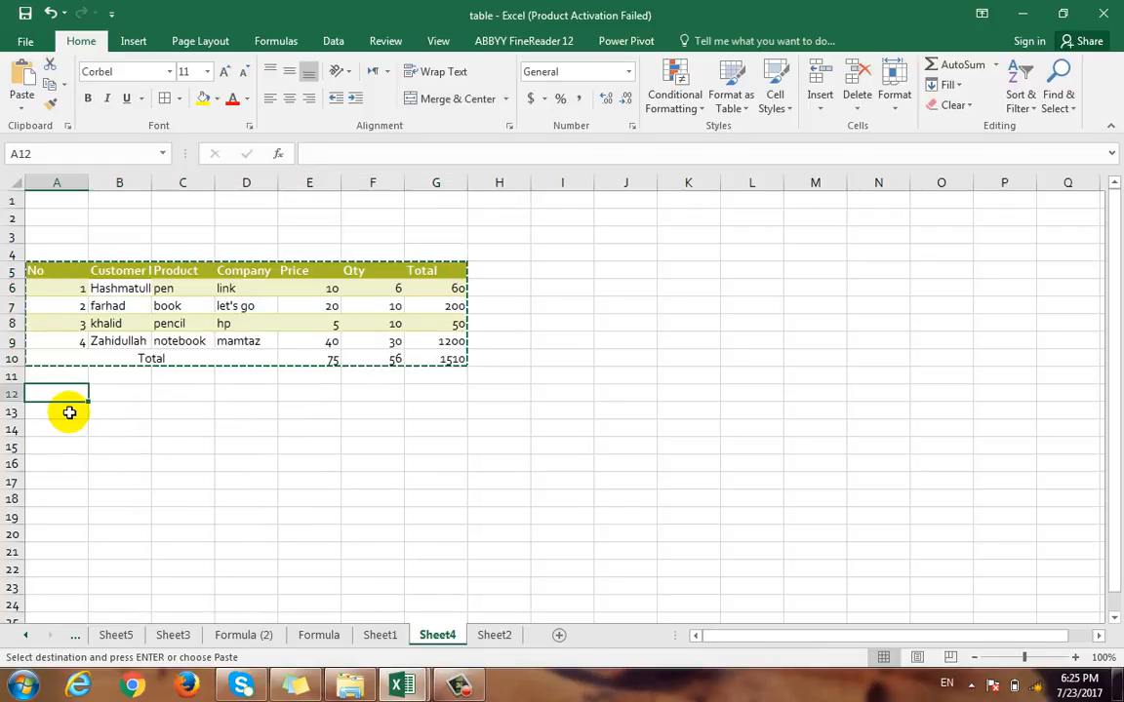
key("ctrl+v")
Step: Set the Price values in E14:E16 of the second table to 5, 6 and 7
left_click(310, 429)
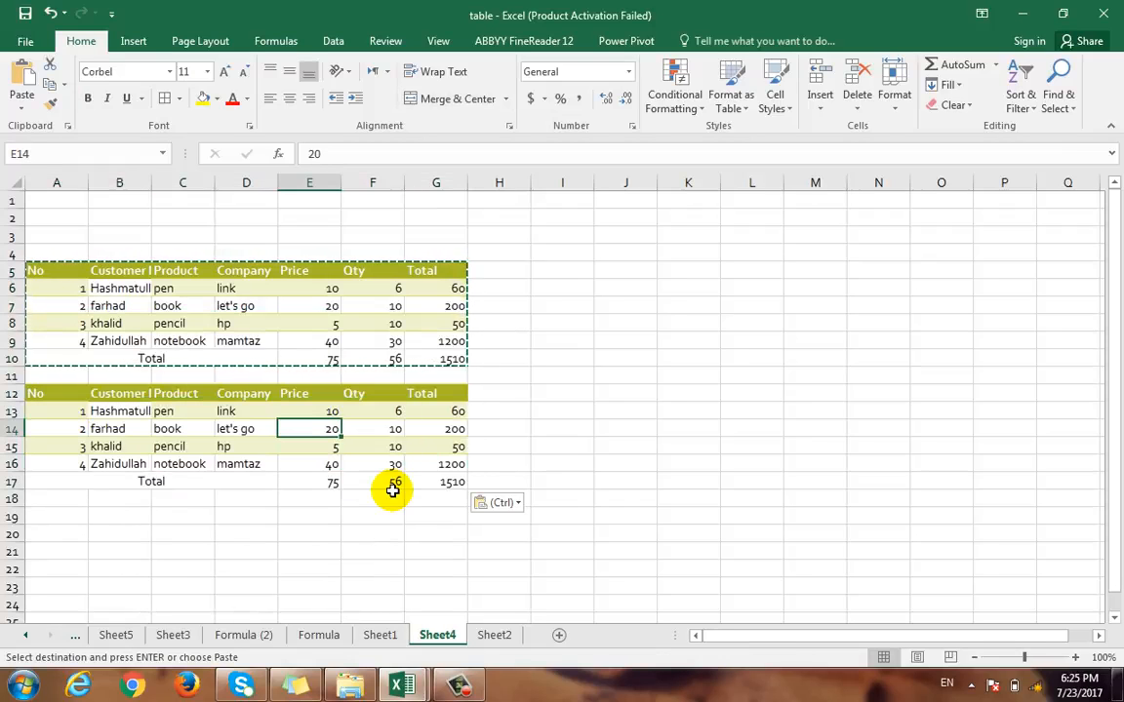
type("5")
key("Return")
type("6")
key("Return")
type("7")
key("Tab")
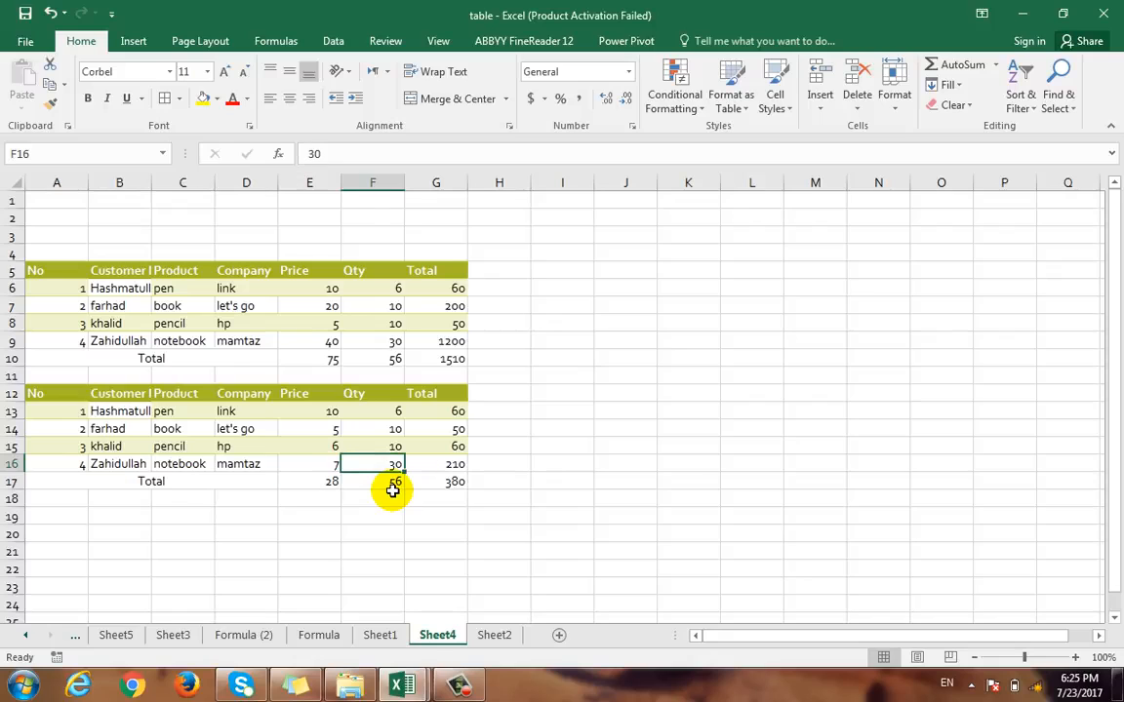
Step: Copy the second table A12:G17 and paste it as a third table at cell A19
mouse_move(35, 394)
left_mouse_down()
mouse_move(389, 451)
mouse_move(431, 482)
left_mouse_up()
key("ctrl+c")
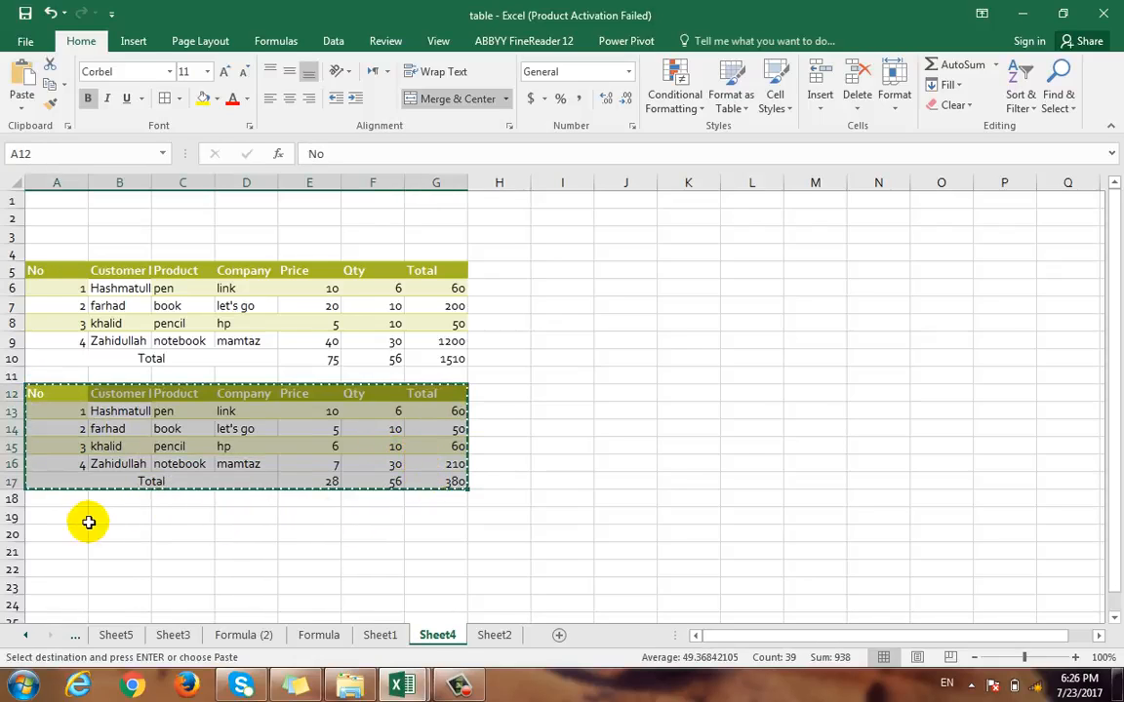
left_click(78, 517)
key("ctrl+v")
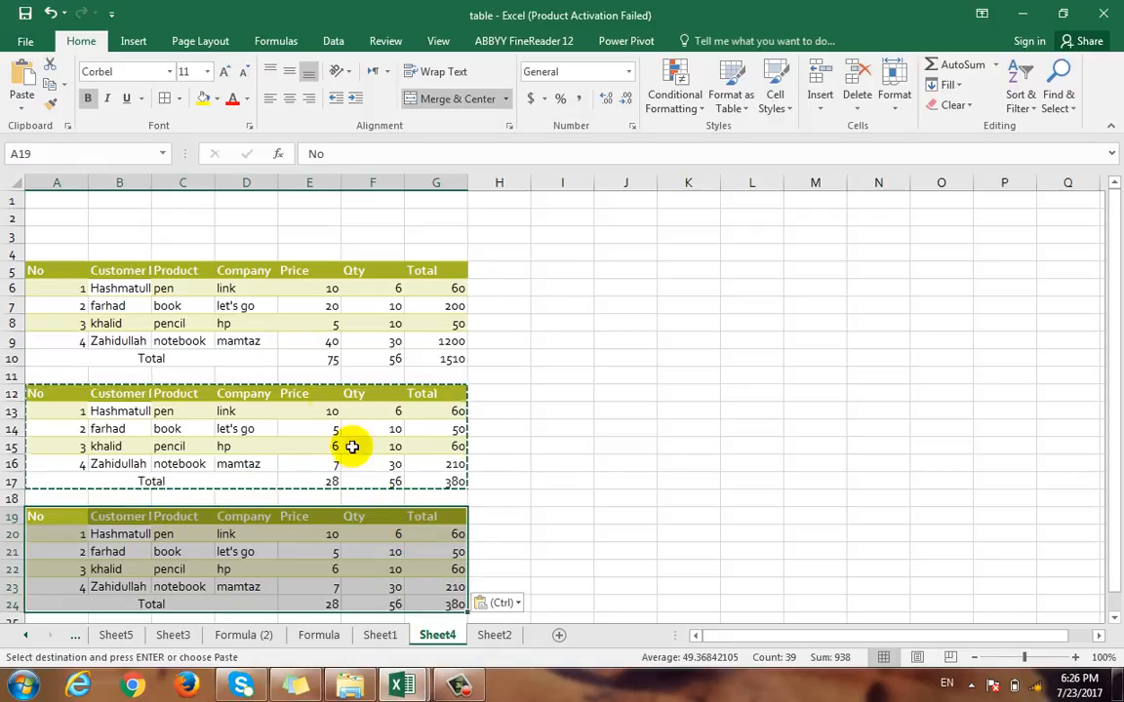
Step: Apply Auto Outline to the worksheet containing the three tables
double_click(285, 323)
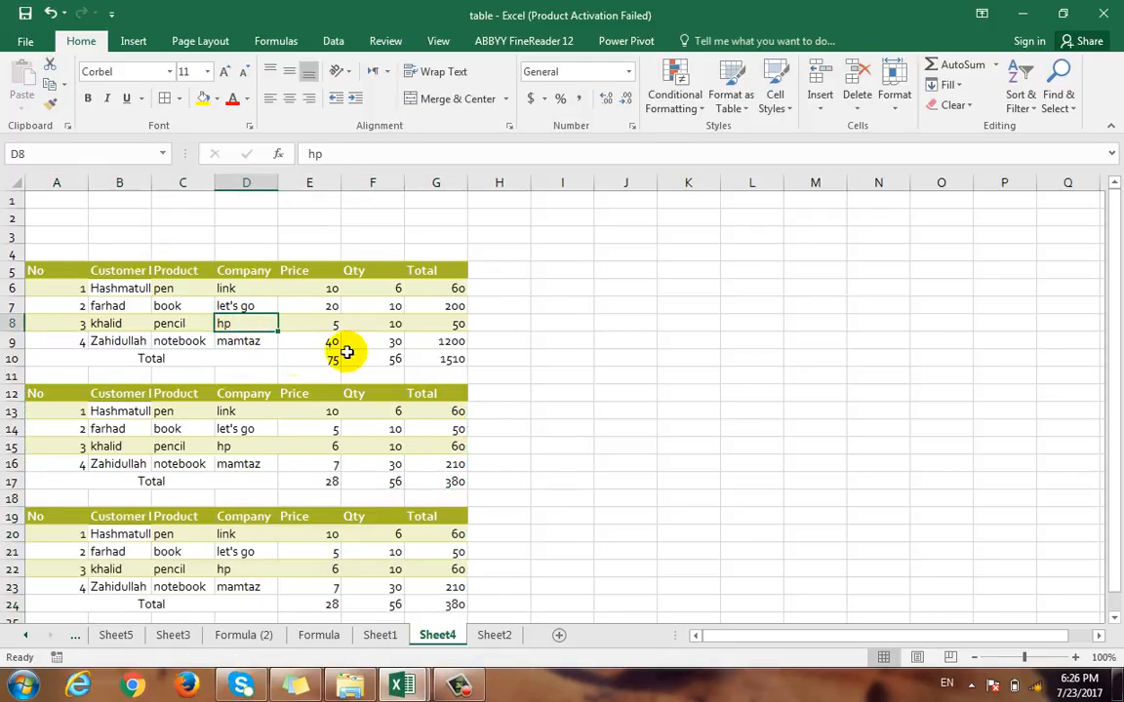
left_click(60, 271)
left_click_drag(133, 305, 331, 321)
left_click(296, 325)
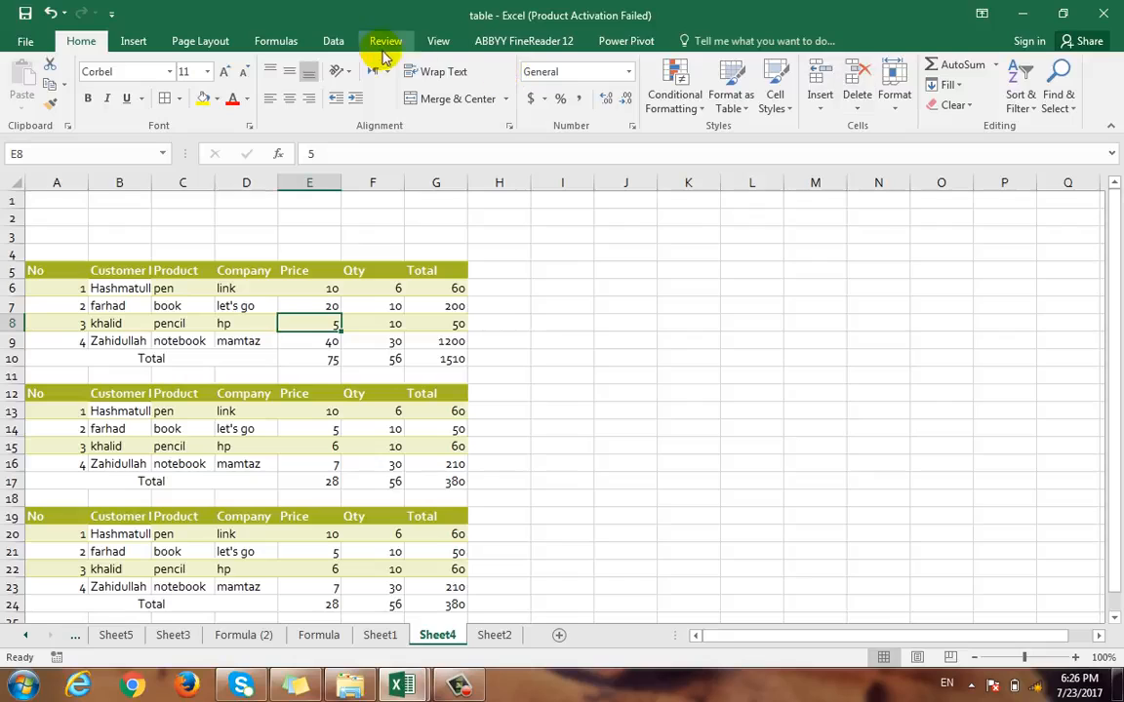
left_click(334, 41)
left_click(962, 65)
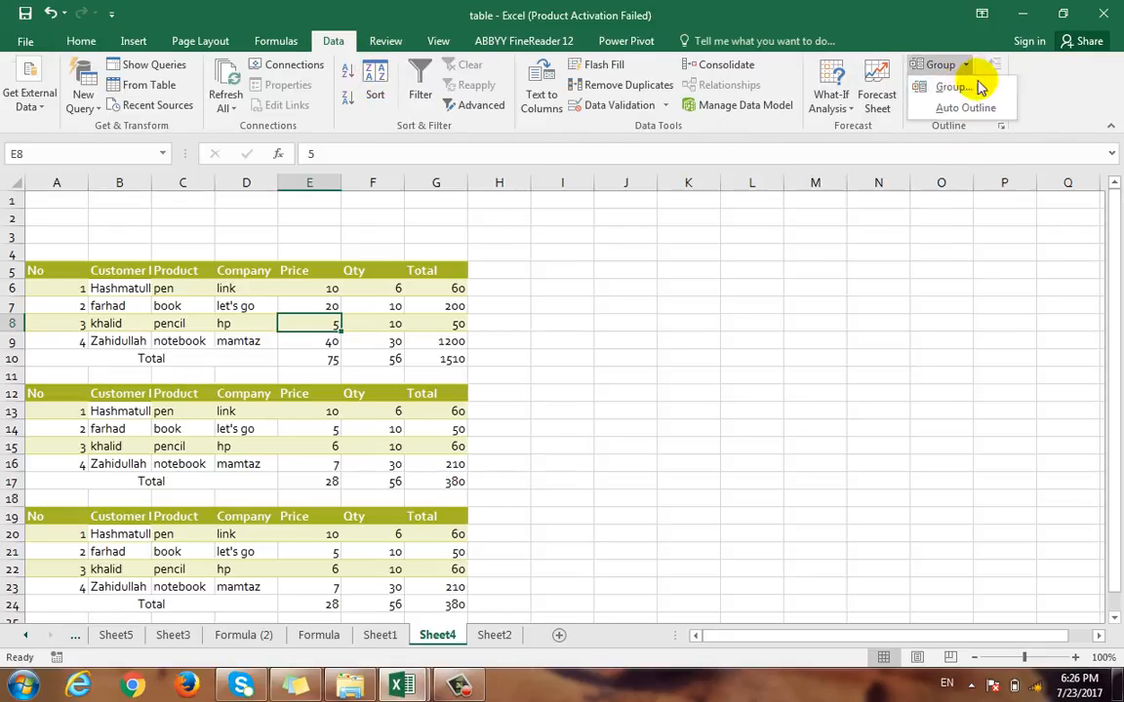
left_click(980, 109)
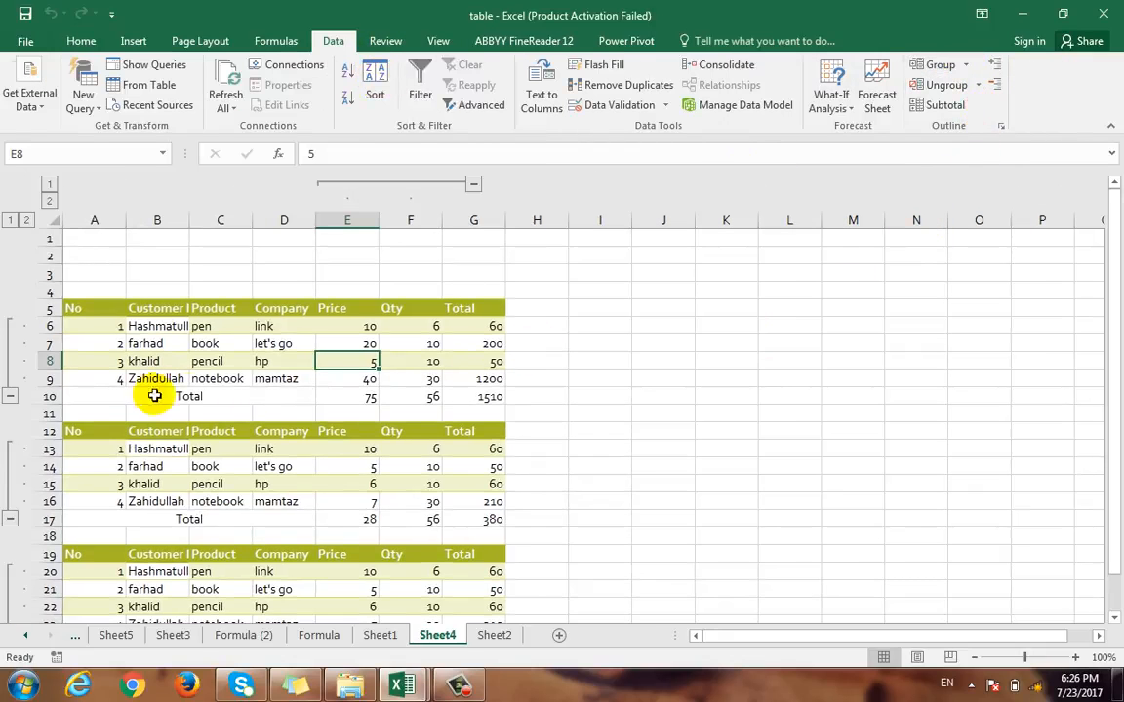
Step: Collapse the outlined row groups of the three tables one by one, and expand them all again
scroll(12, 527, "down", 2)
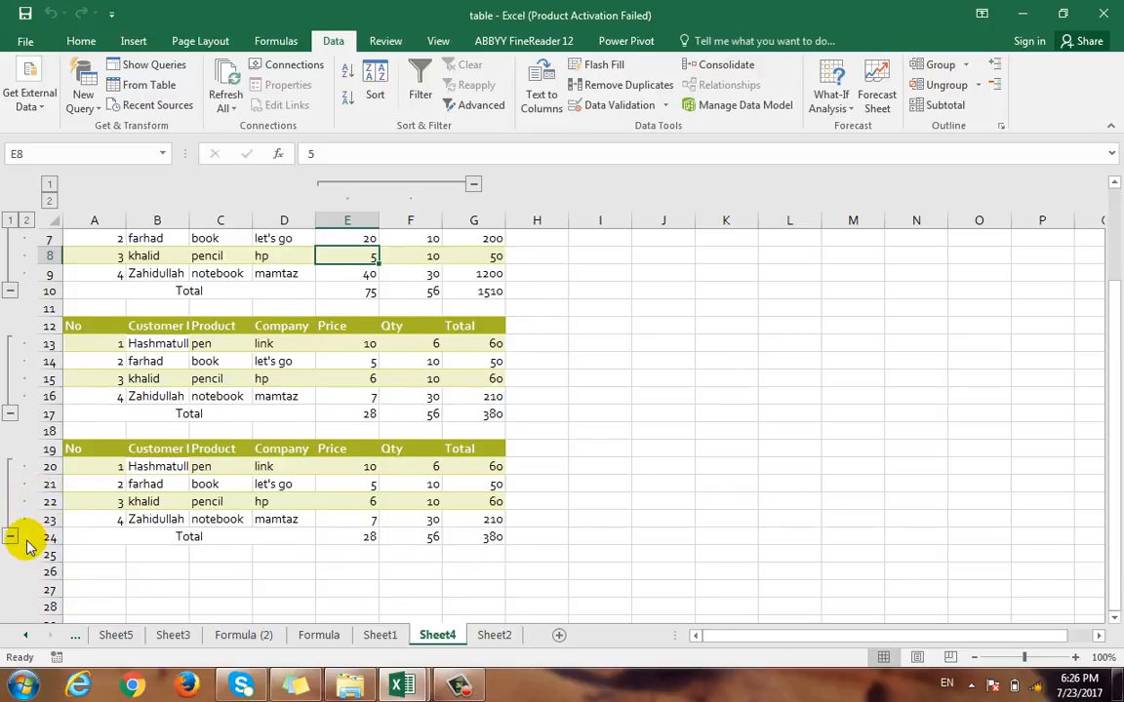
scroll(118, 416, "up", 2)
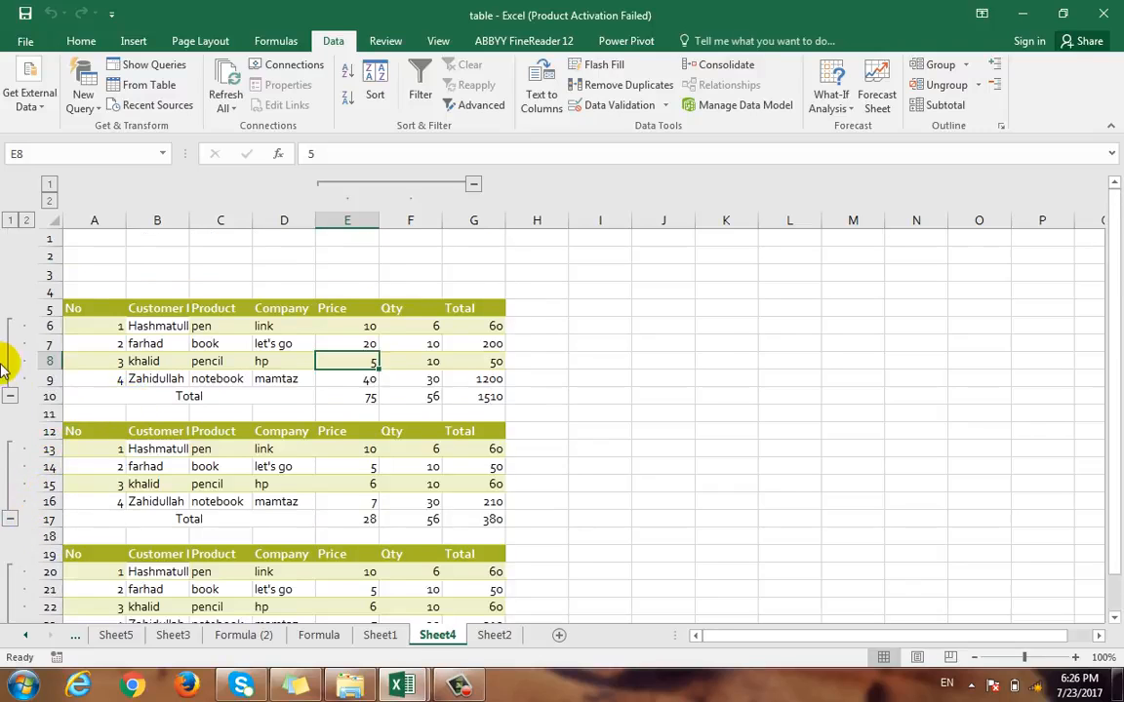
left_click(11, 396)
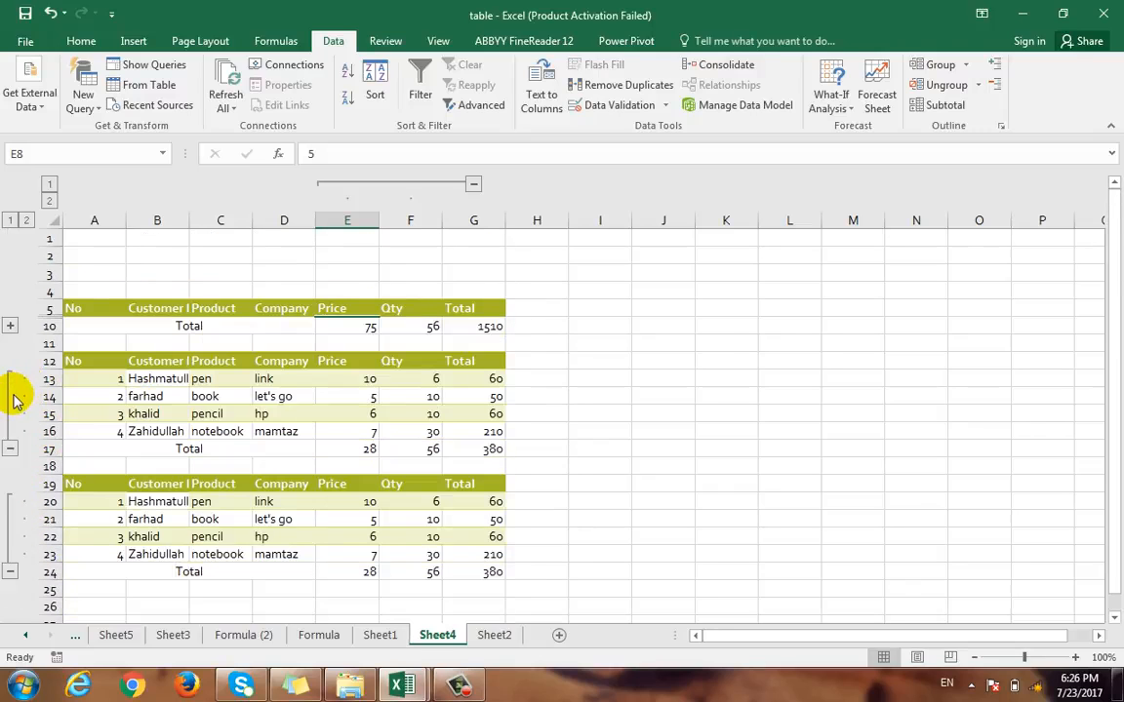
left_click(11, 451)
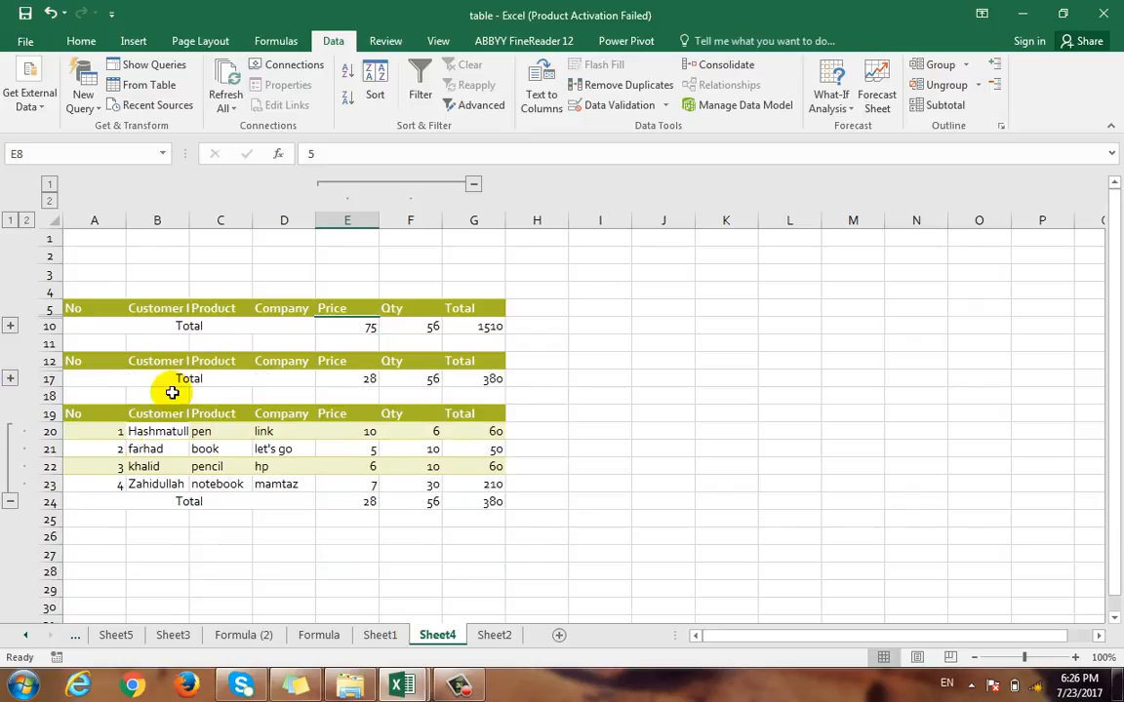
left_click(11, 502)
left_click(11, 431)
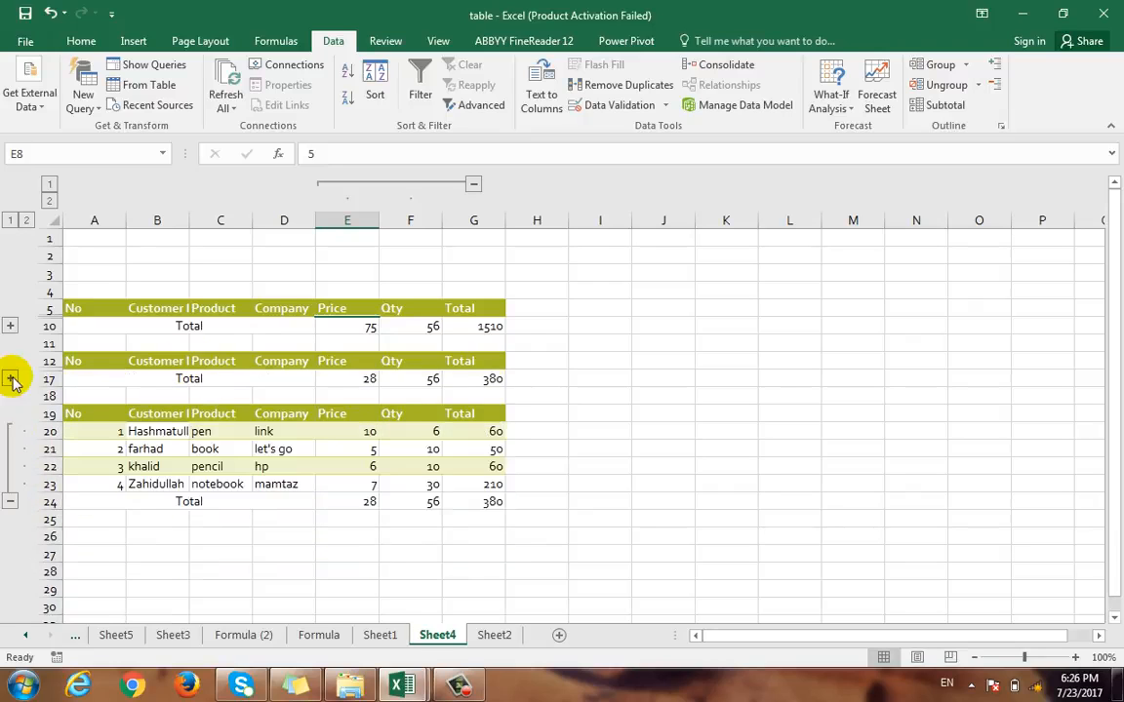
left_click(11, 379)
left_click(11, 326)
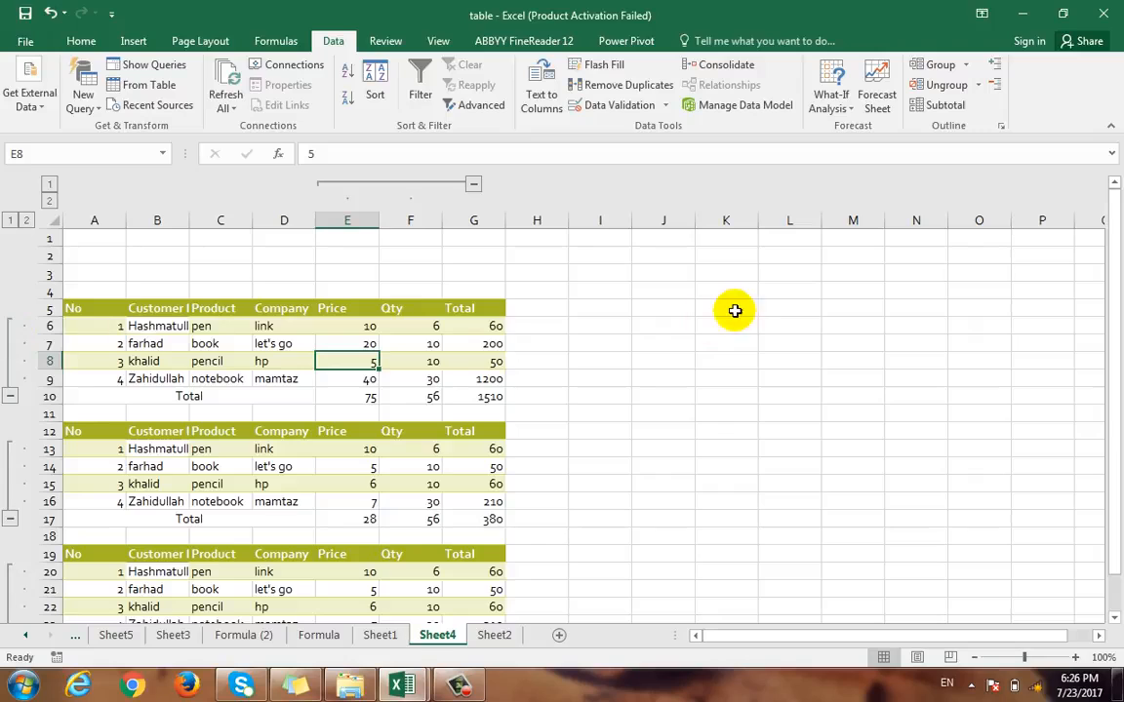
Step: Clear the whole outline from the worksheet with the three tables
left_click(980, 86)
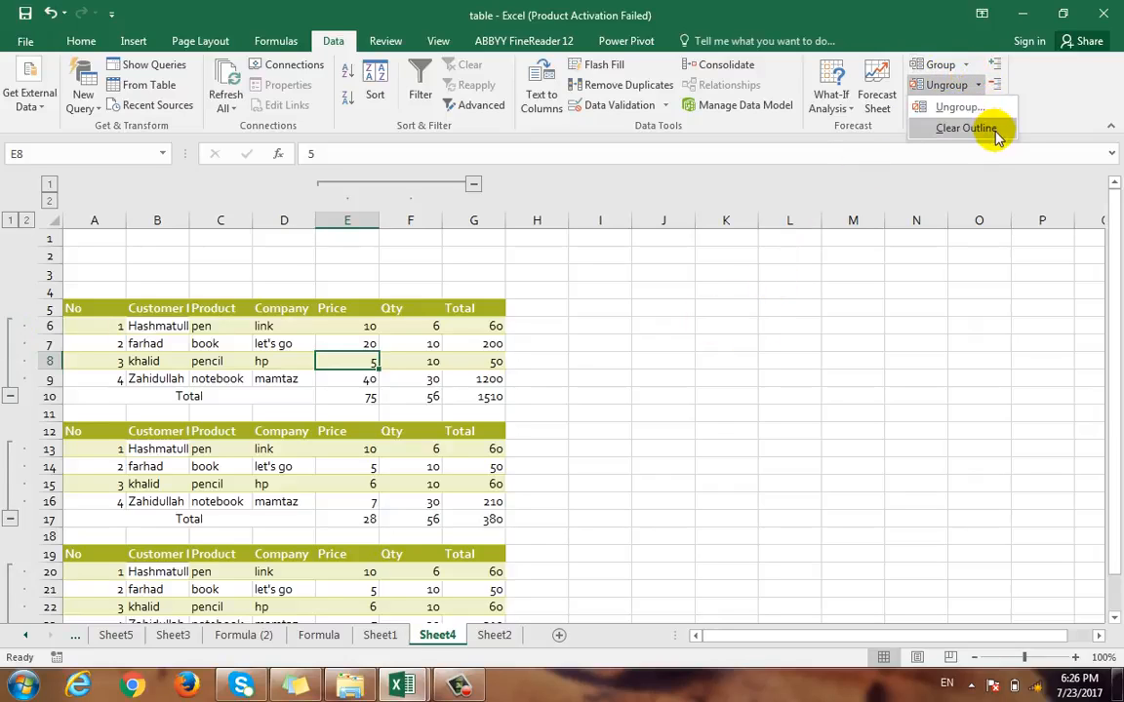
left_click(997, 131)
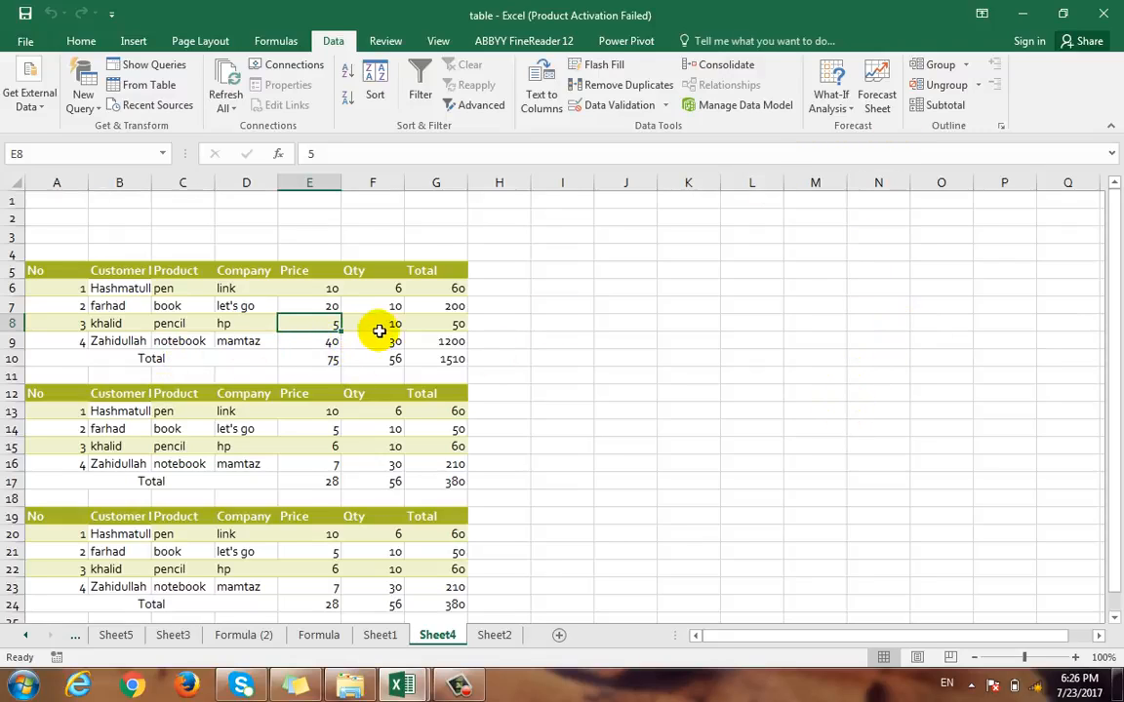
Step: Reapply Auto Outline to the worksheet with the three tables
left_click(969, 65)
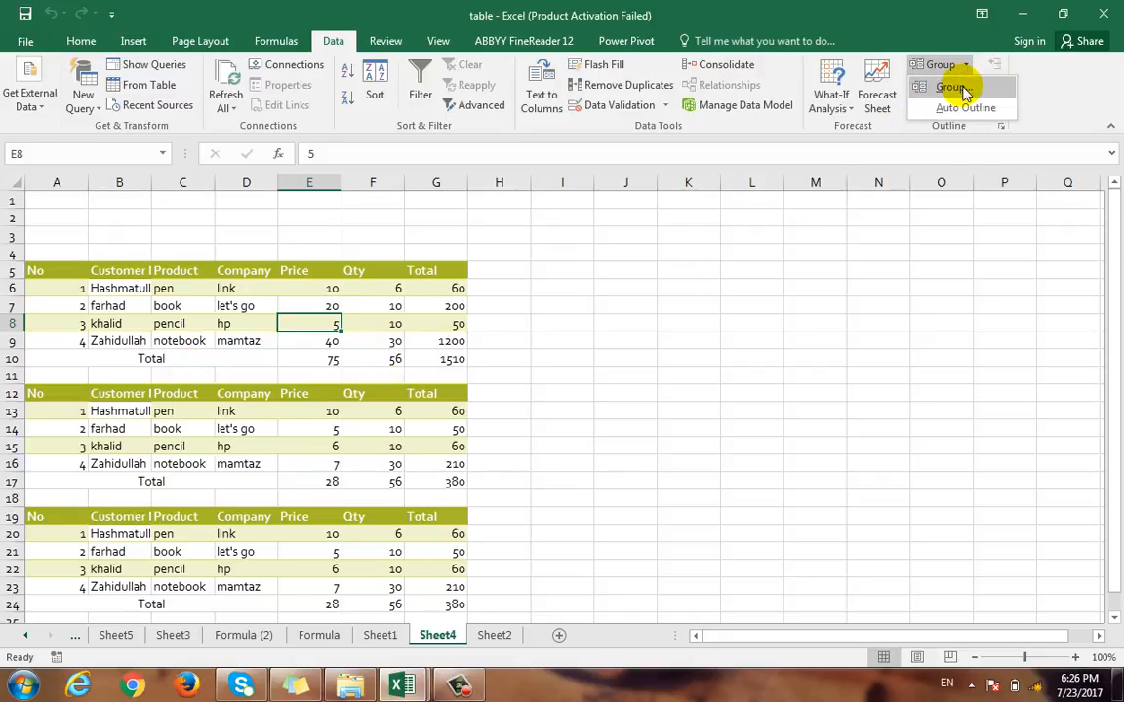
left_click(939, 277)
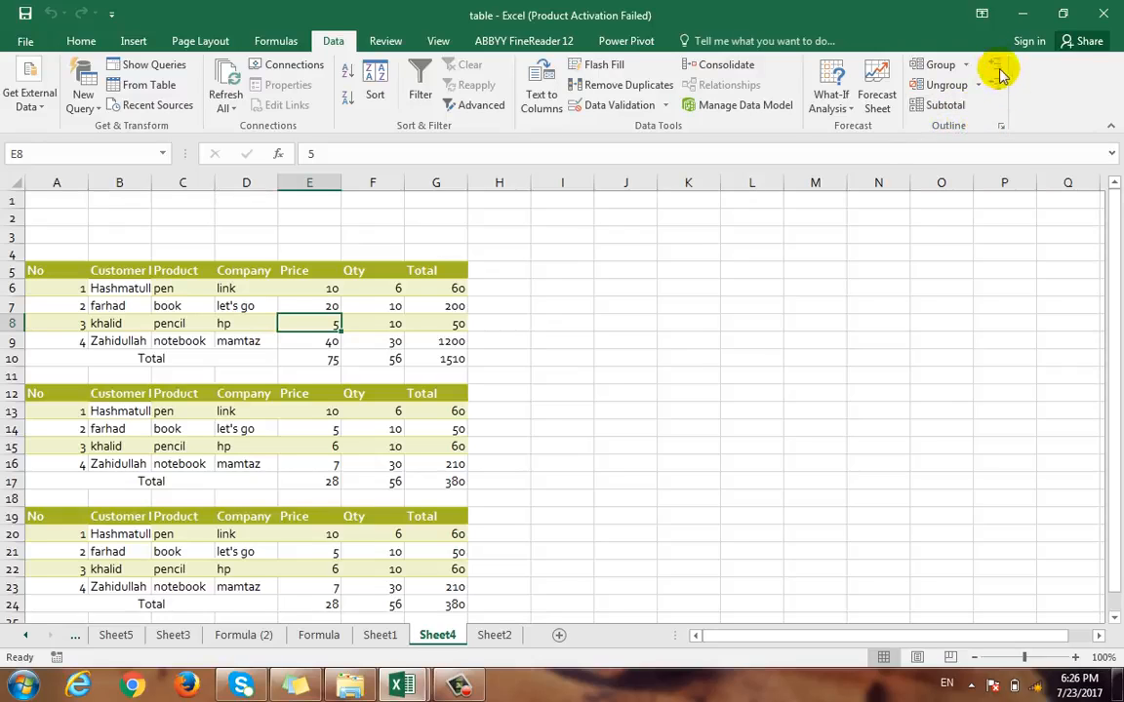
left_click(965, 65)
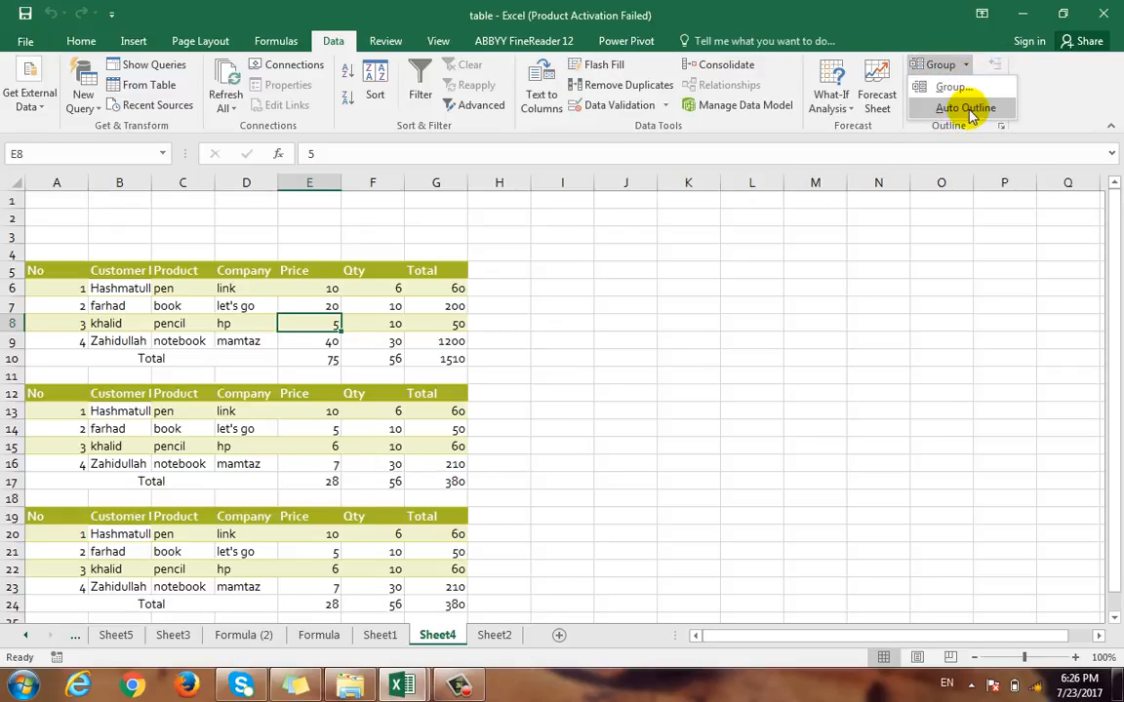
left_click(966, 108)
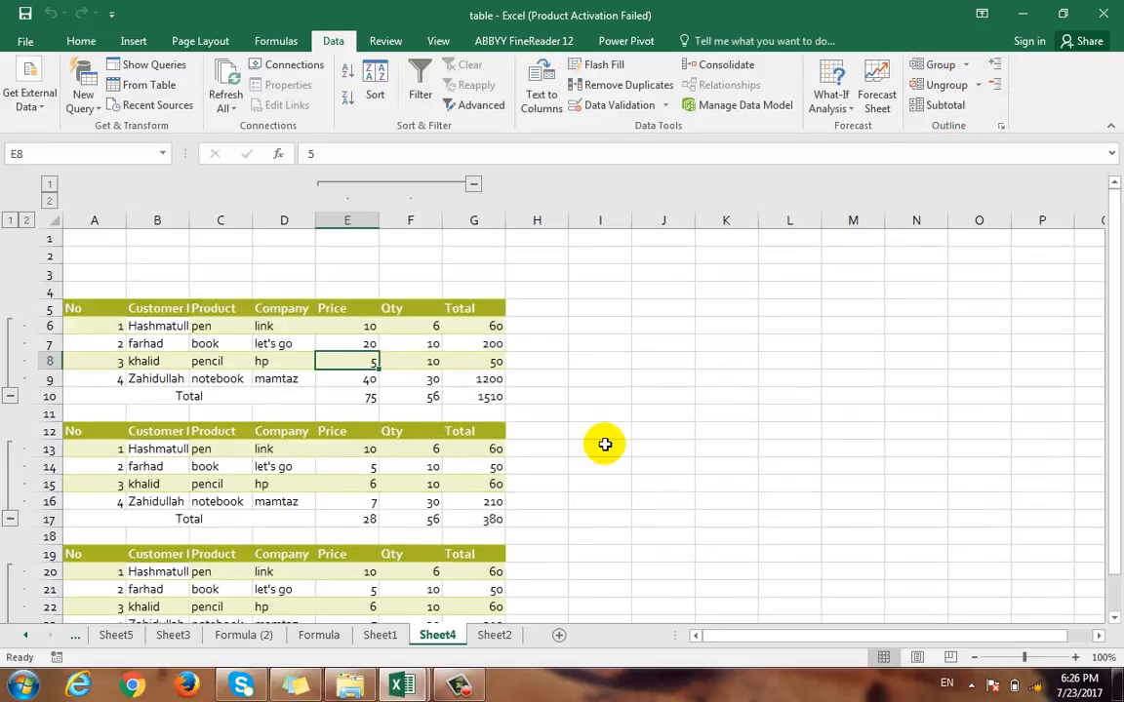
Step: Hide and show the detail from total cell G10, then collapse all row groups to level 1 and expand them to level 2
left_click(996, 88)
left_click(996, 66)
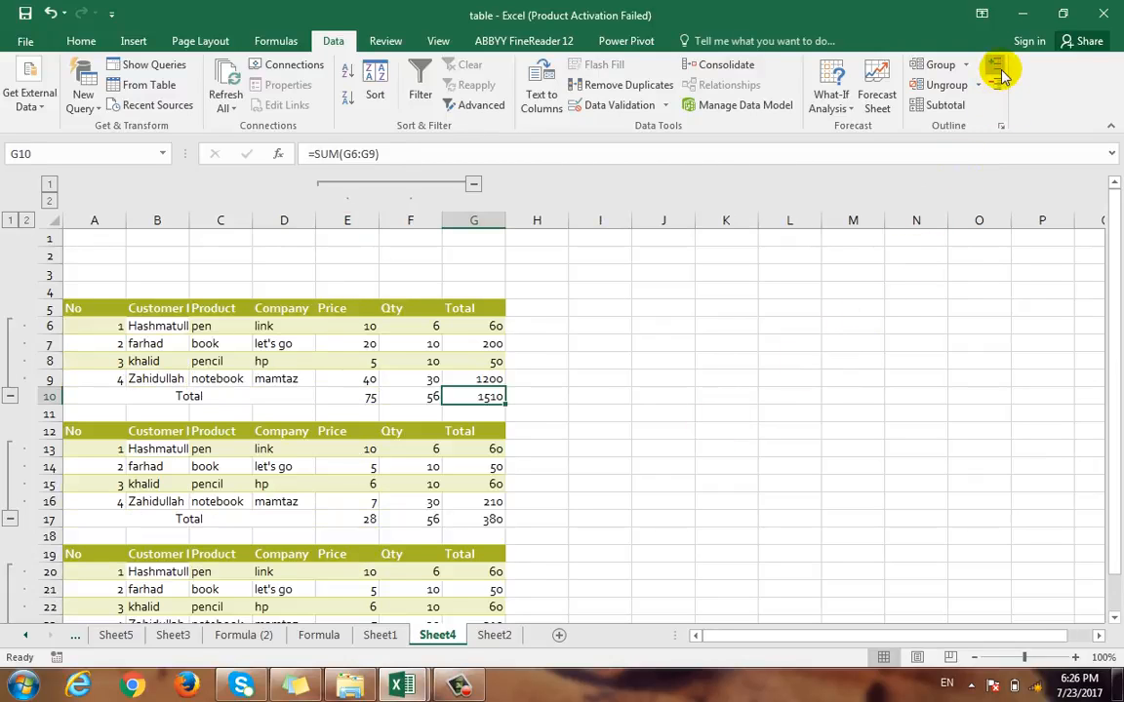
left_click(10, 221)
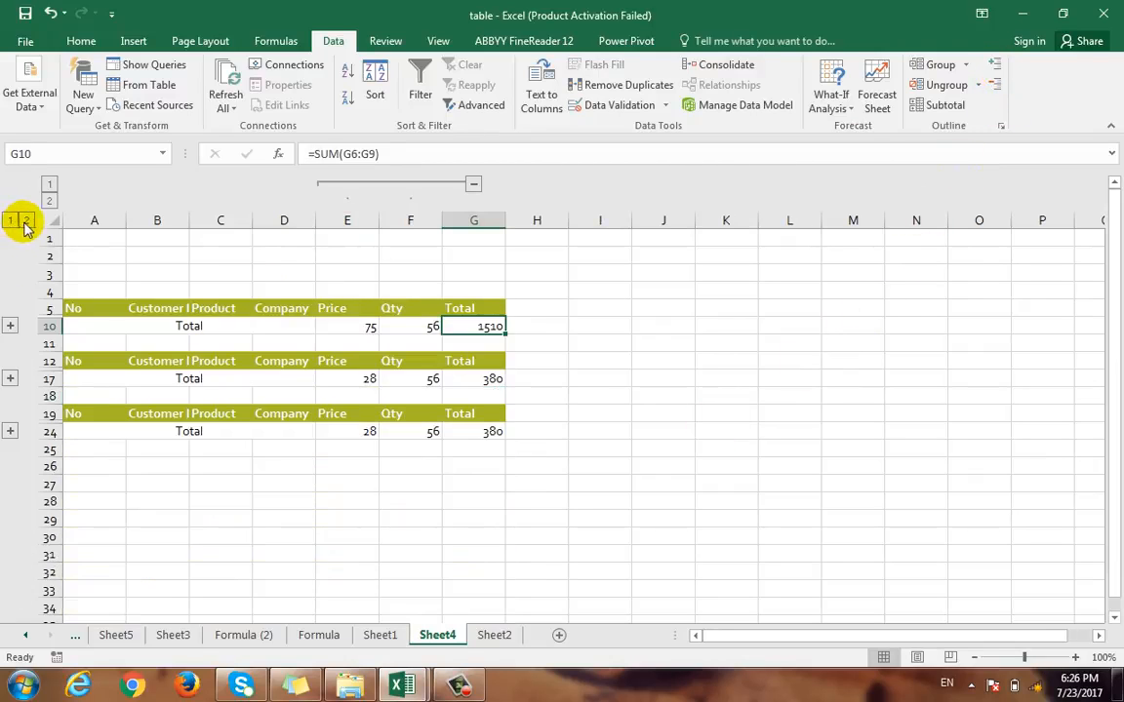
left_click(26, 222)
Step: Collapse and re-expand the first table's row group, and hide and show its detail once more
left_click(10, 385)
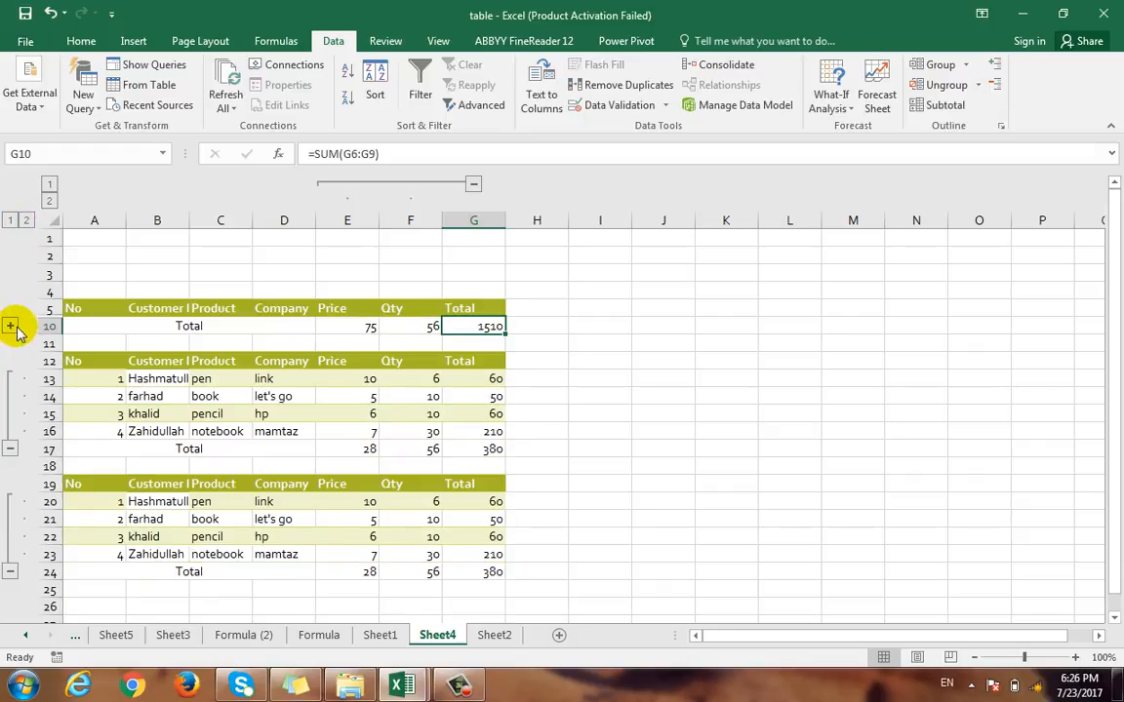
left_click(11, 325)
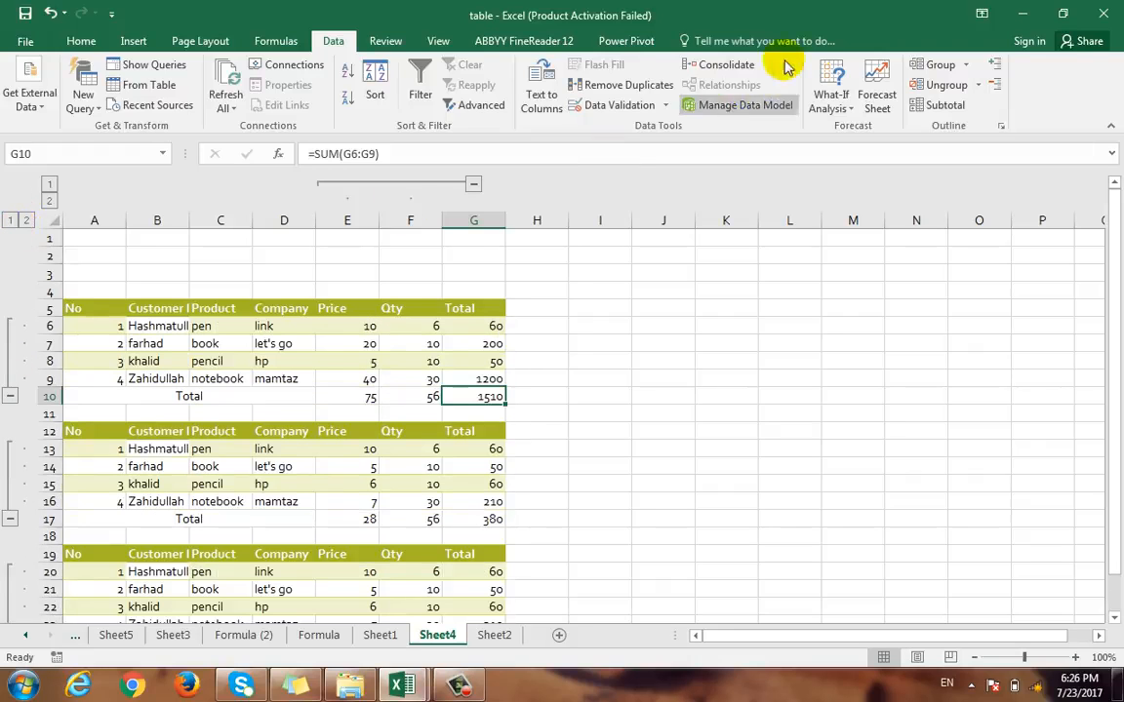
left_click(995, 85)
left_click(993, 66)
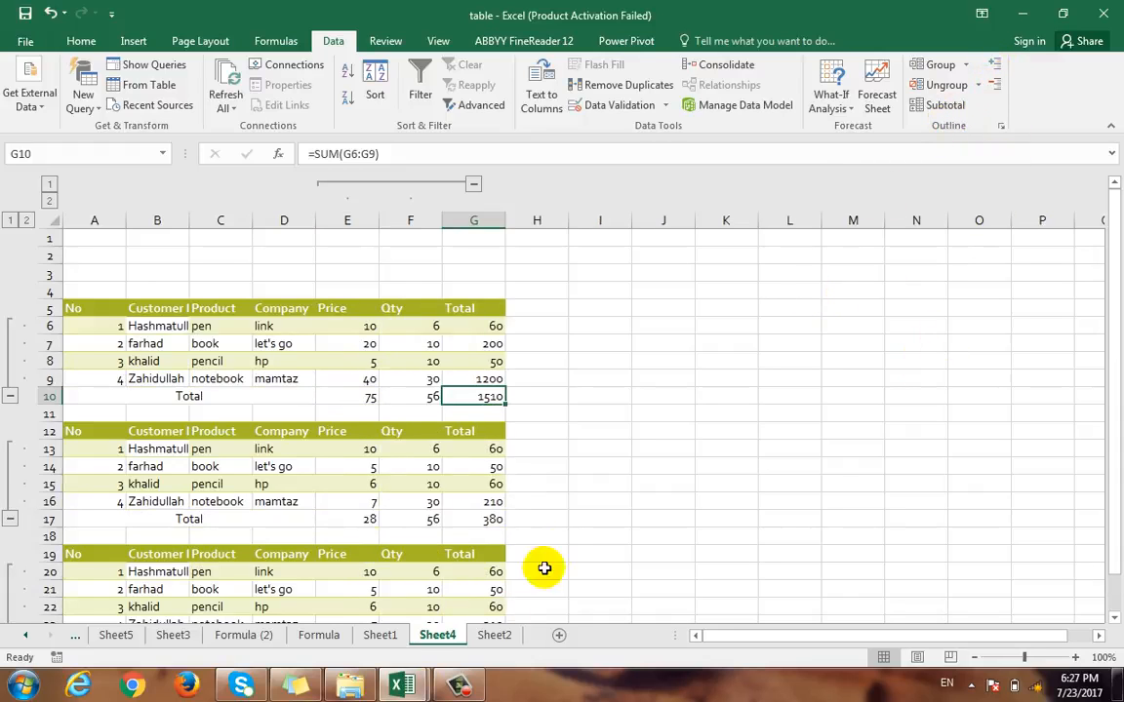
Step: Start Subtotal for range A4:H23 on Sheet1 and set it to calculate at each change in Customer Name
left_click(380, 635)
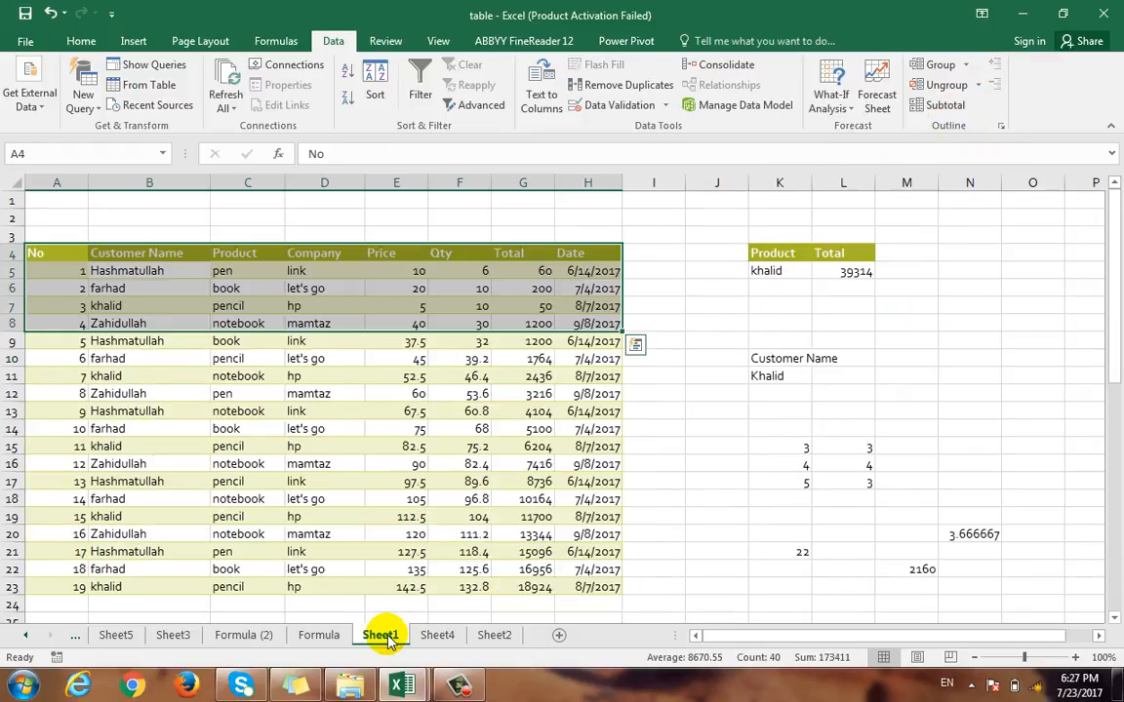
left_click(339, 518)
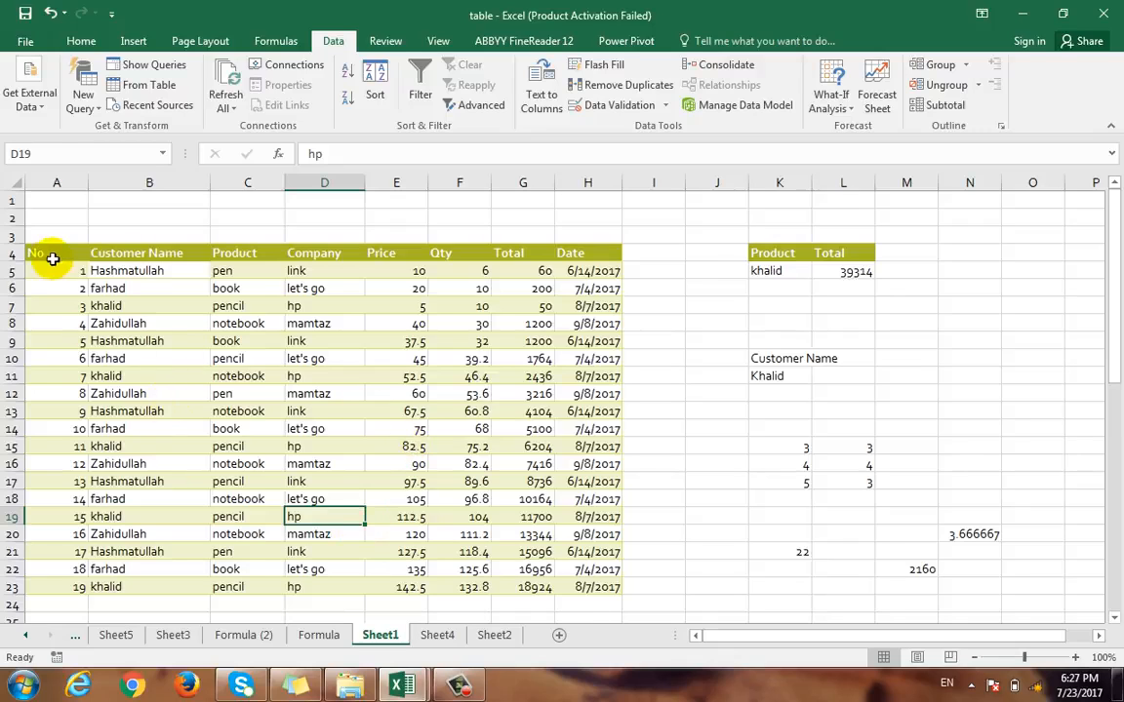
left_click_drag(53, 258, 586, 587)
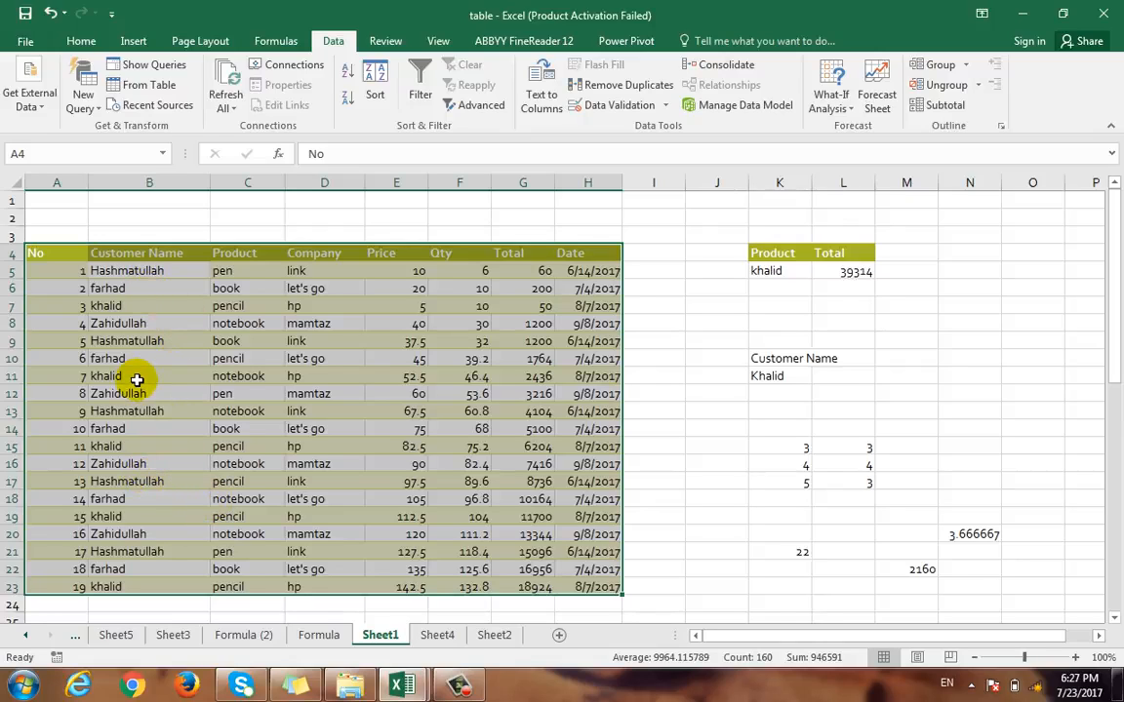
left_click(946, 105)
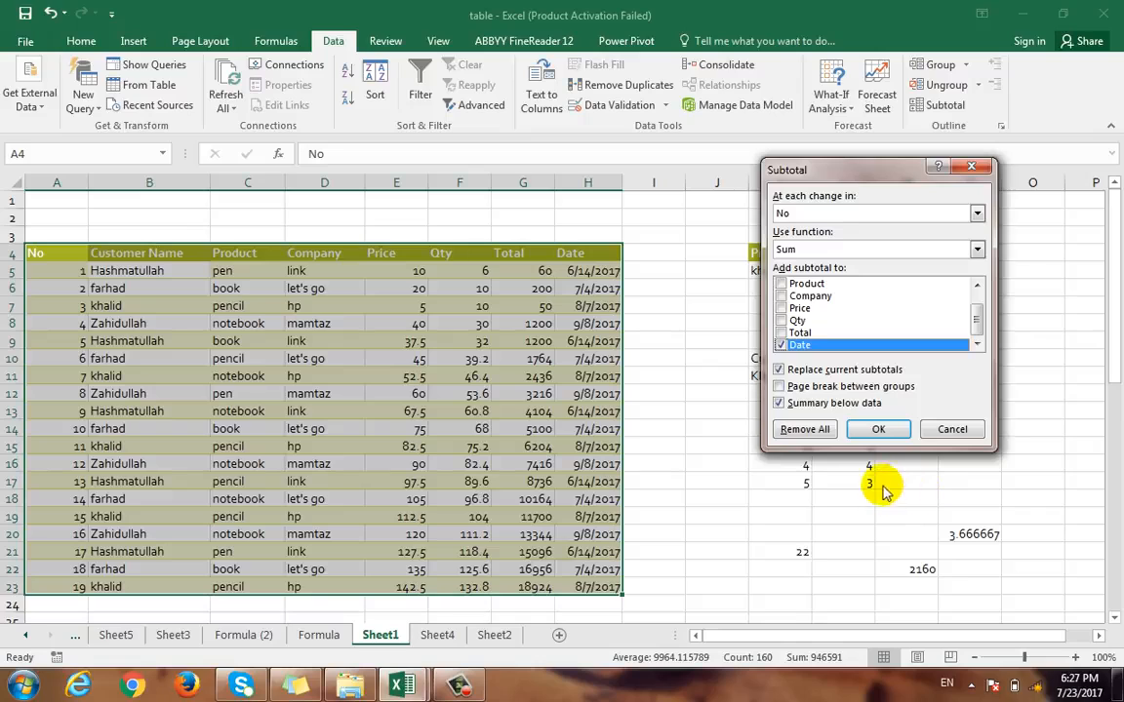
left_click_drag(789, 170, 754, 208)
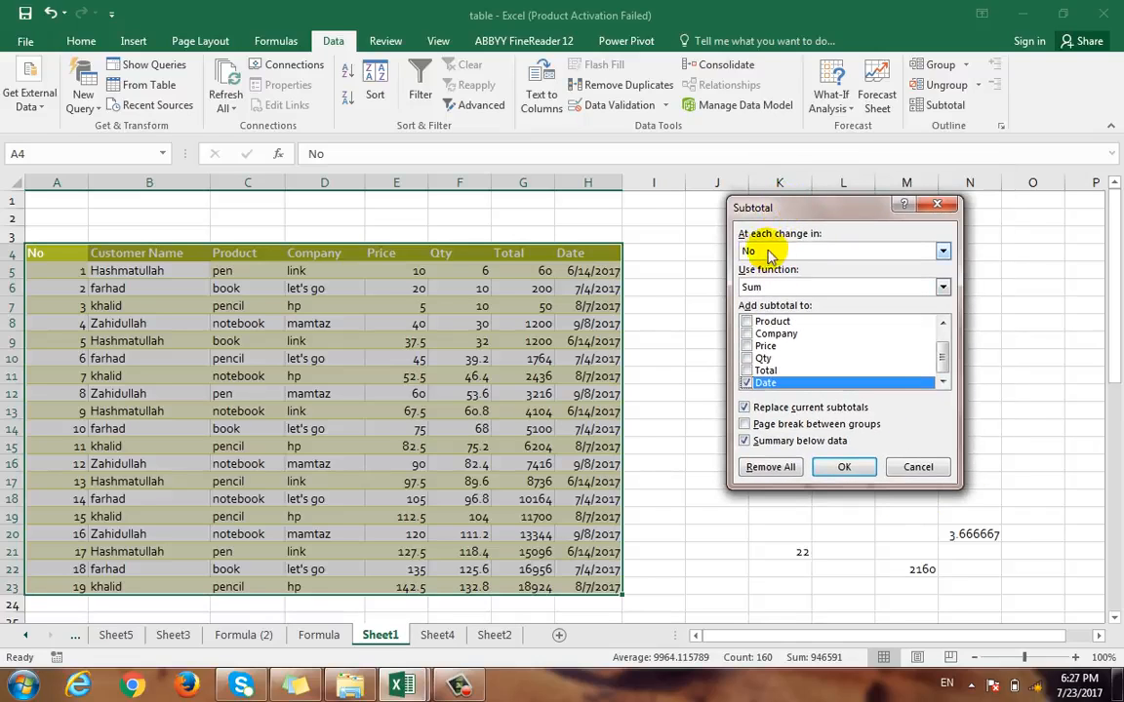
left_click(779, 251)
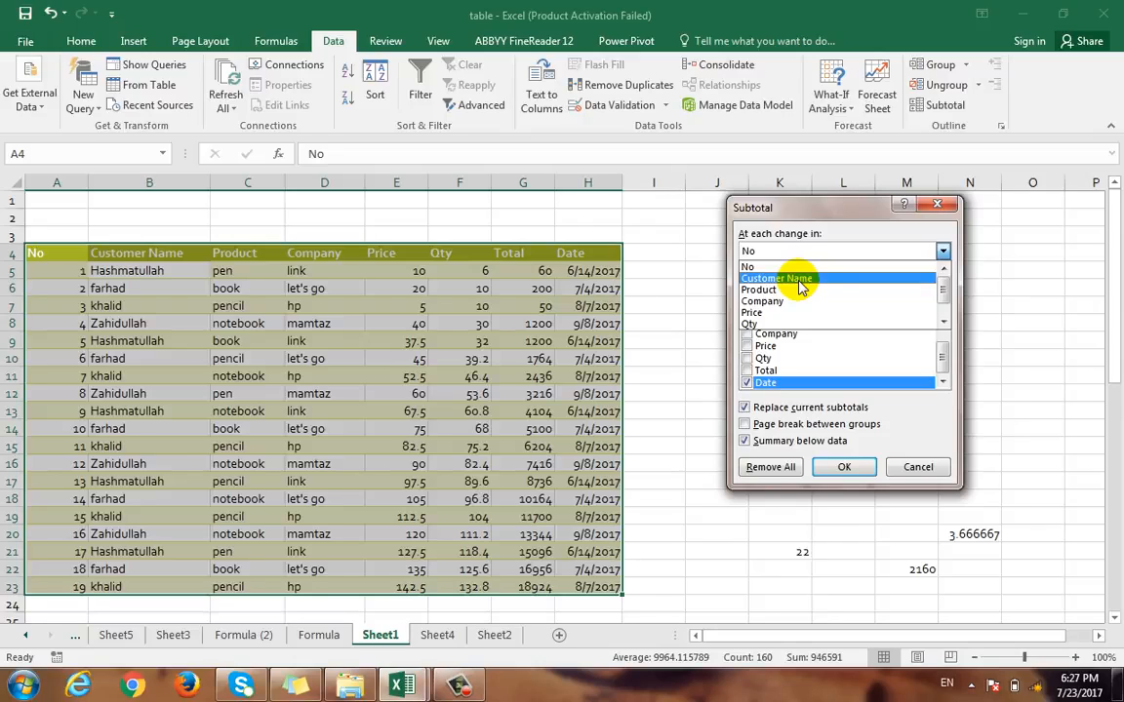
left_click(797, 281)
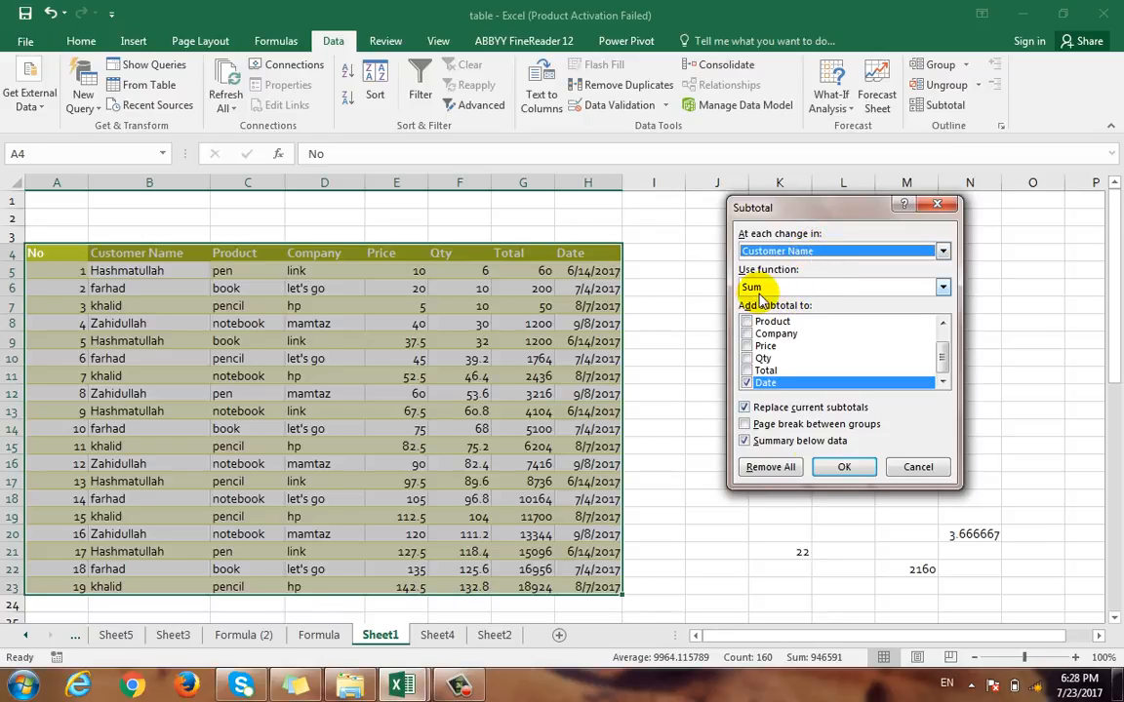
Step: Exclude Date from the subtotals, include Total and Qty with the Sum function, and apply them to the table
left_click(748, 384)
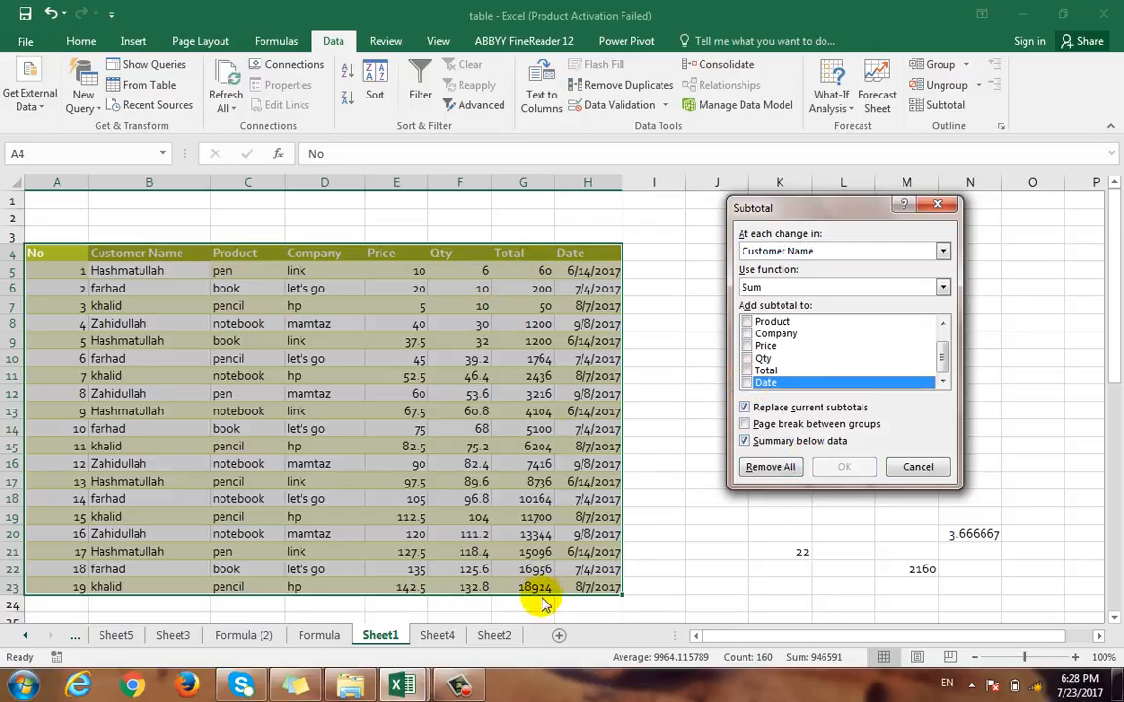
left_click(748, 372)
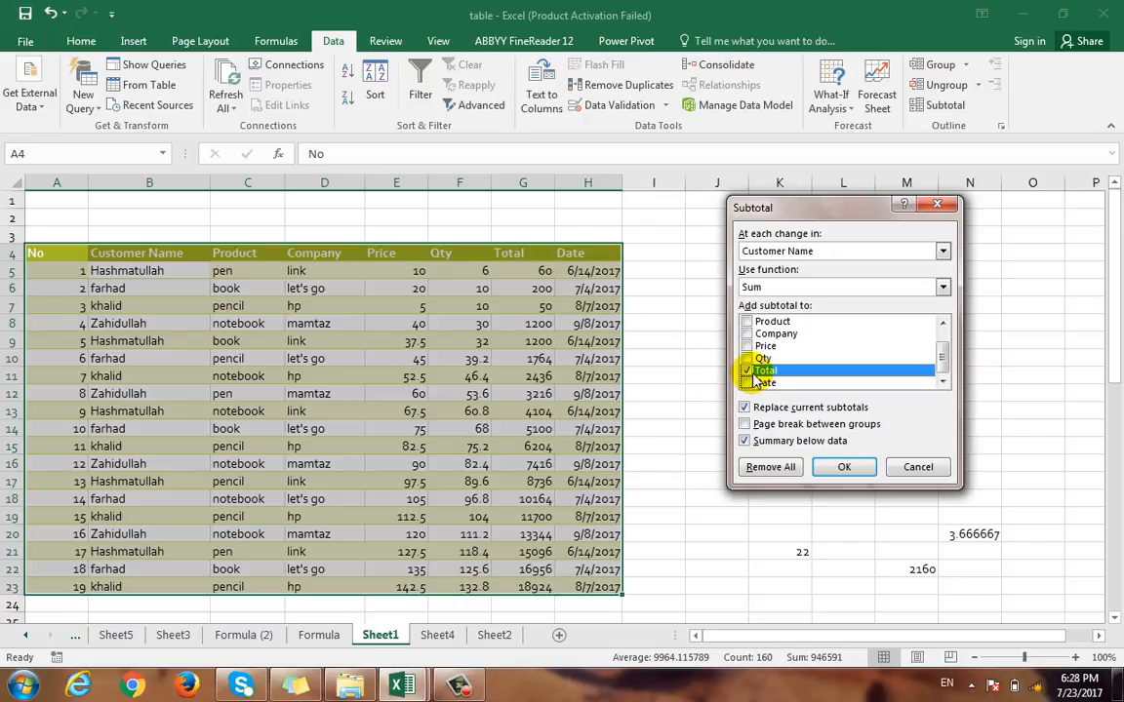
left_click(747, 359)
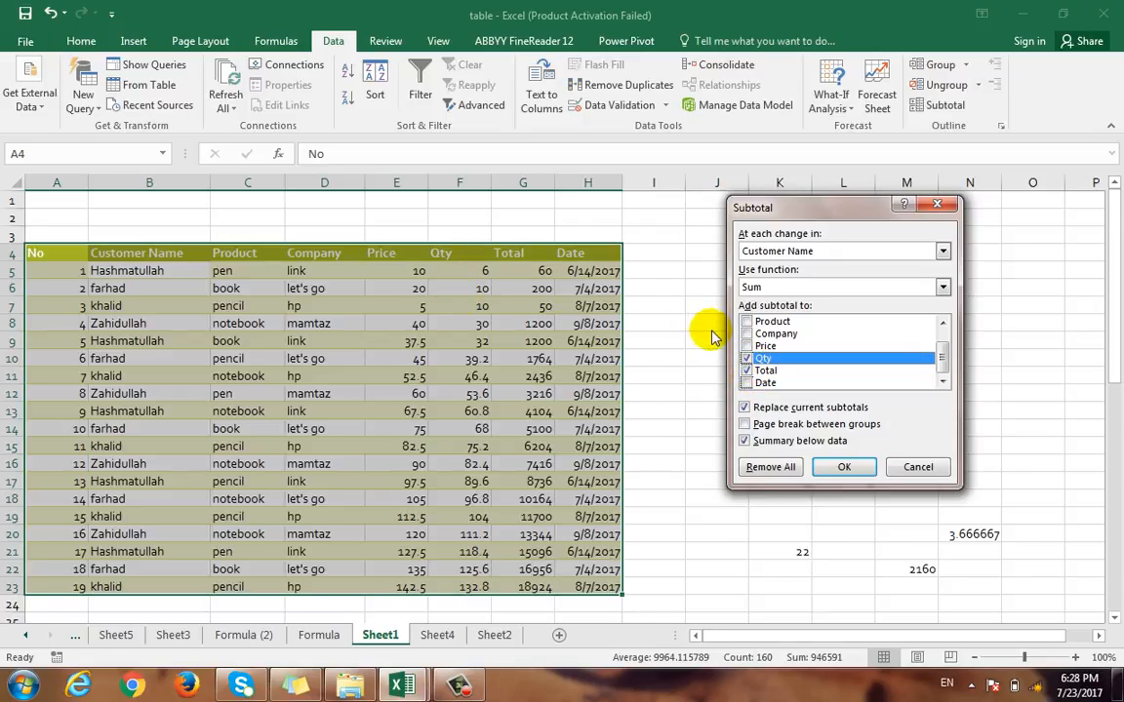
left_click(844, 466)
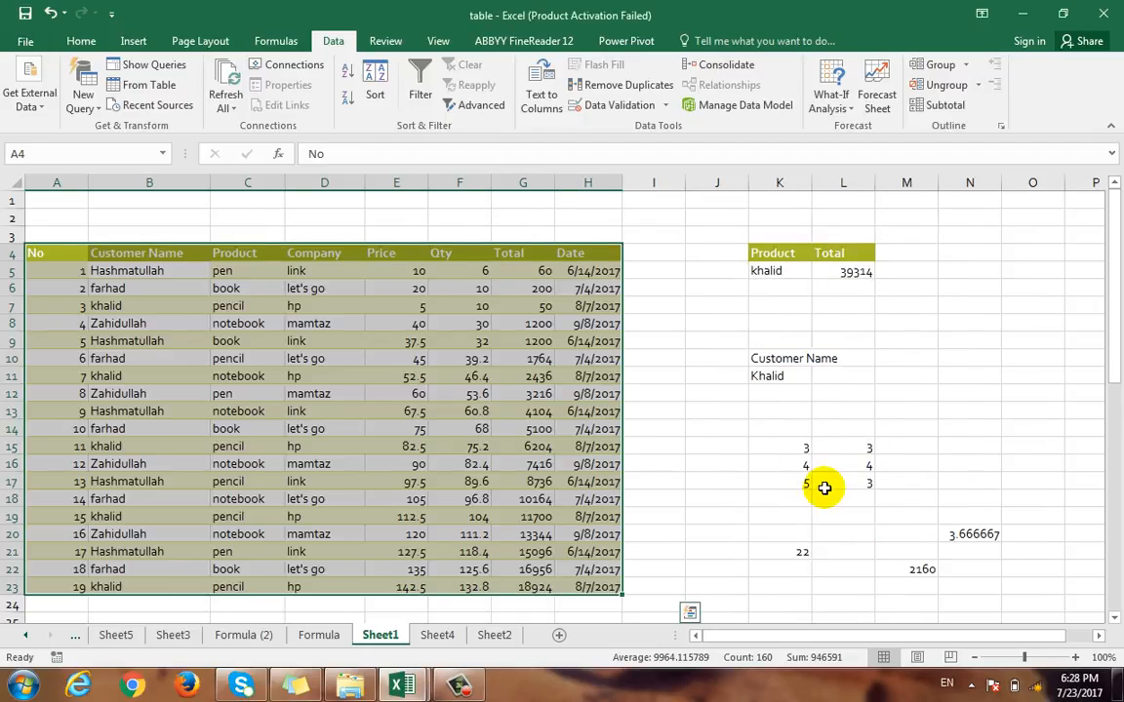
scroll(566, 452, "down", 1)
scroll(526, 454, "up", 1)
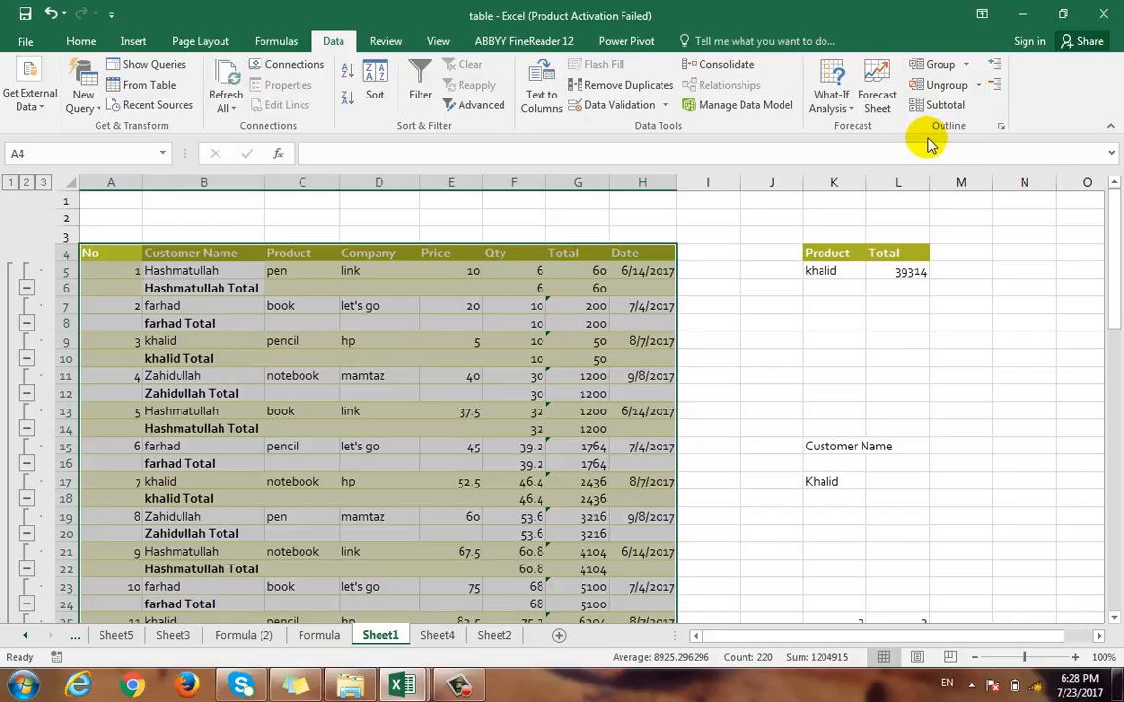
Step: Remove the subtotals from the Sheet1 table
left_click(941, 105)
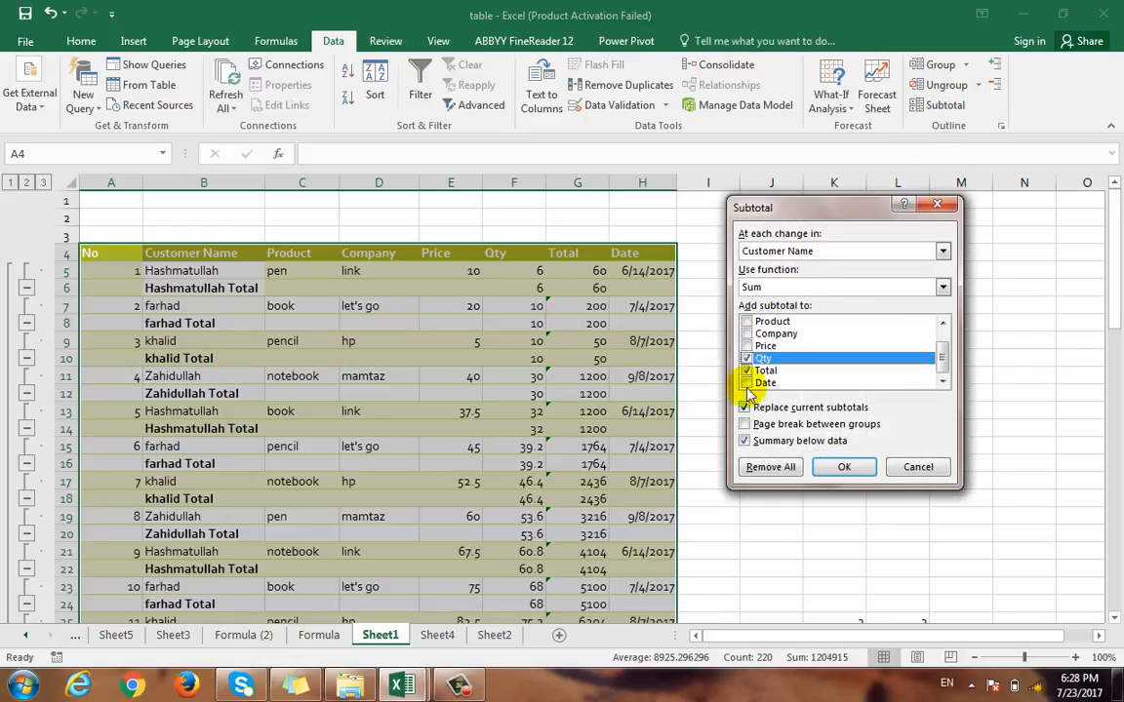
left_click(747, 358)
left_click(746, 370)
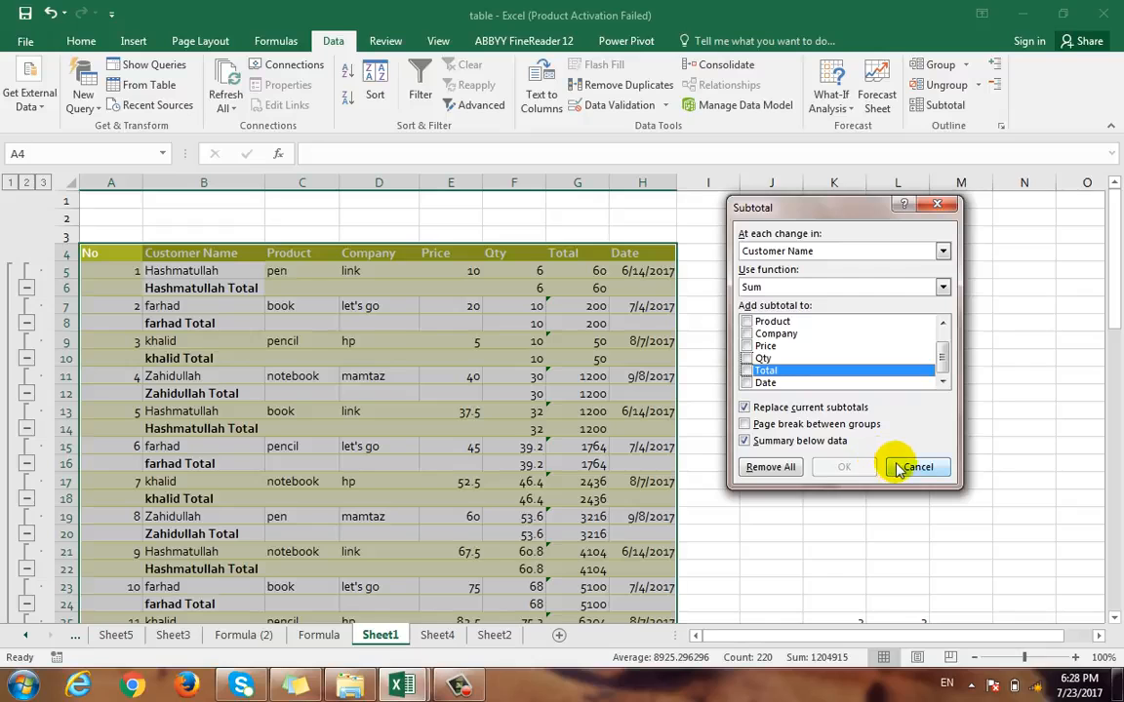
key("Escape")
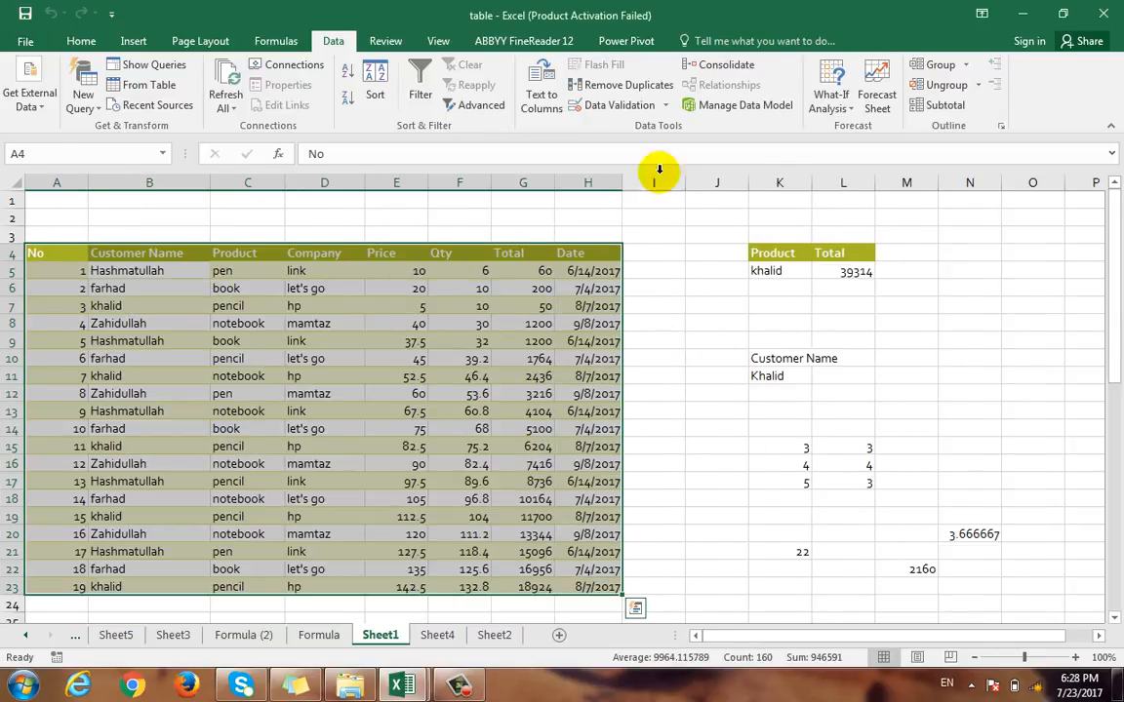
Step: Sort the table by Customer Name from A to Z and add Sum subtotals of Qty and Total at each change in Customer Name
left_click(343, 72)
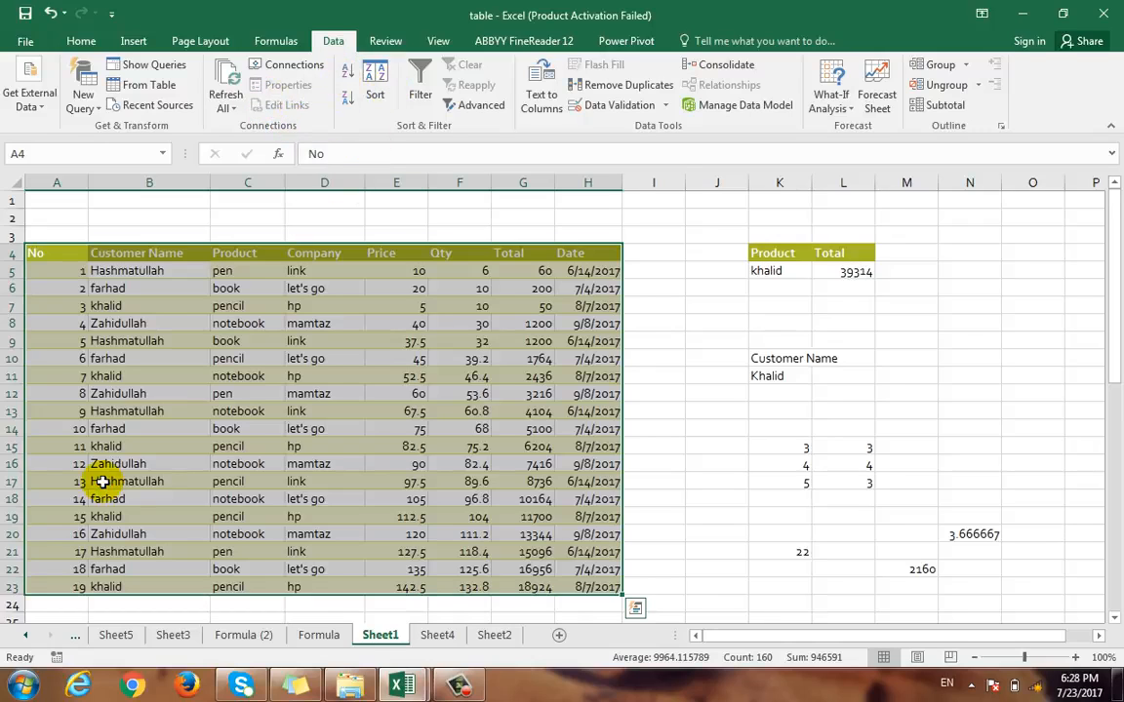
left_click(373, 88)
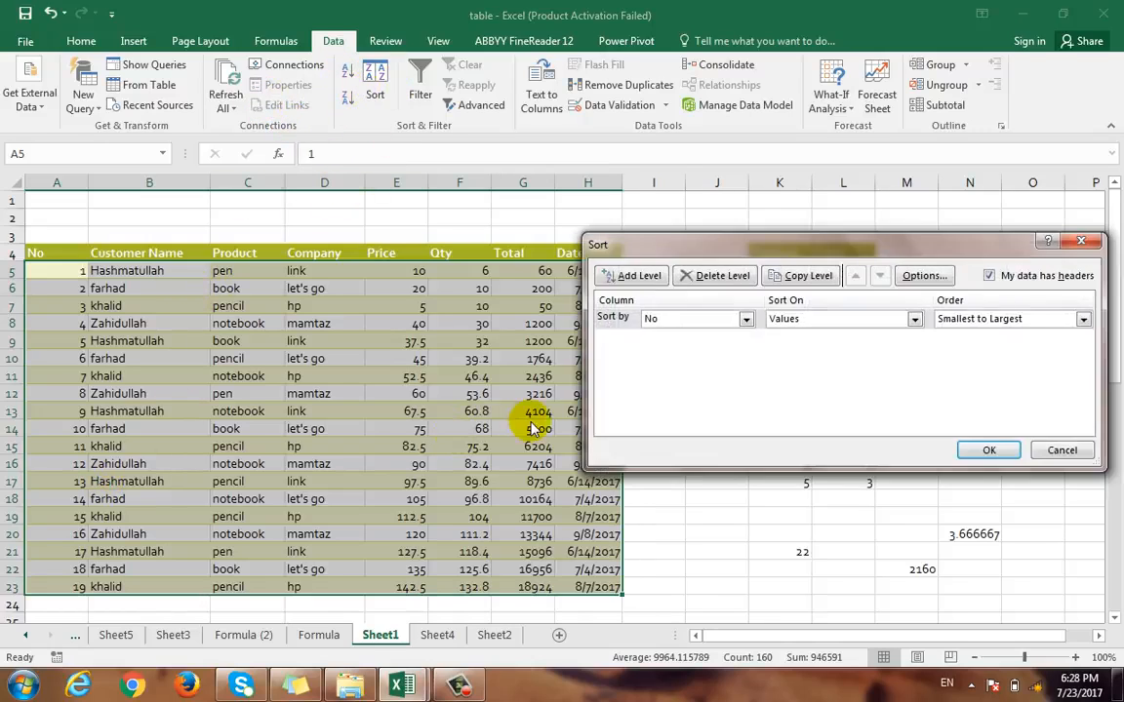
left_click(745, 319)
left_click(733, 348)
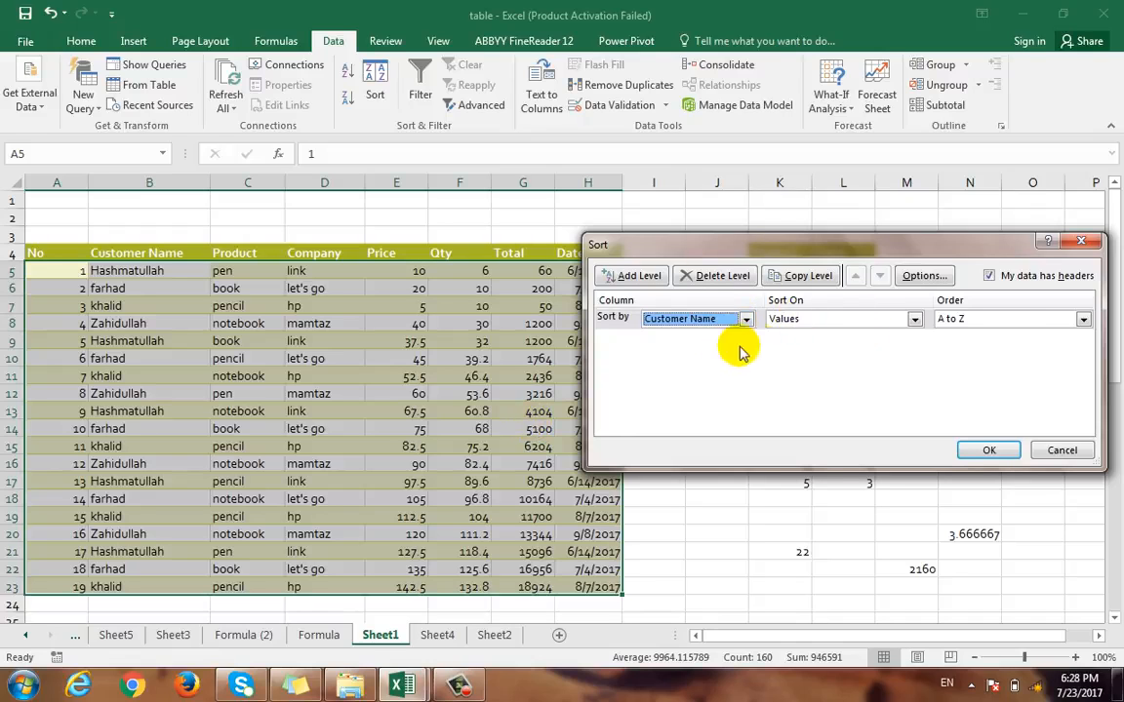
left_click(988, 449)
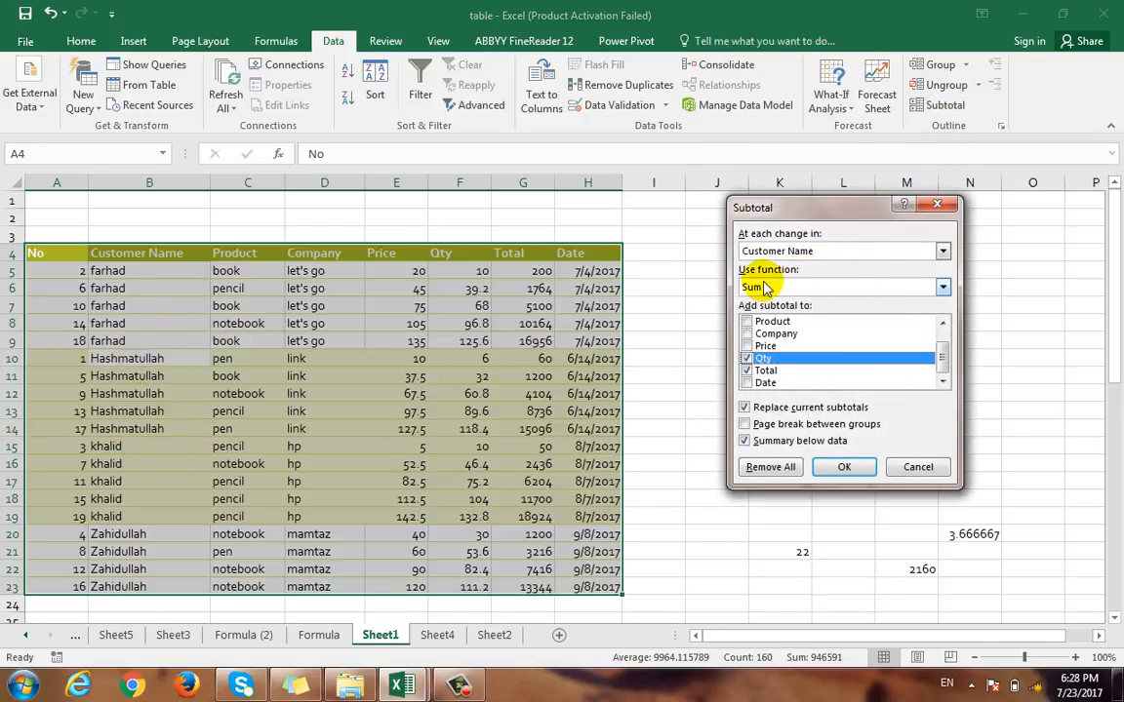
left_click(846, 469)
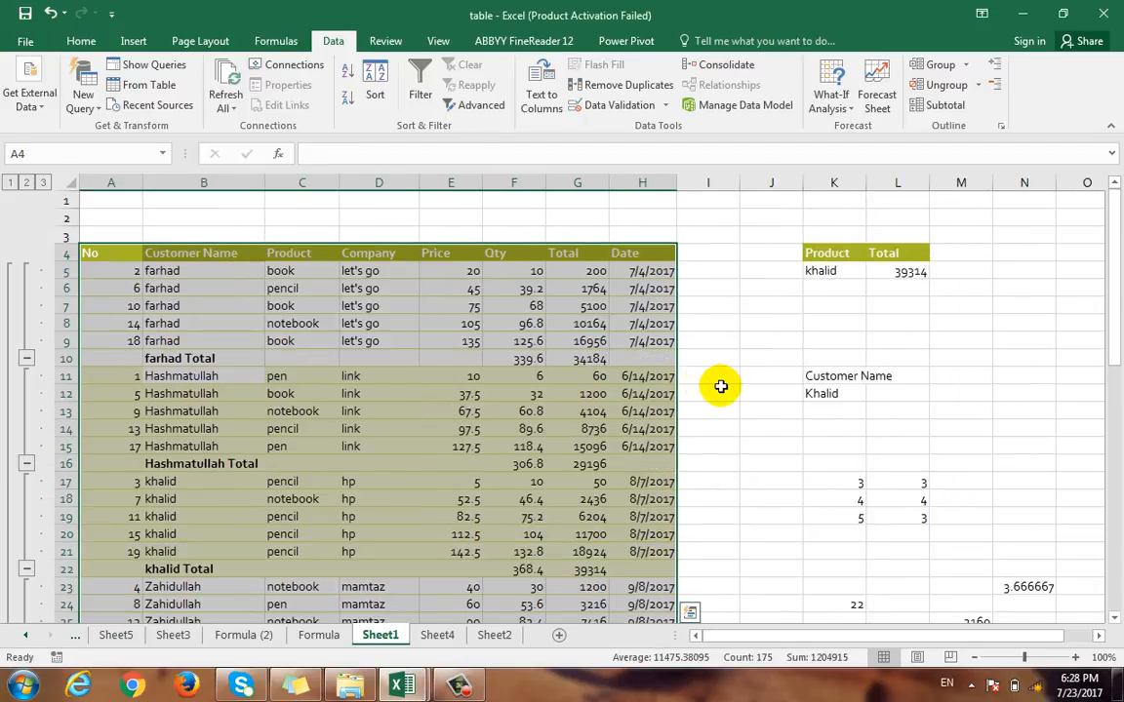
Step: Examine the first customer's subtotal row 10, its Qty and Total formulas, and the Qty values they are based on
left_click(166, 362)
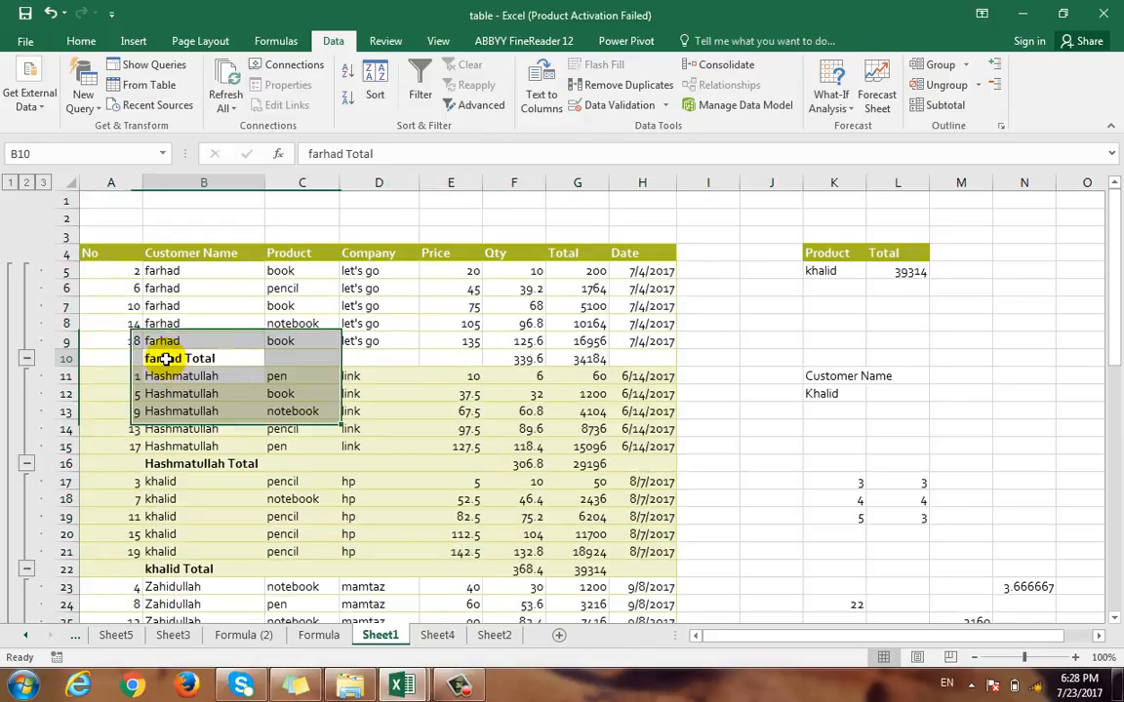
left_click(521, 362)
left_click(582, 359)
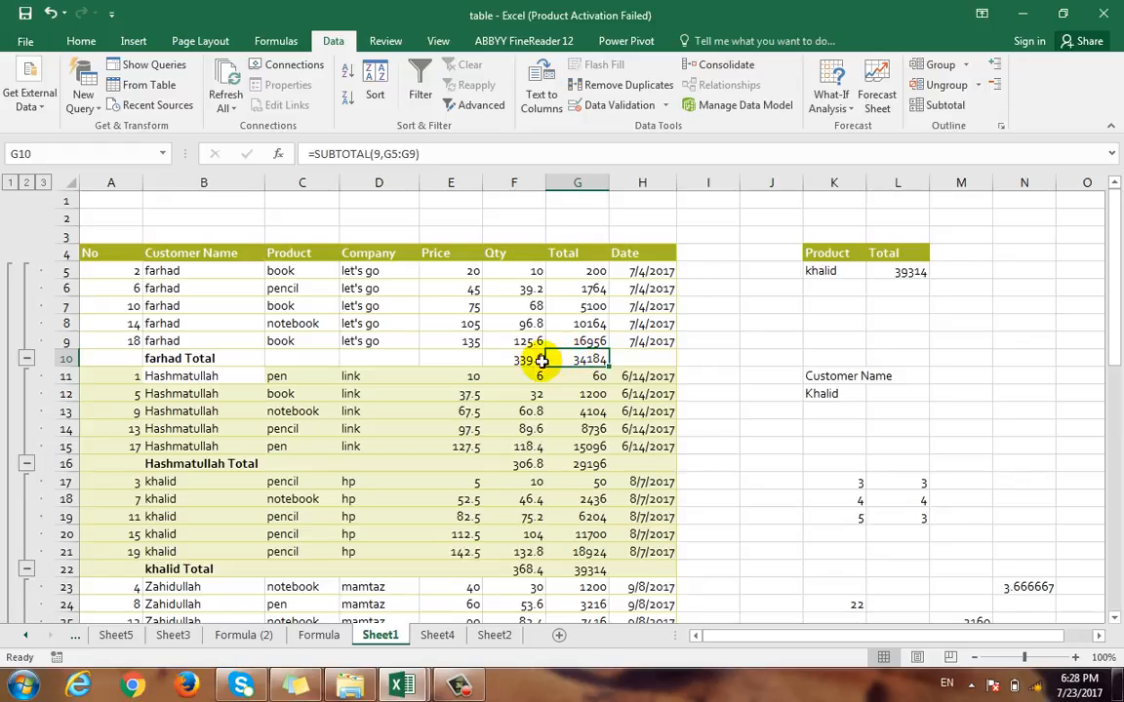
left_click(502, 359)
left_click_drag(510, 276, 514, 353)
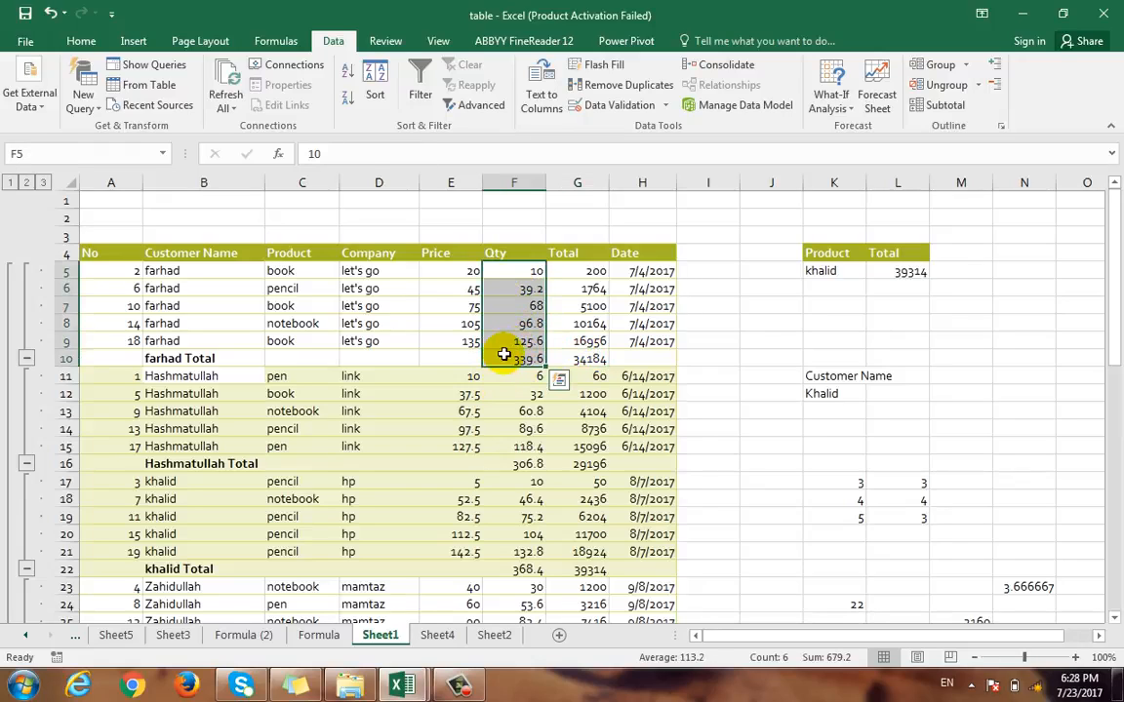
left_click(500, 357)
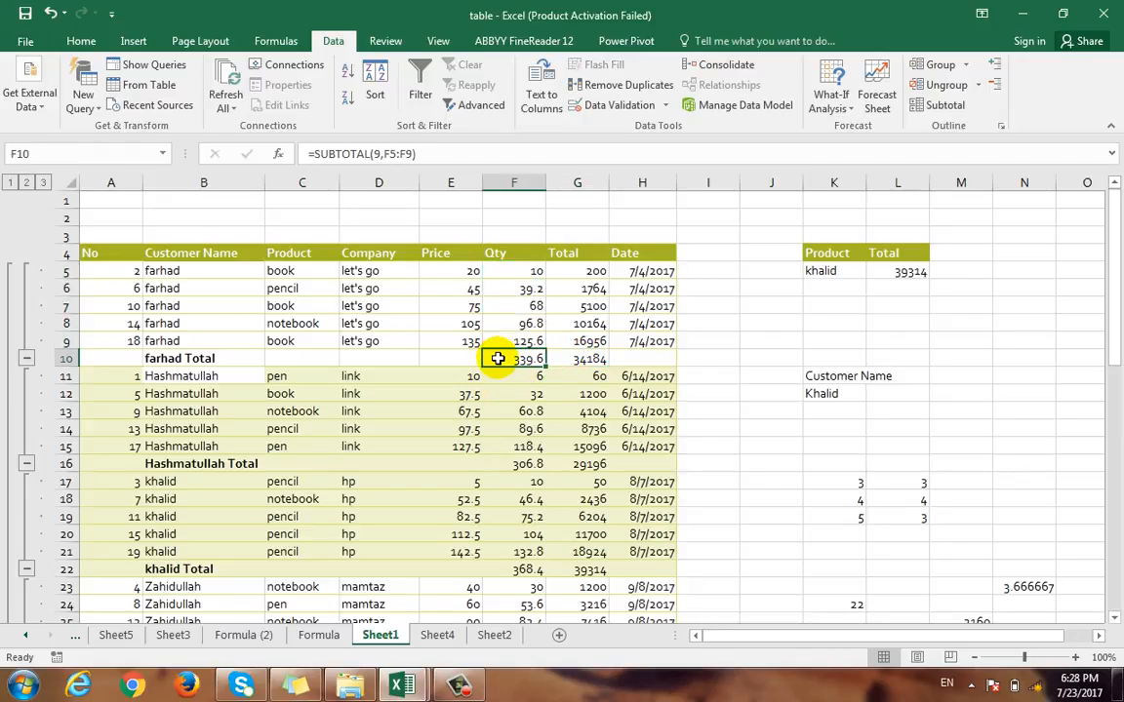
left_click(509, 271)
left_click(509, 292)
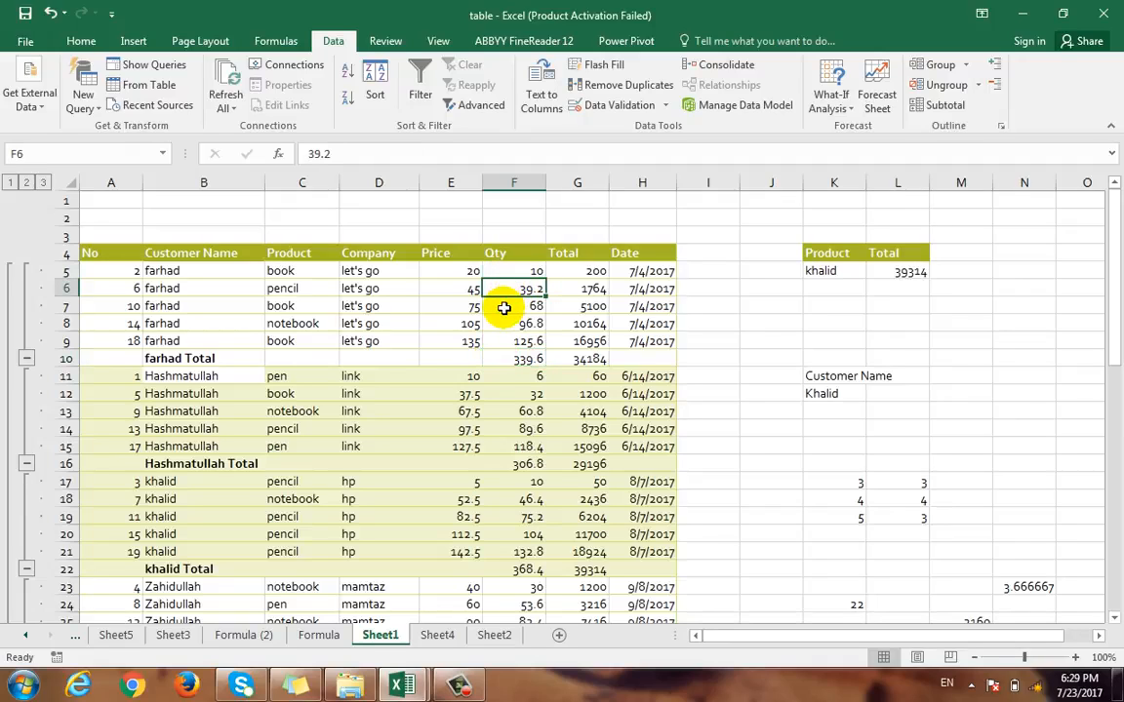
left_click(499, 307)
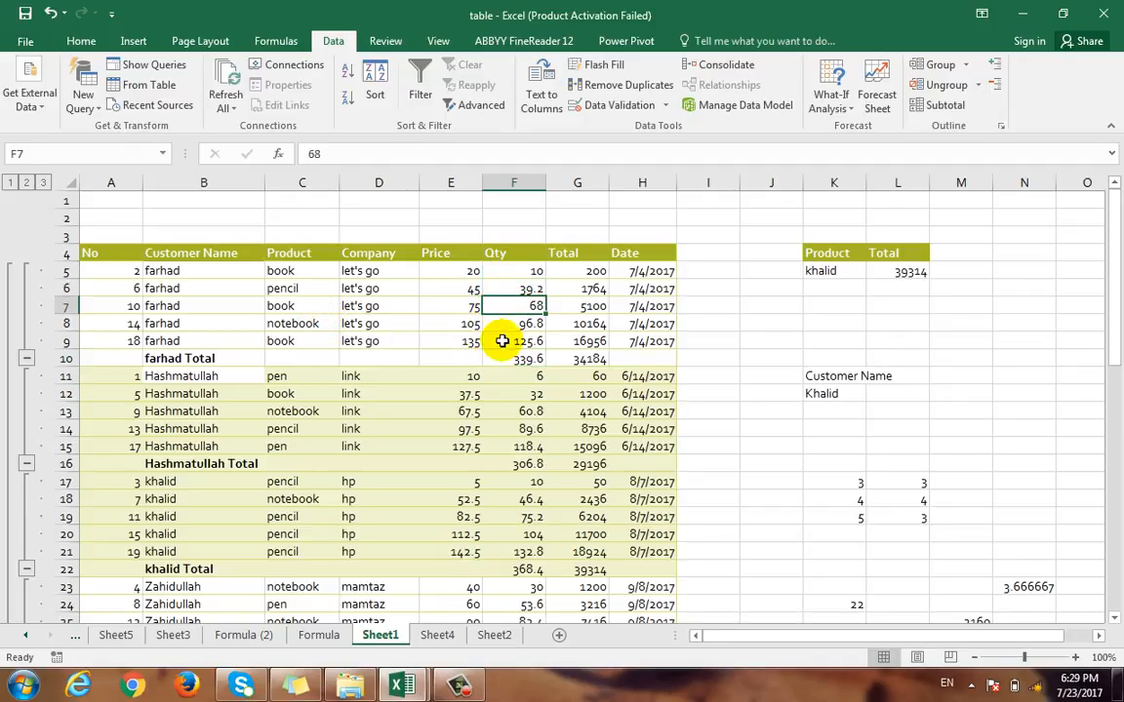
Step: Compare the first customer's Qty and Total values in rows 5 to 9 with the subtotal formulas in row 10
left_click(501, 325)
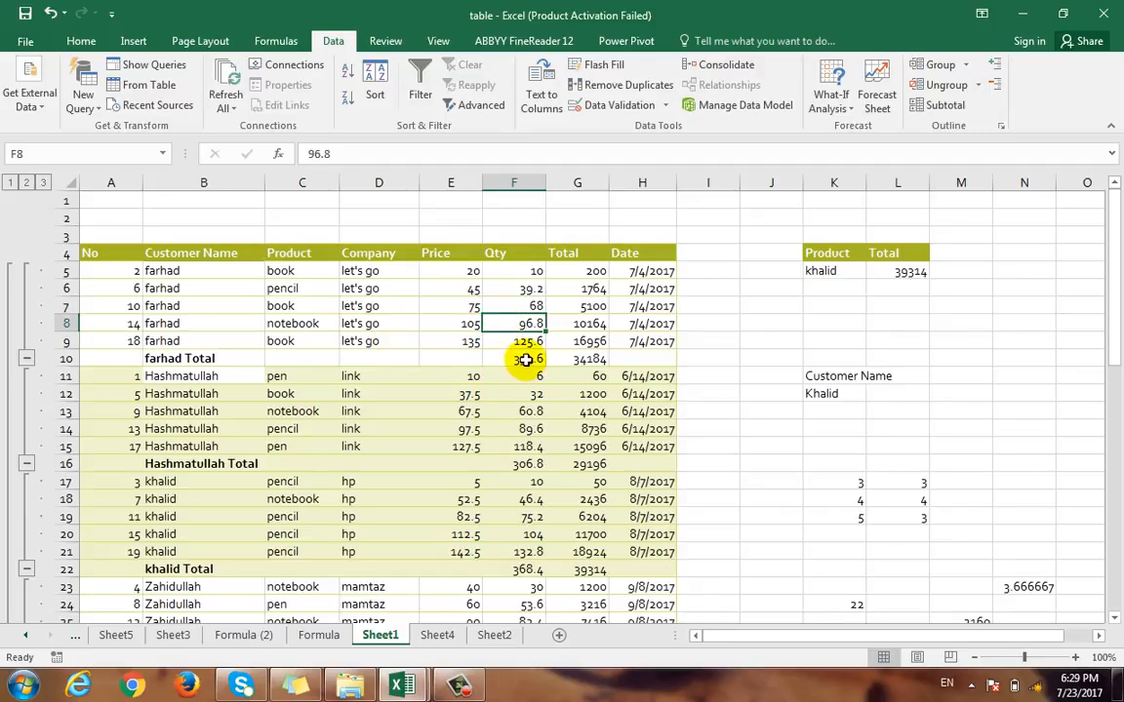
left_click(491, 356)
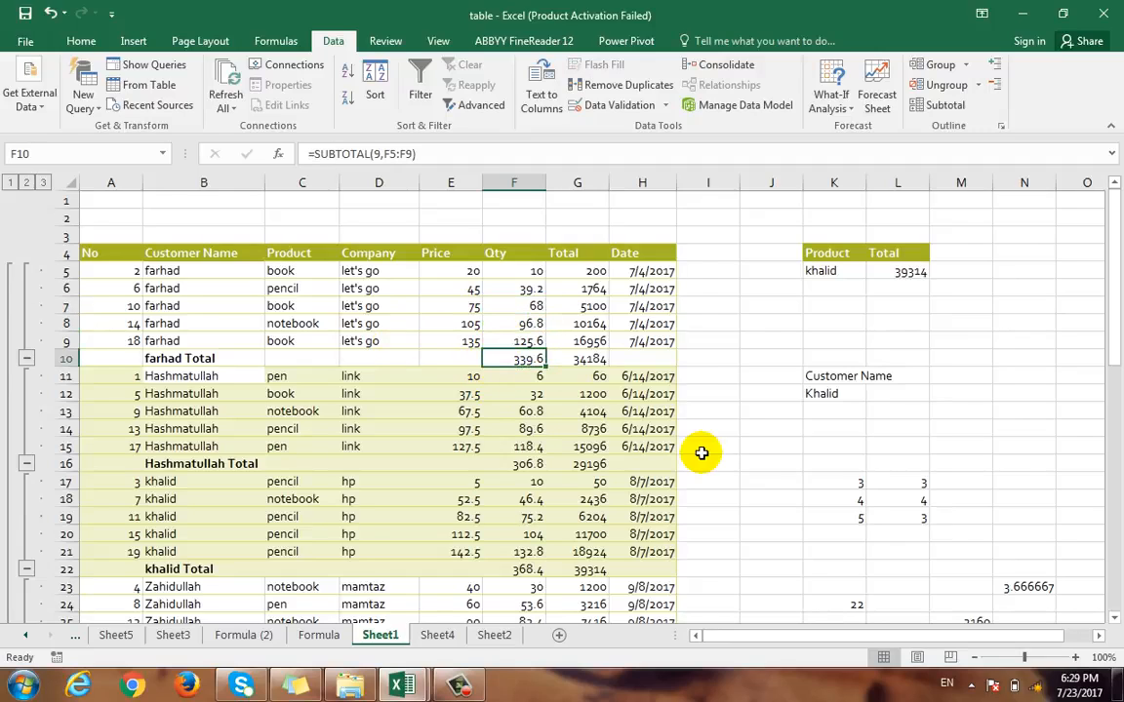
left_click(578, 359)
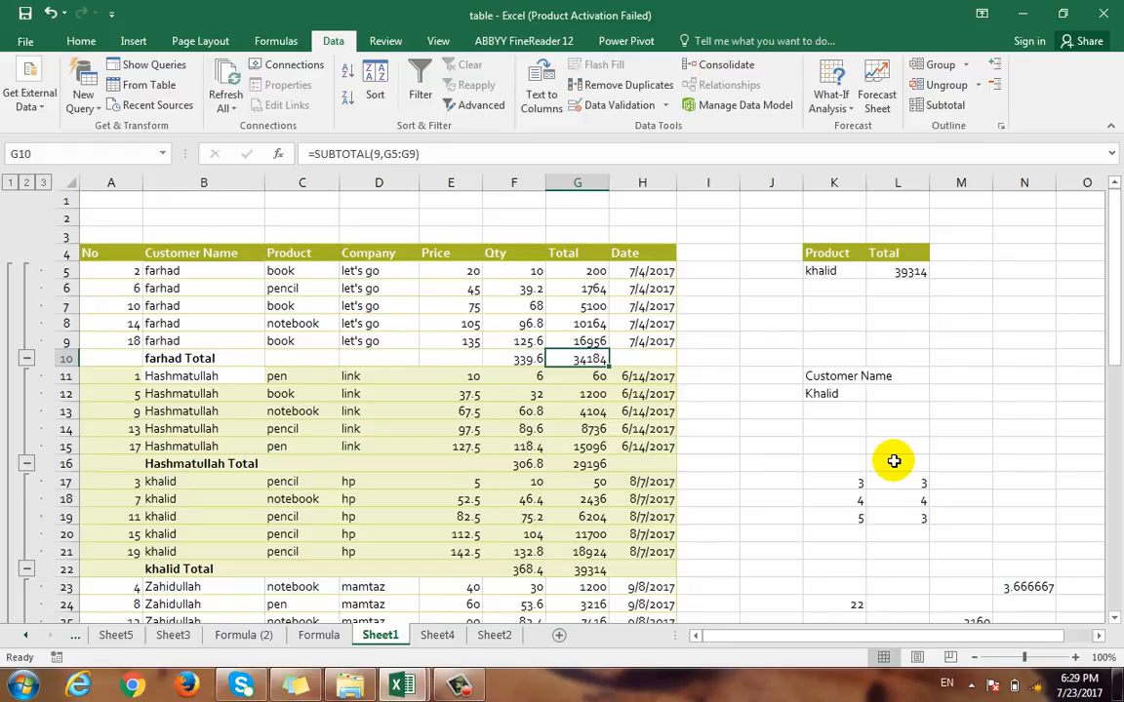
left_click_drag(574, 268, 577, 345)
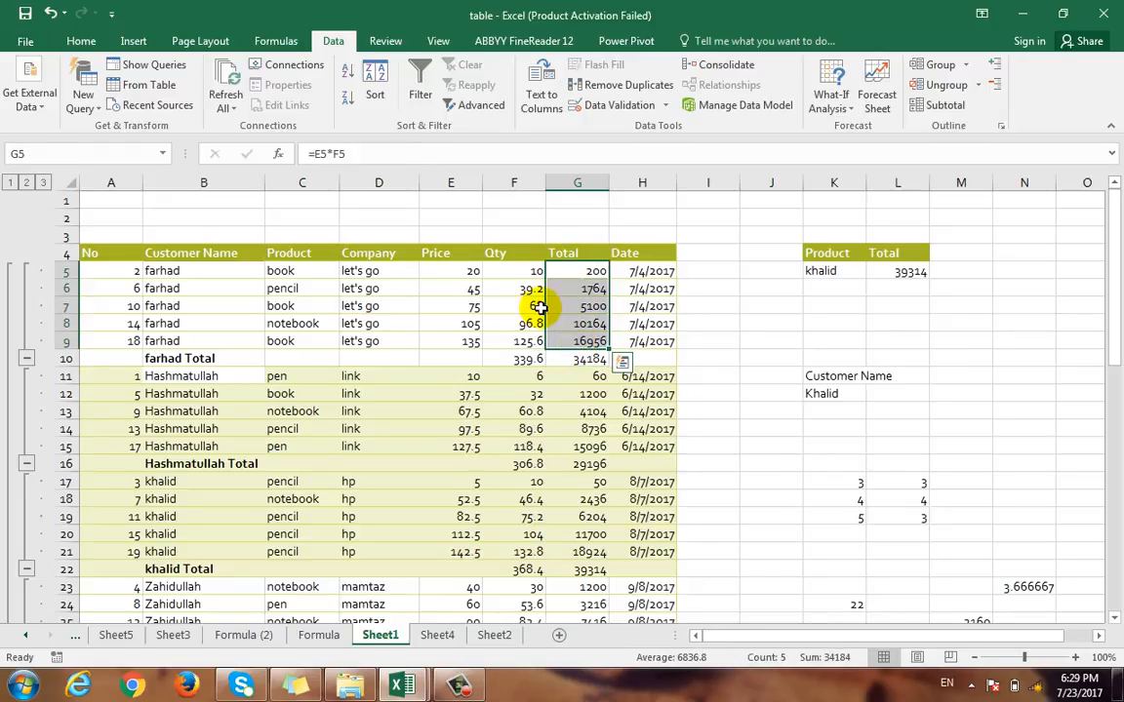
left_click_drag(522, 273, 514, 338)
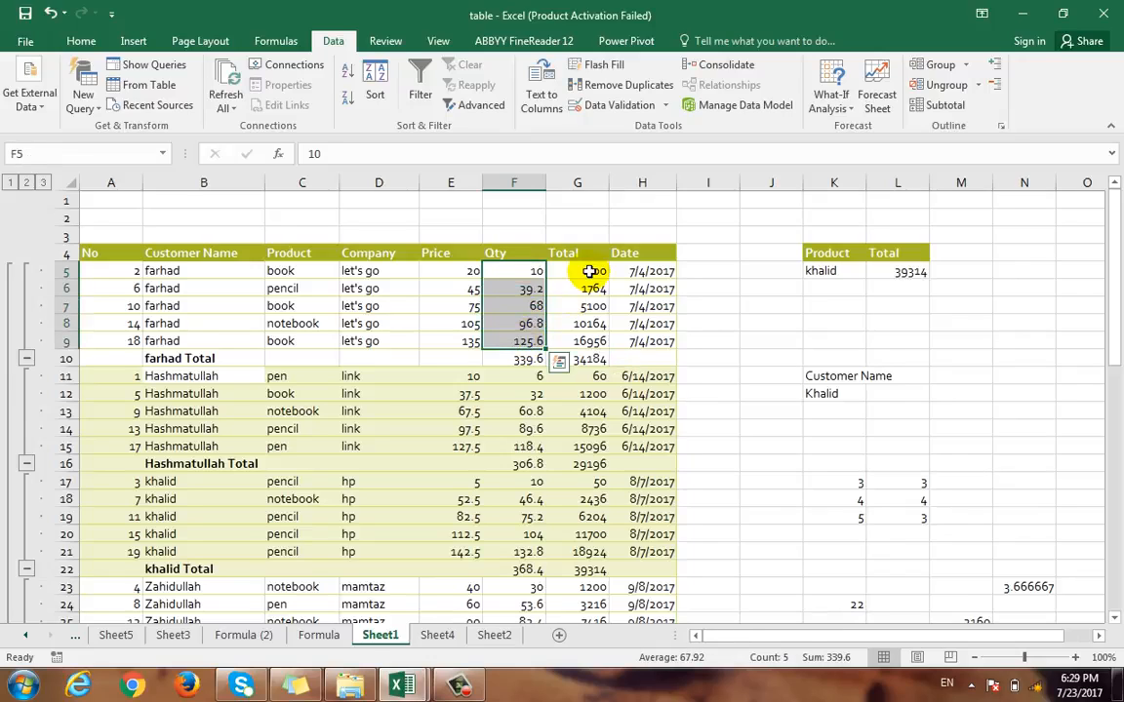
Step: Examine the second customer's Qty and Total subtotals in row 16 and the Grand Total formulas in row 28
left_click_drag(230, 381, 231, 446)
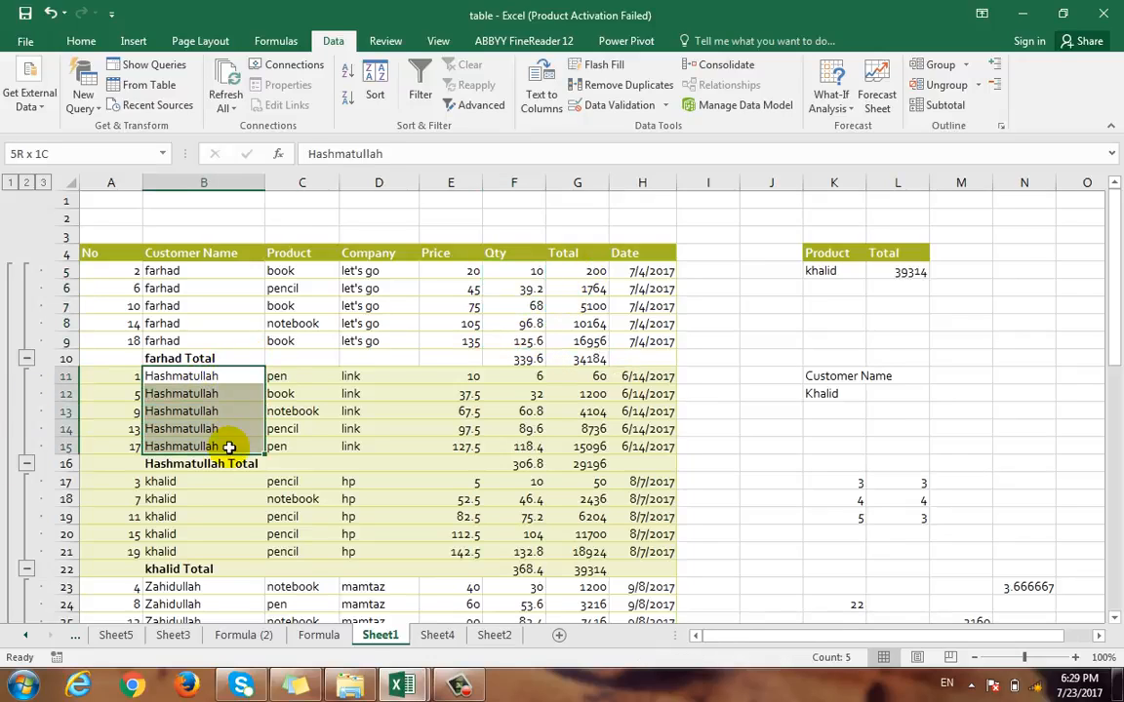
left_click(508, 465)
left_click(580, 464)
scroll(693, 392, "down", 2)
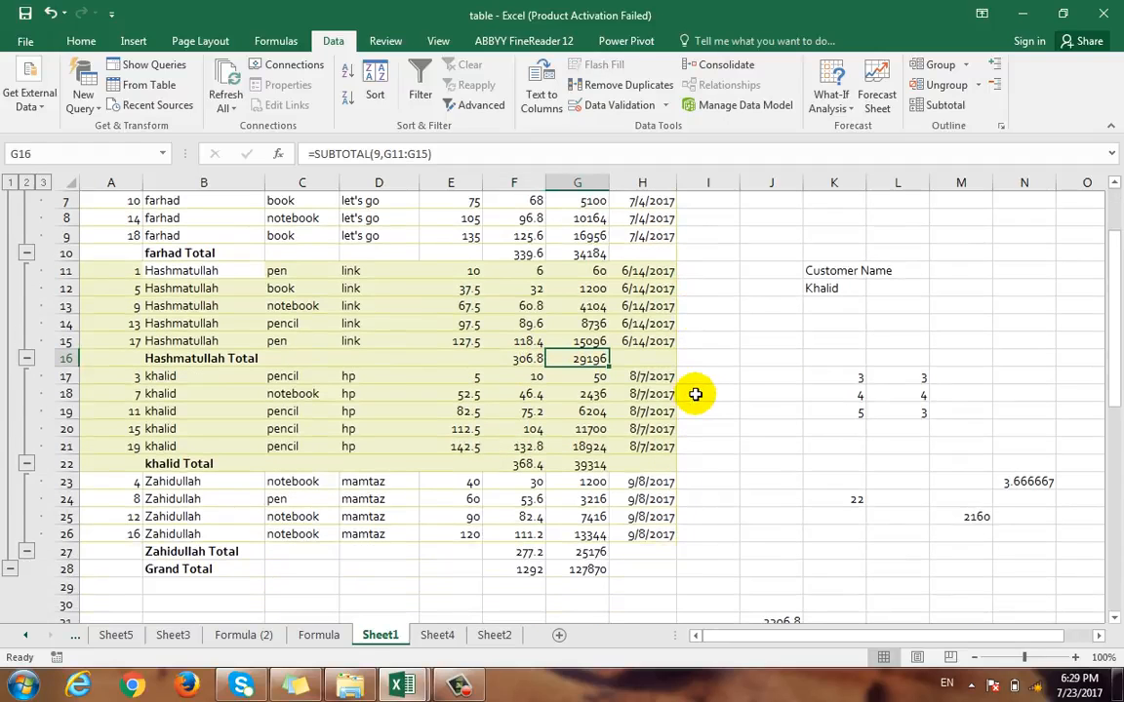
scroll(224, 502, "down", 1)
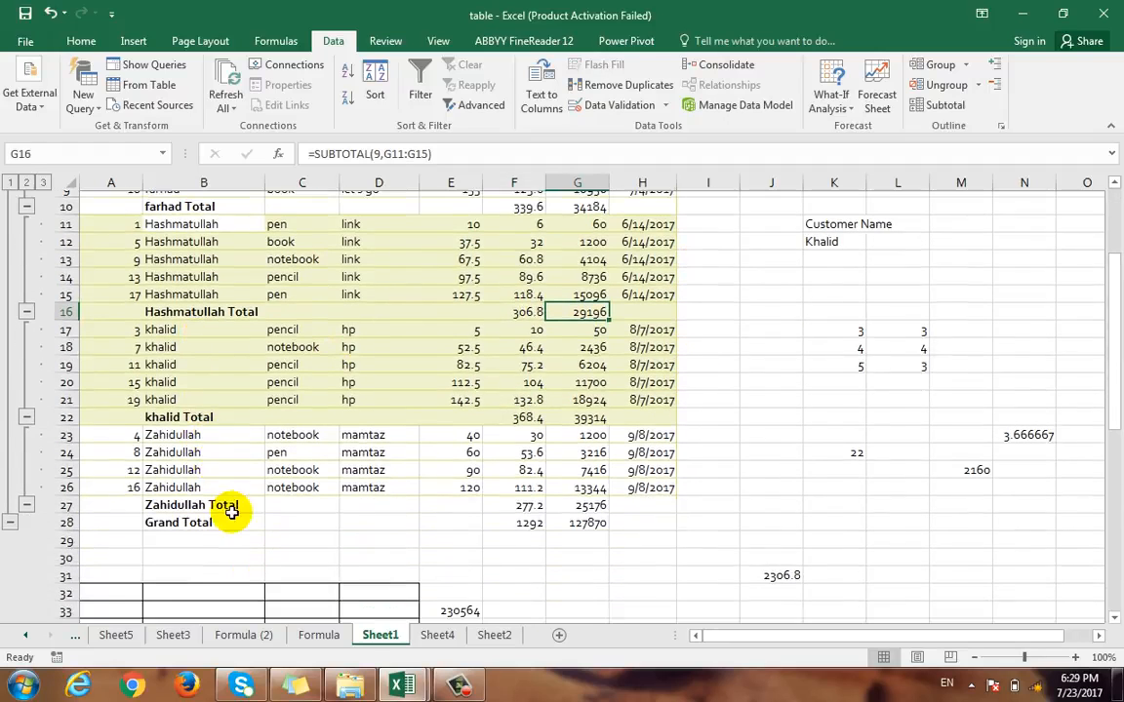
left_click(516, 519)
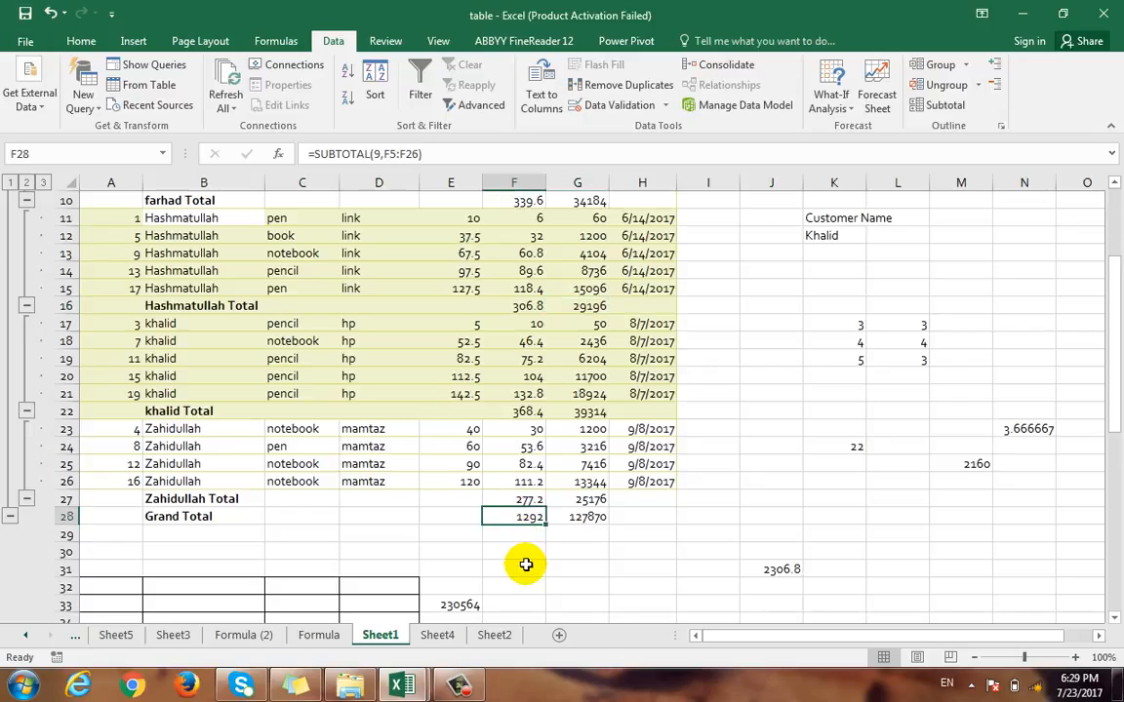
left_click(577, 518)
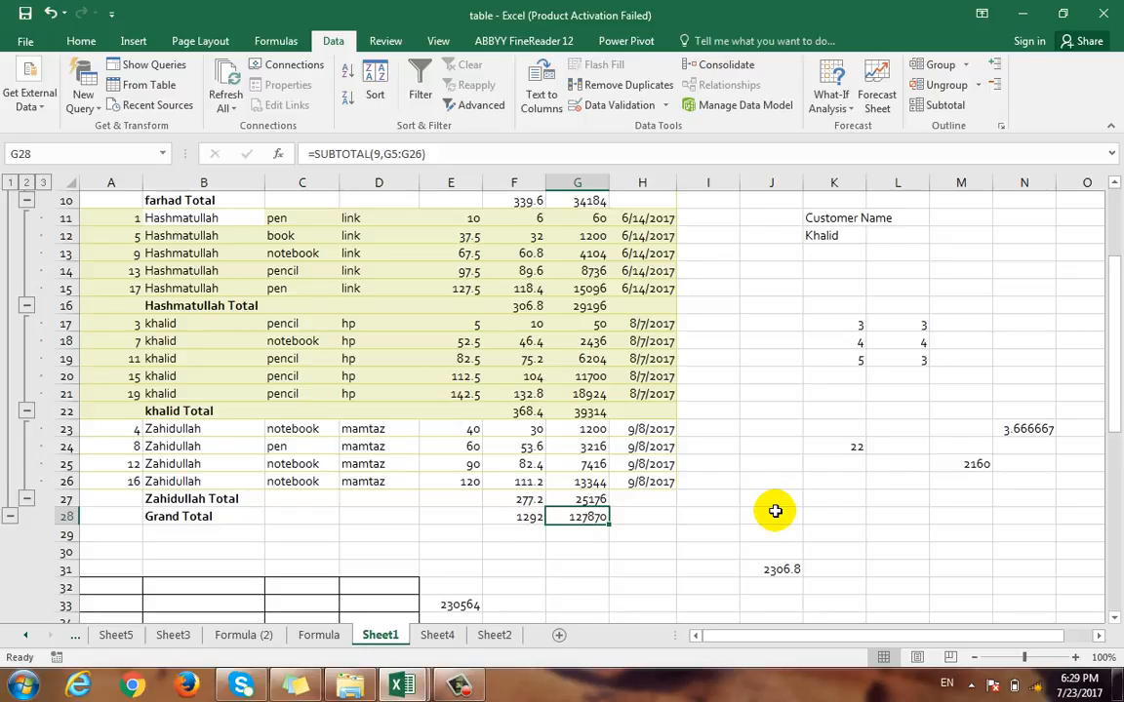
scroll(765, 469, "up", 2)
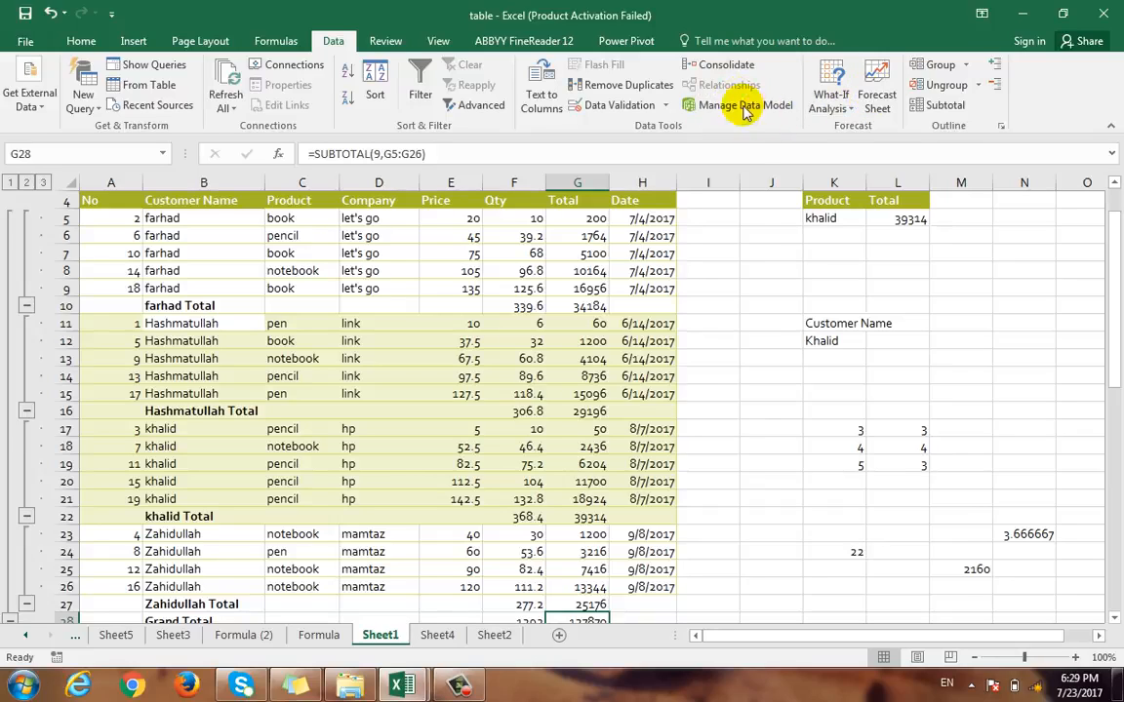
Step: Run a spelling check on the sheet, select the suggestion Toy for the Qty heading, and cancel without changing the word
left_click(390, 47)
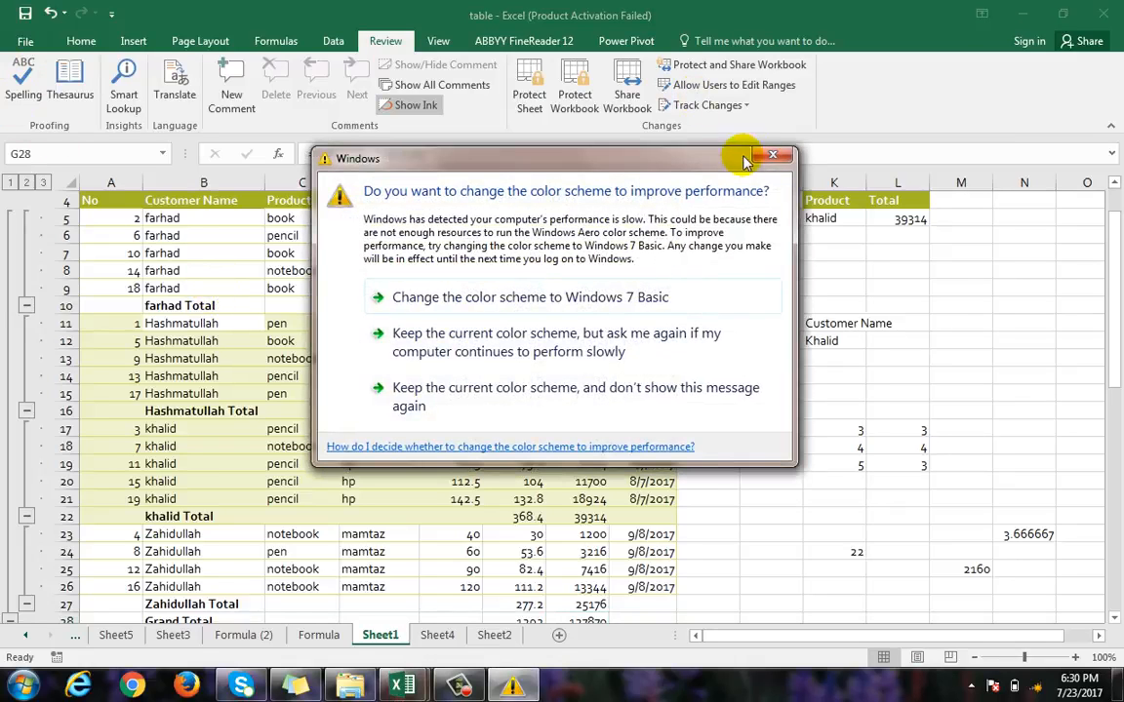
key("Escape")
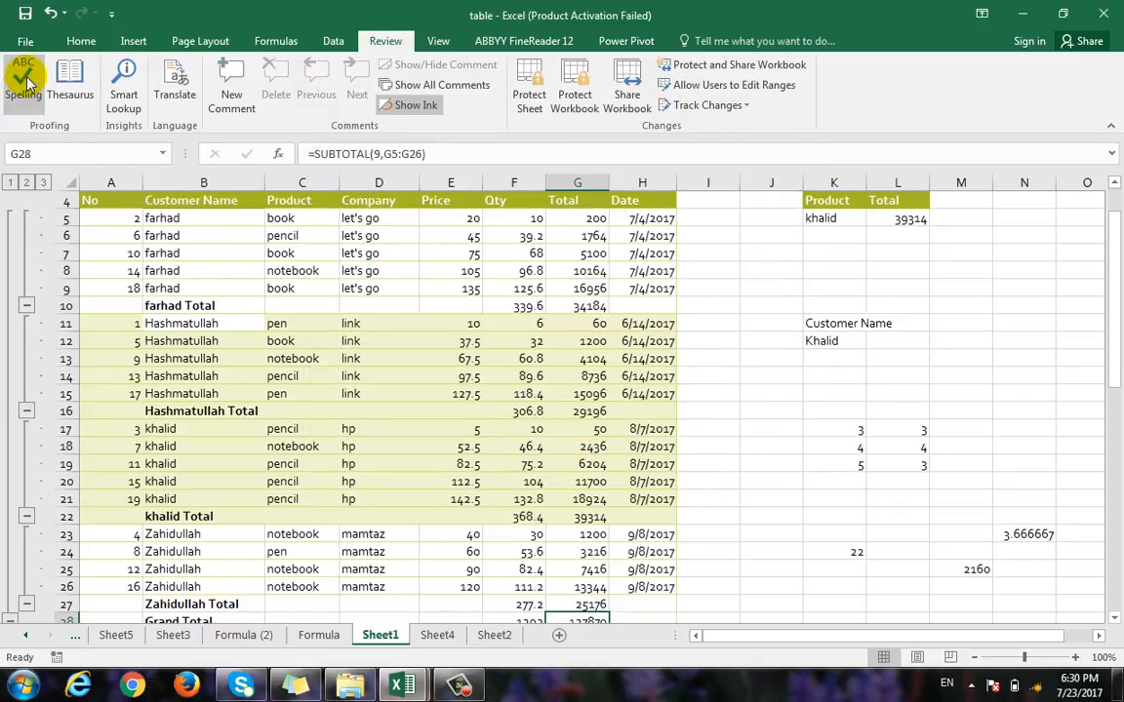
left_click(24, 84)
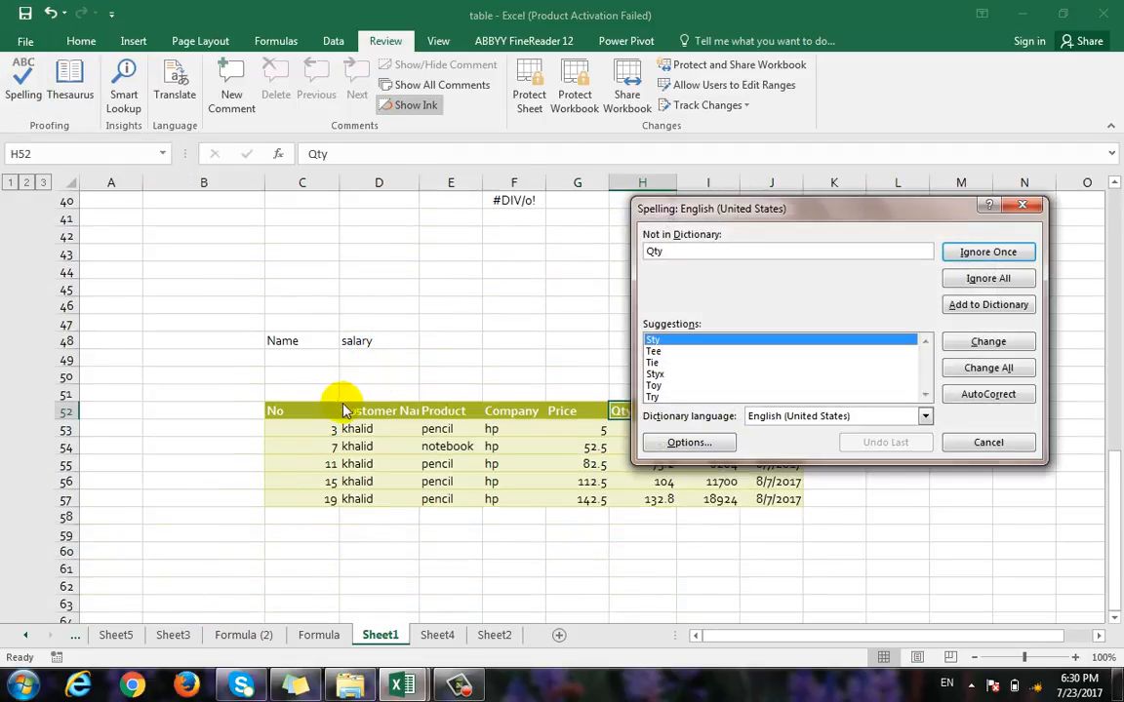
left_click_drag(761, 211, 796, 304)
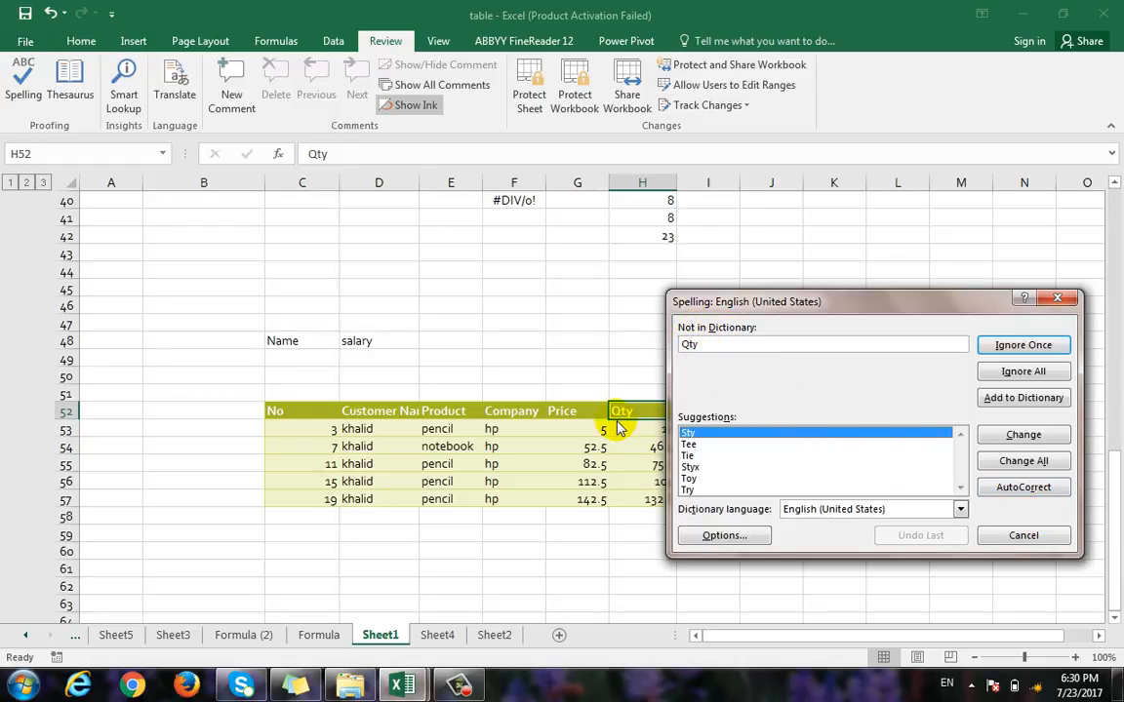
left_click(724, 479)
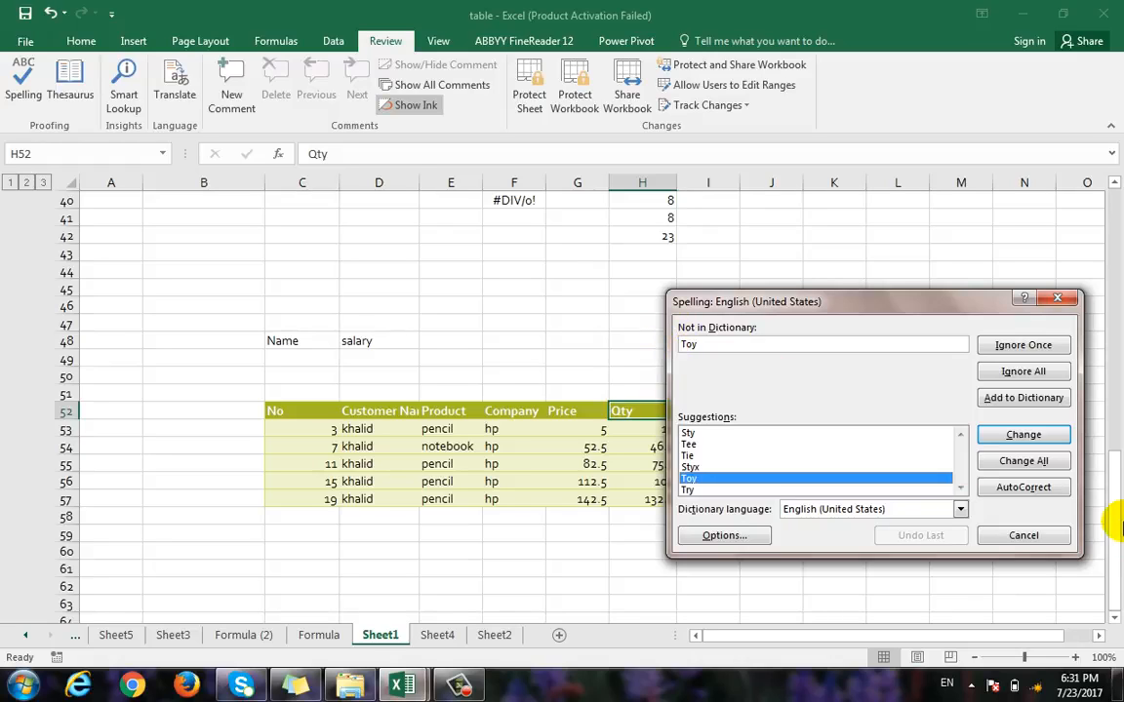
left_click(1020, 535)
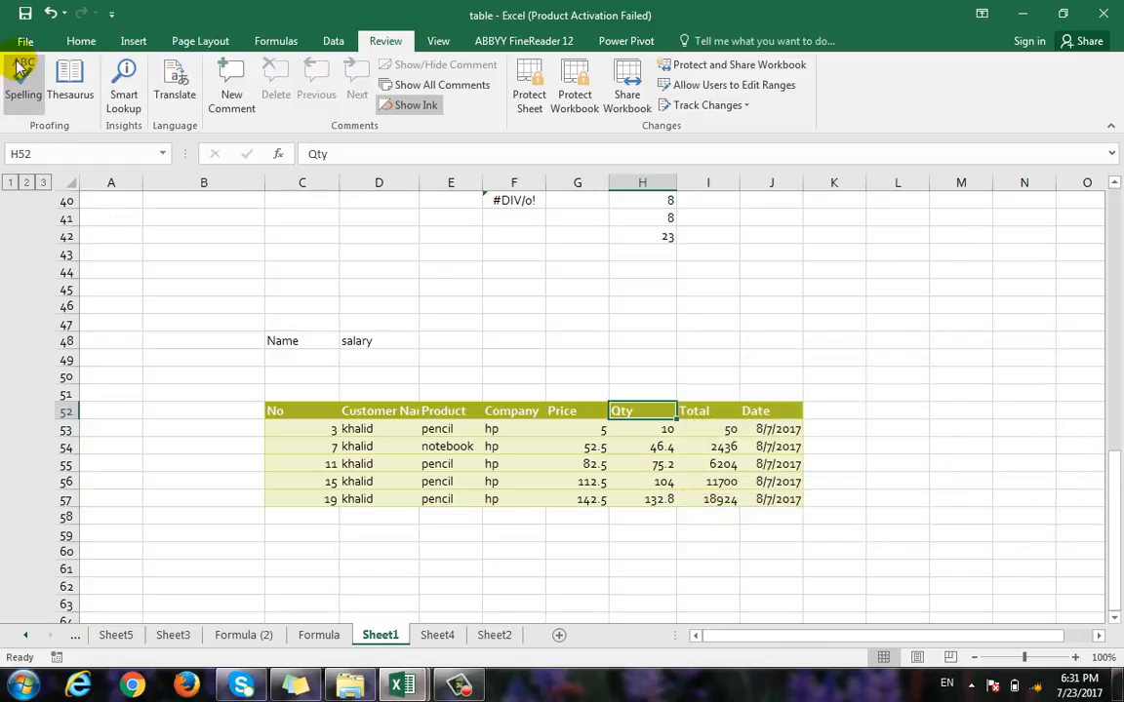
Step: Look up synonyms for the word "good" in the Thesaurus, review the list, and close it
left_click(89, 92)
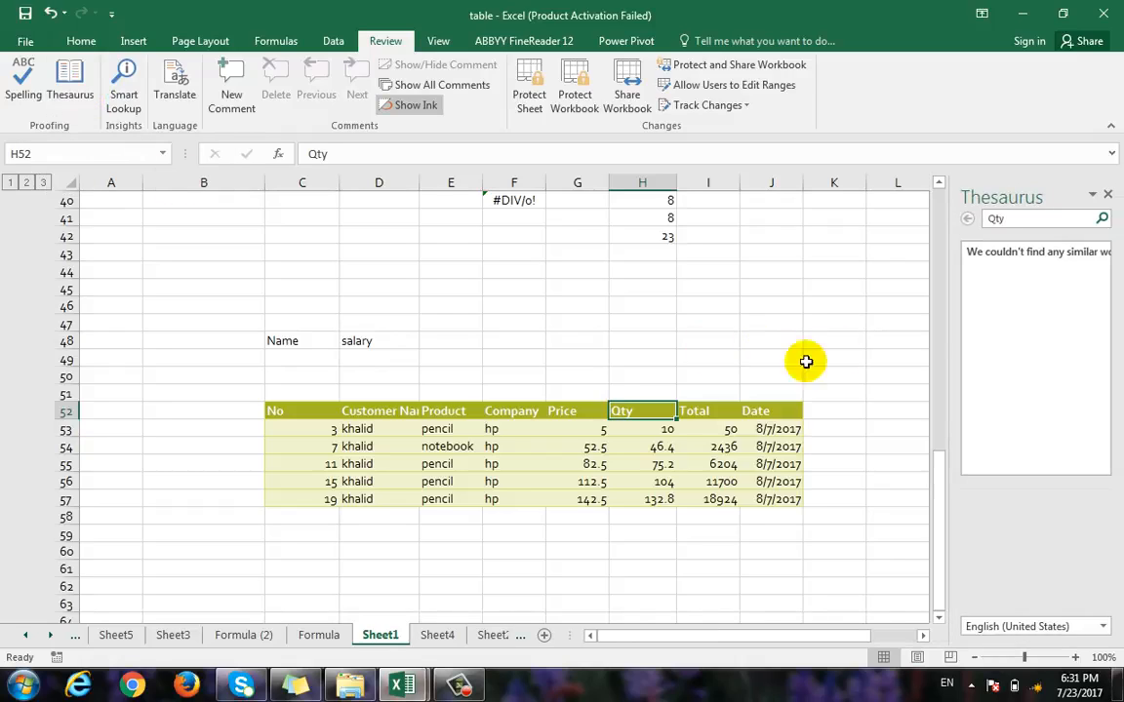
double_click(1015, 219)
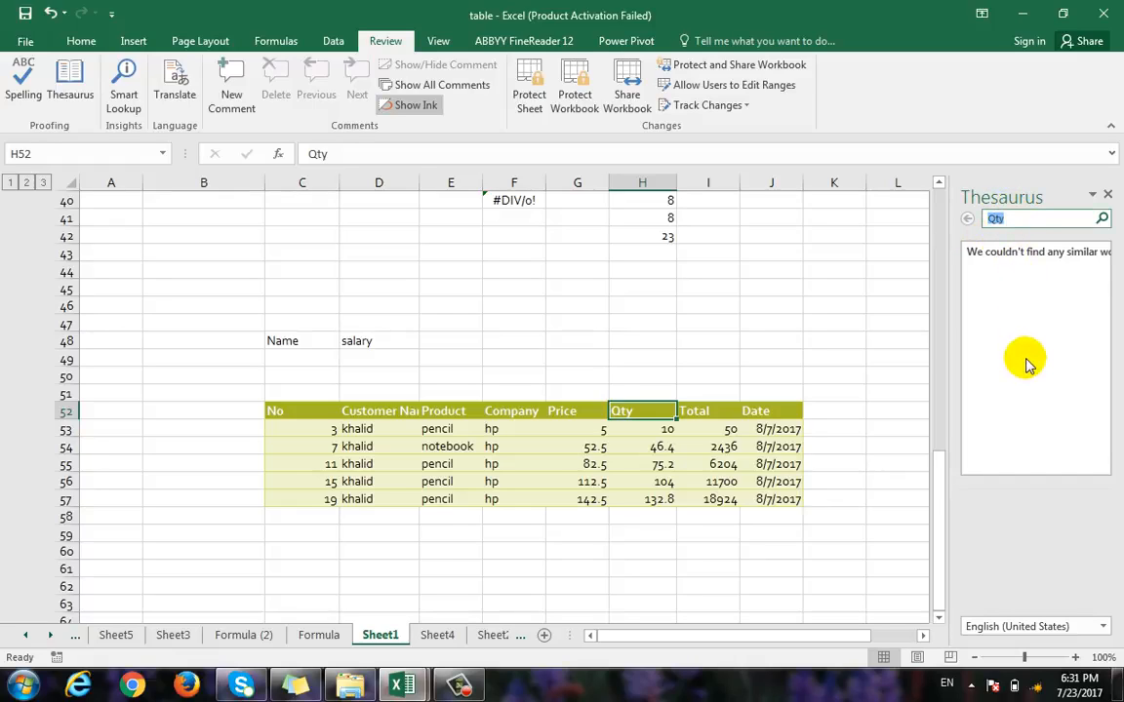
type("good")
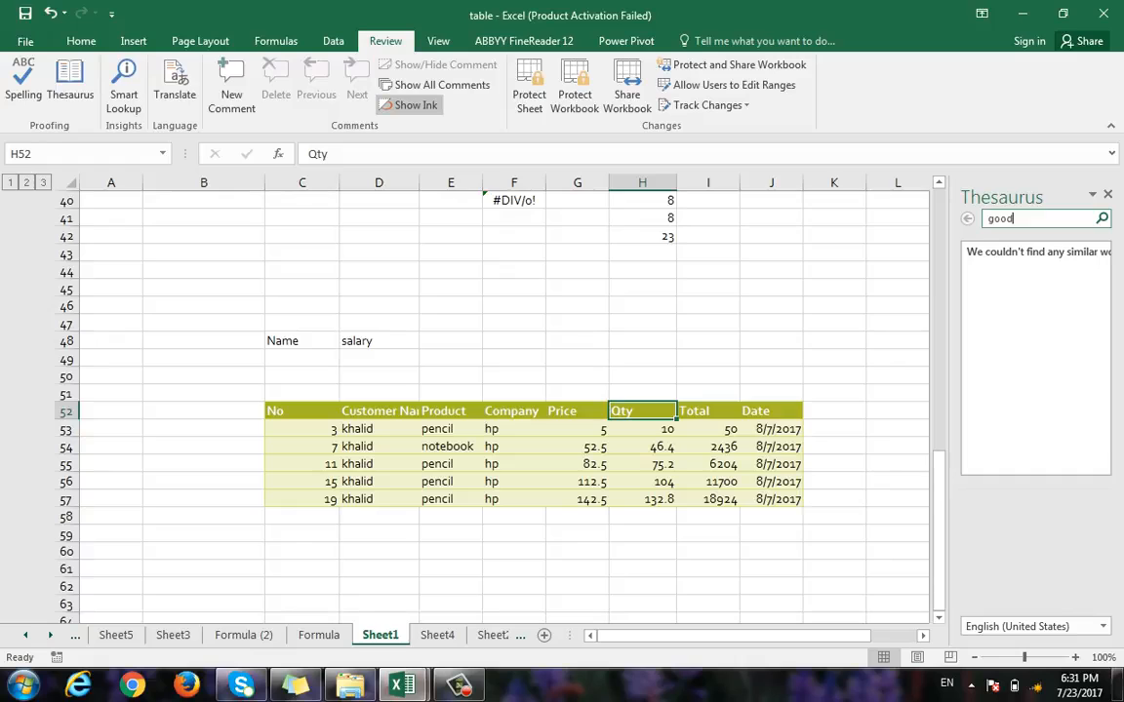
key("Return")
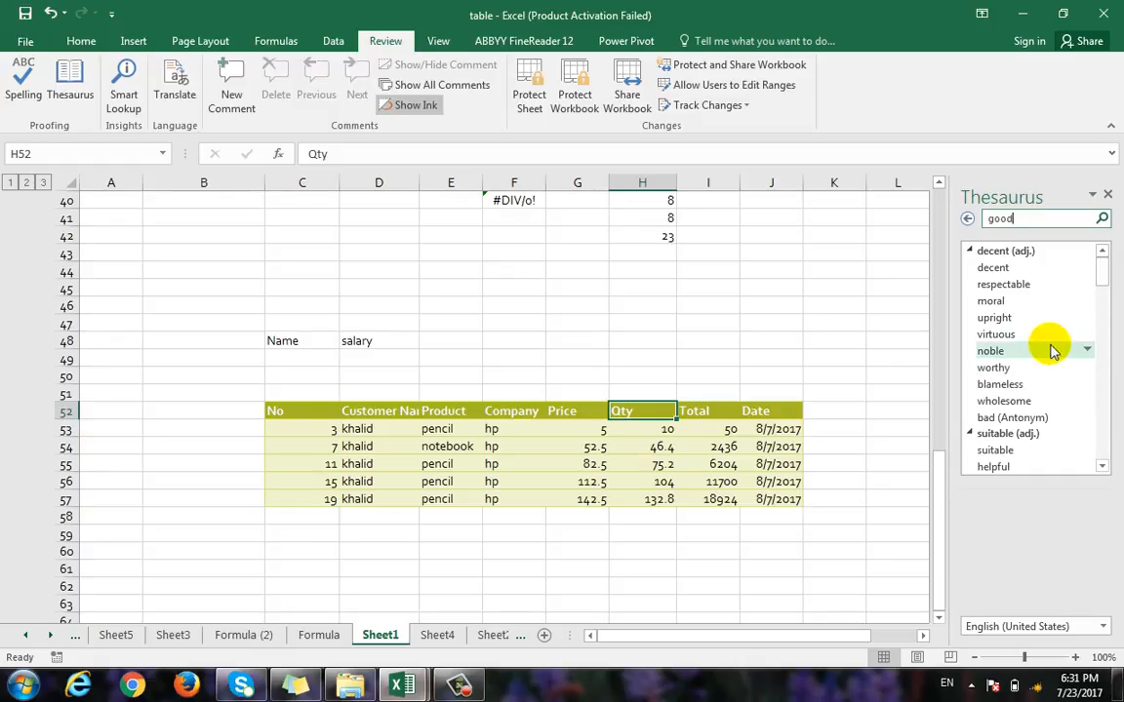
scroll(1036, 364, "down", 5)
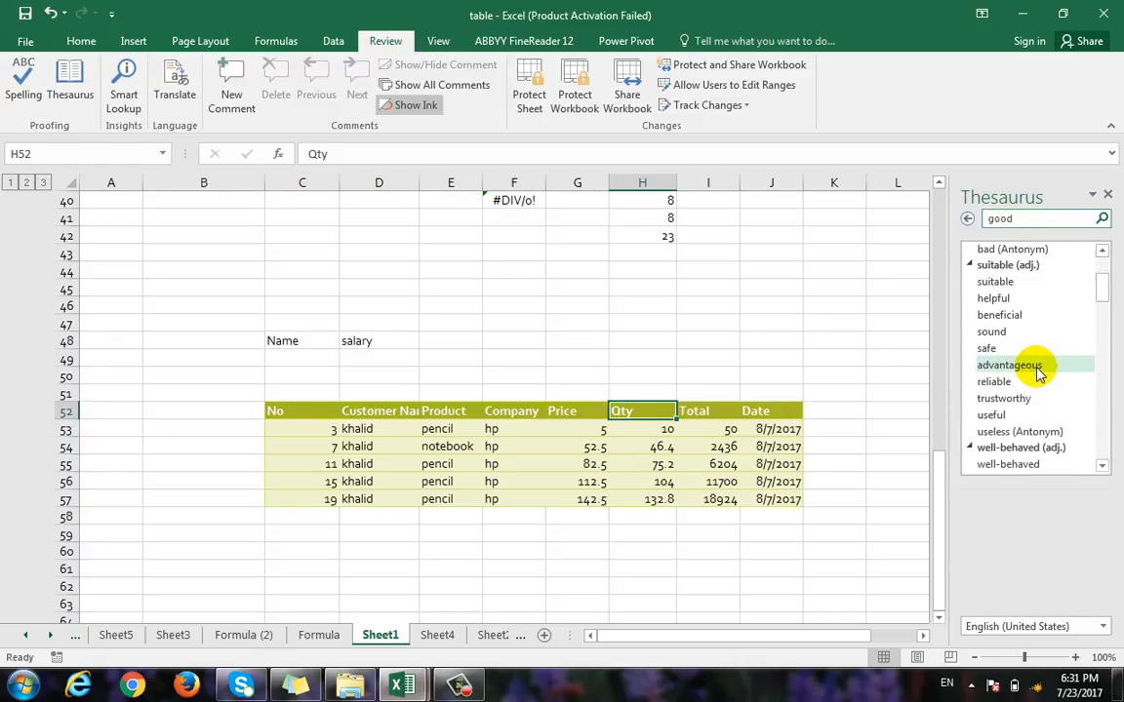
scroll(1037, 341, "up", 3)
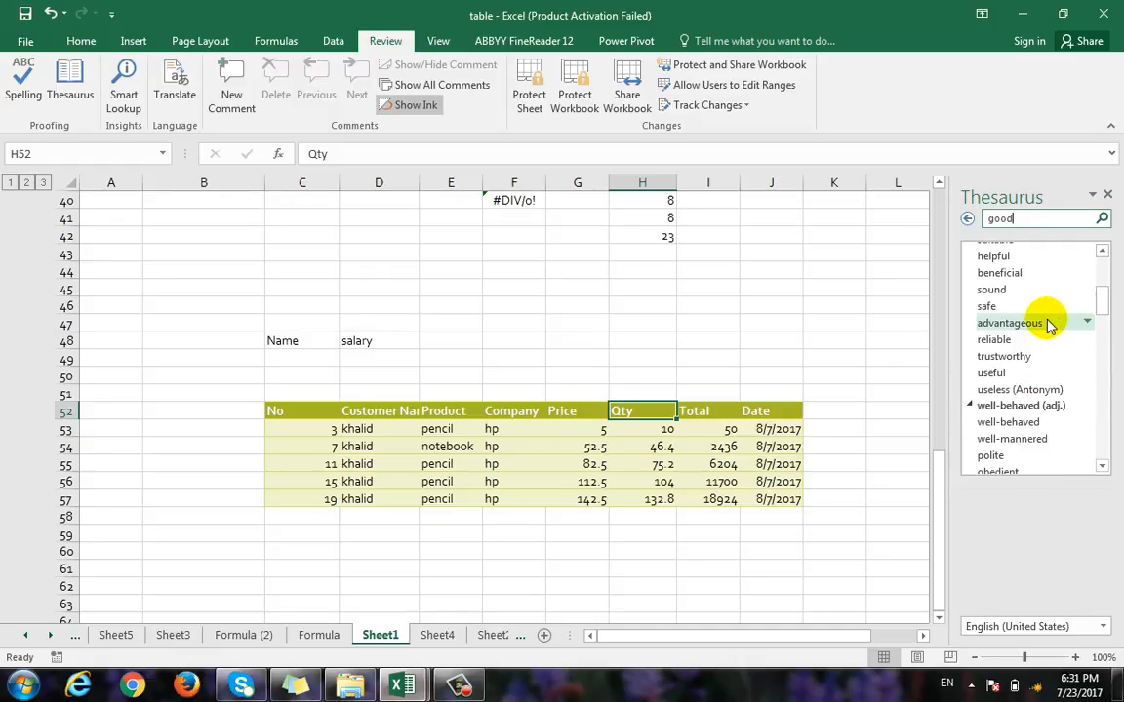
scroll(1039, 325, "up", 4)
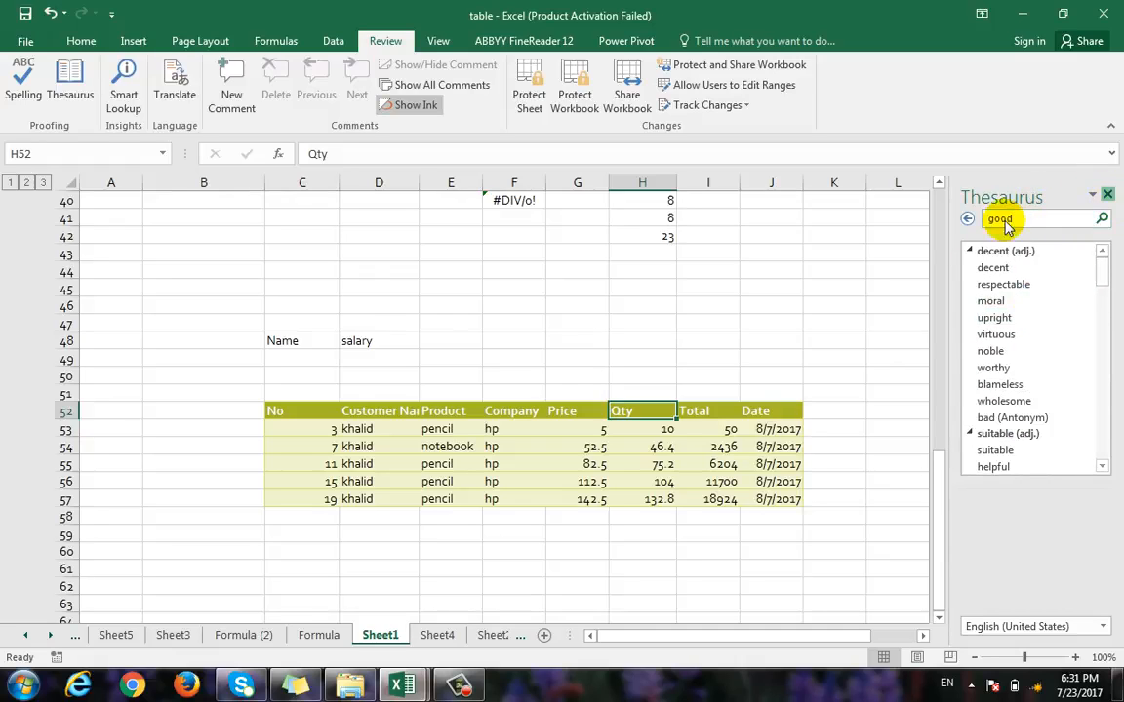
left_click(1108, 194)
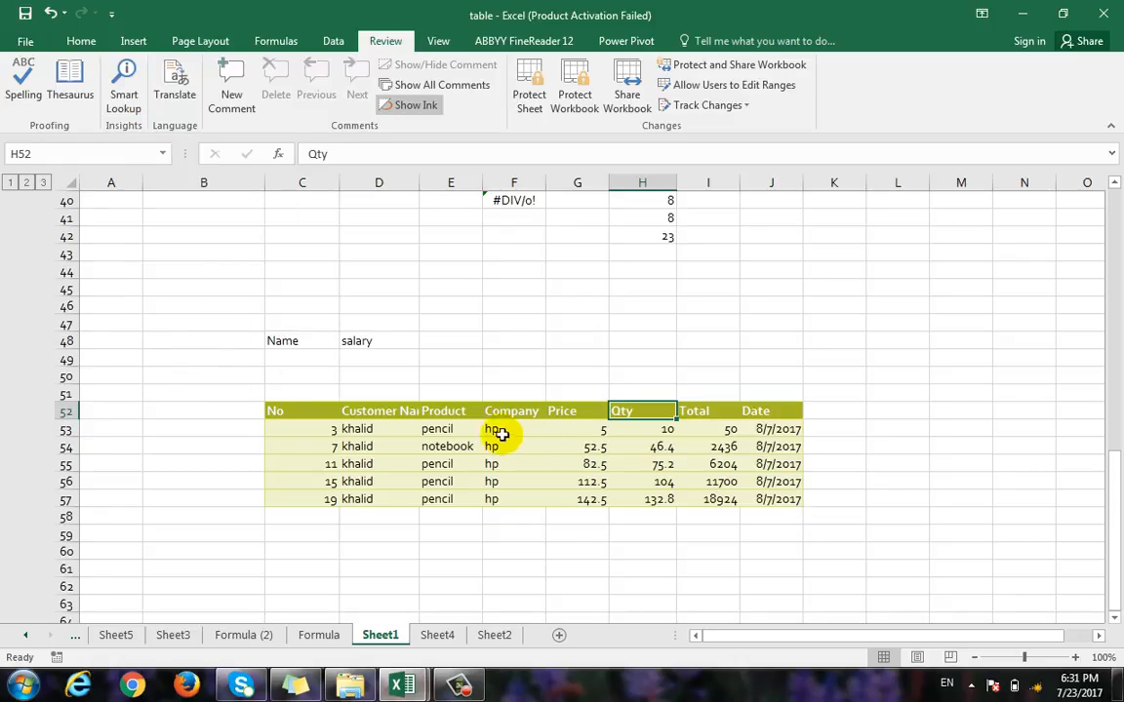
Step: Run a Smart Lookup on the Customer Name heading in cell D52
left_click(384, 413)
left_click(380, 434)
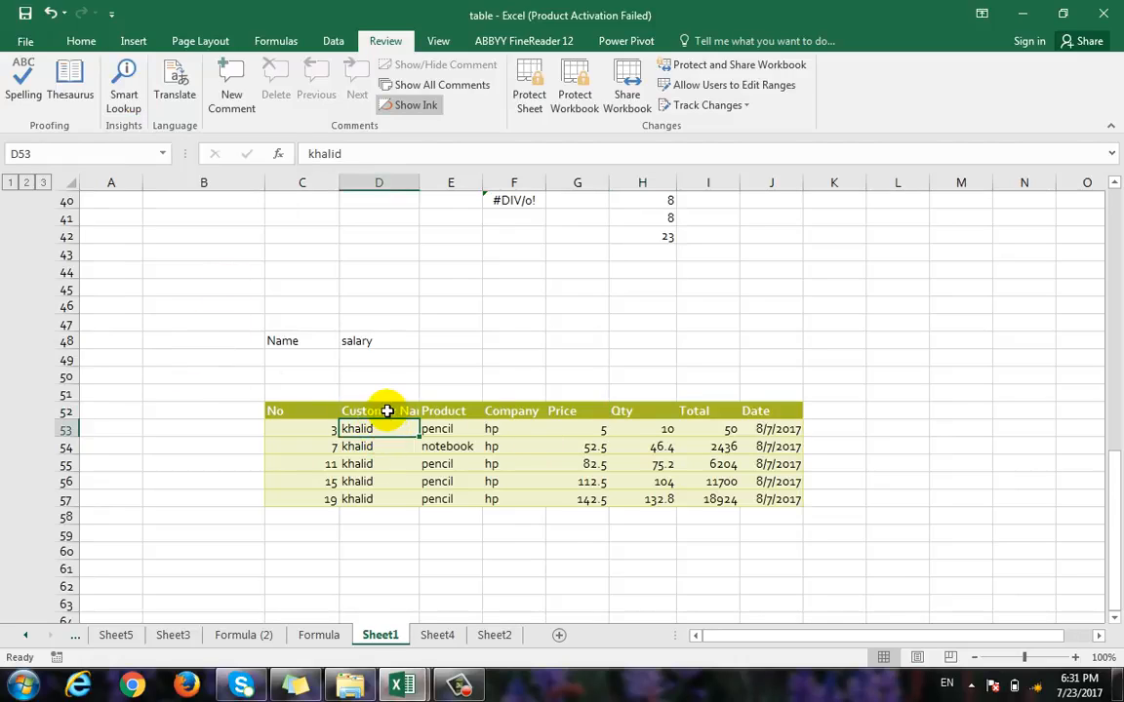
left_click(383, 411)
left_click(132, 106)
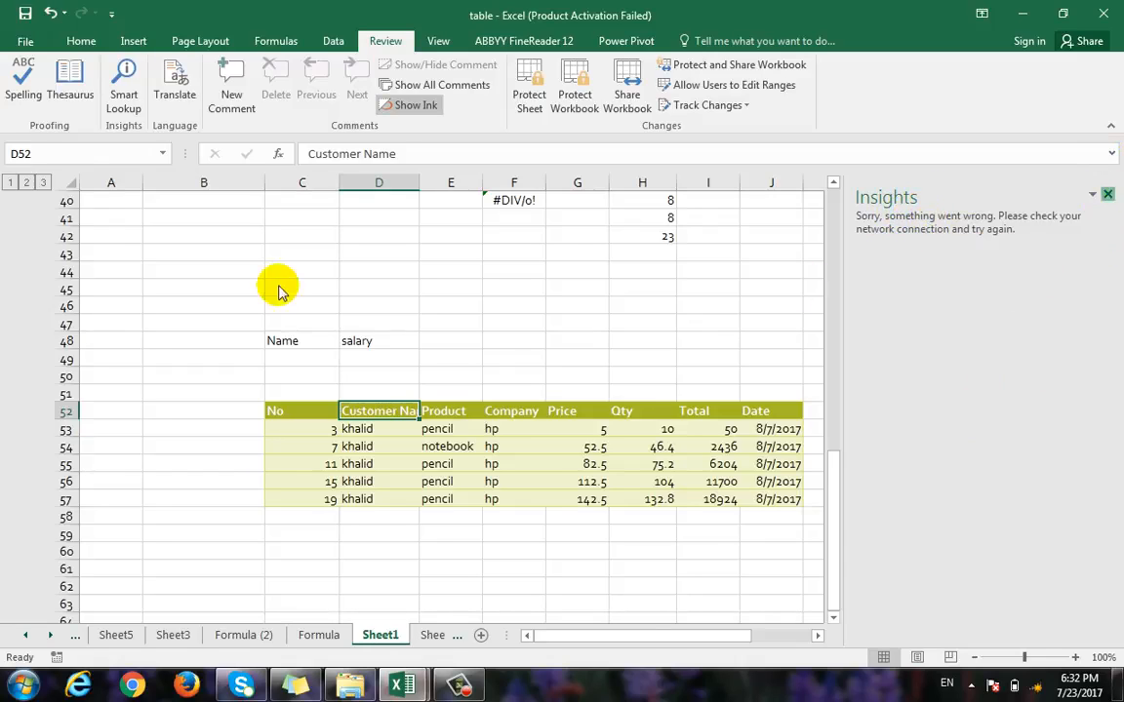
Step: Look up a translation of the Customer Name heading from English (United States) to French (France), review the options, and close the research results
left_click(191, 97)
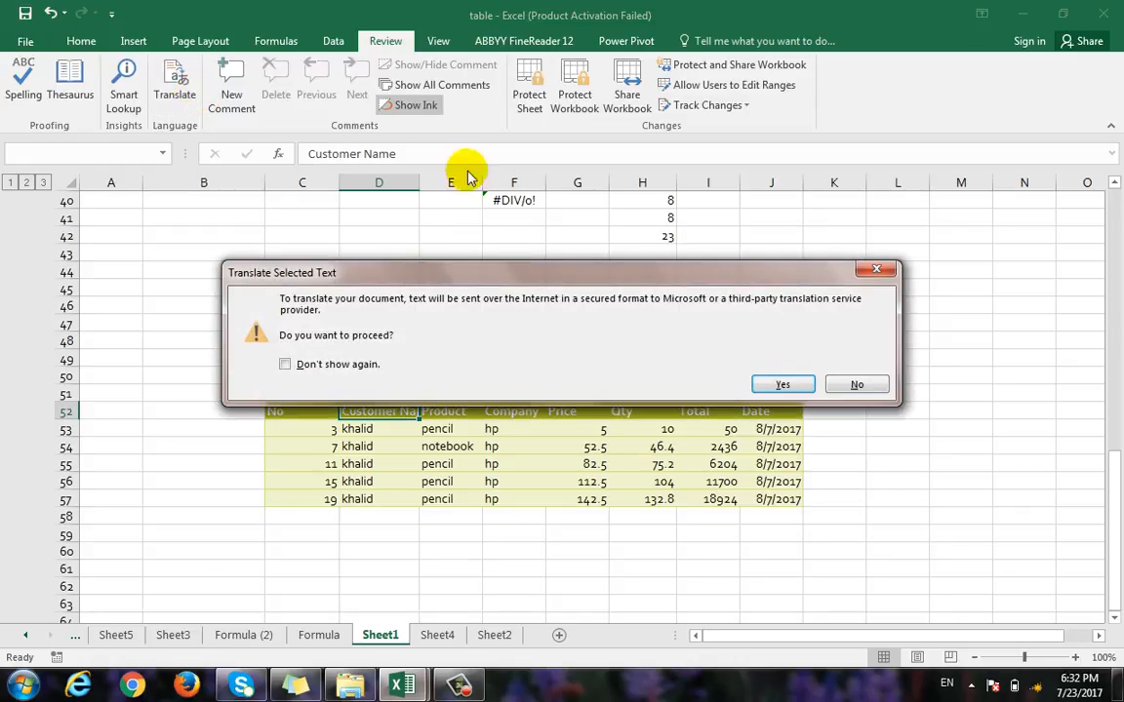
left_click(859, 384)
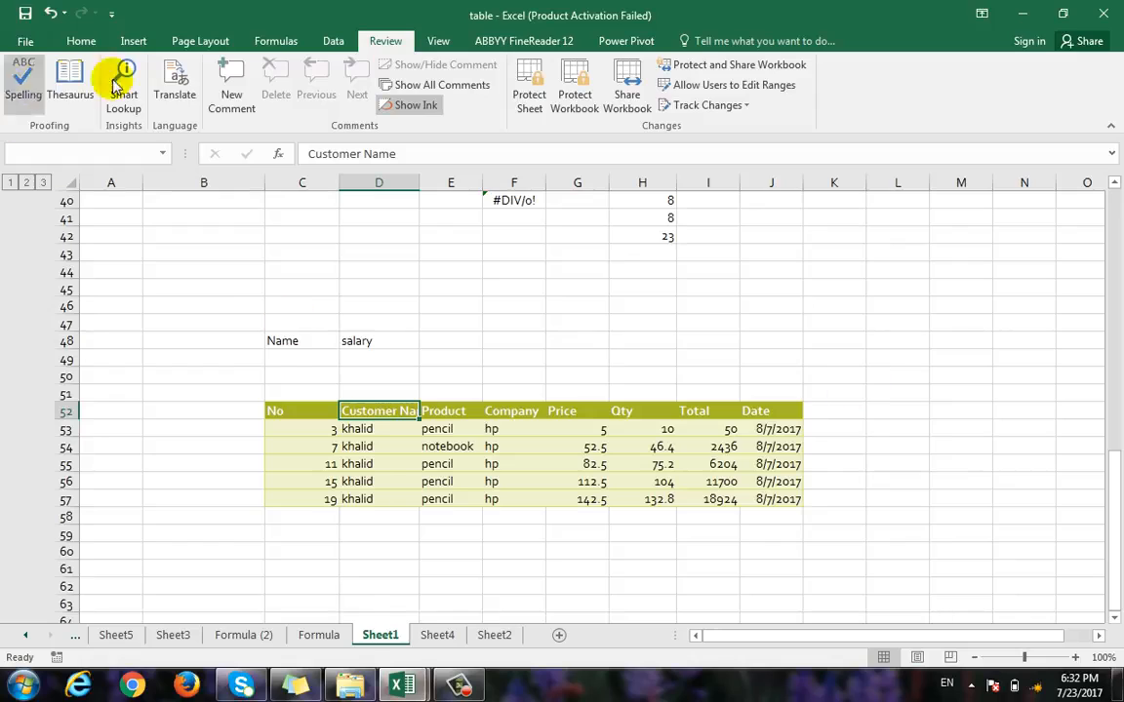
left_click(173, 97)
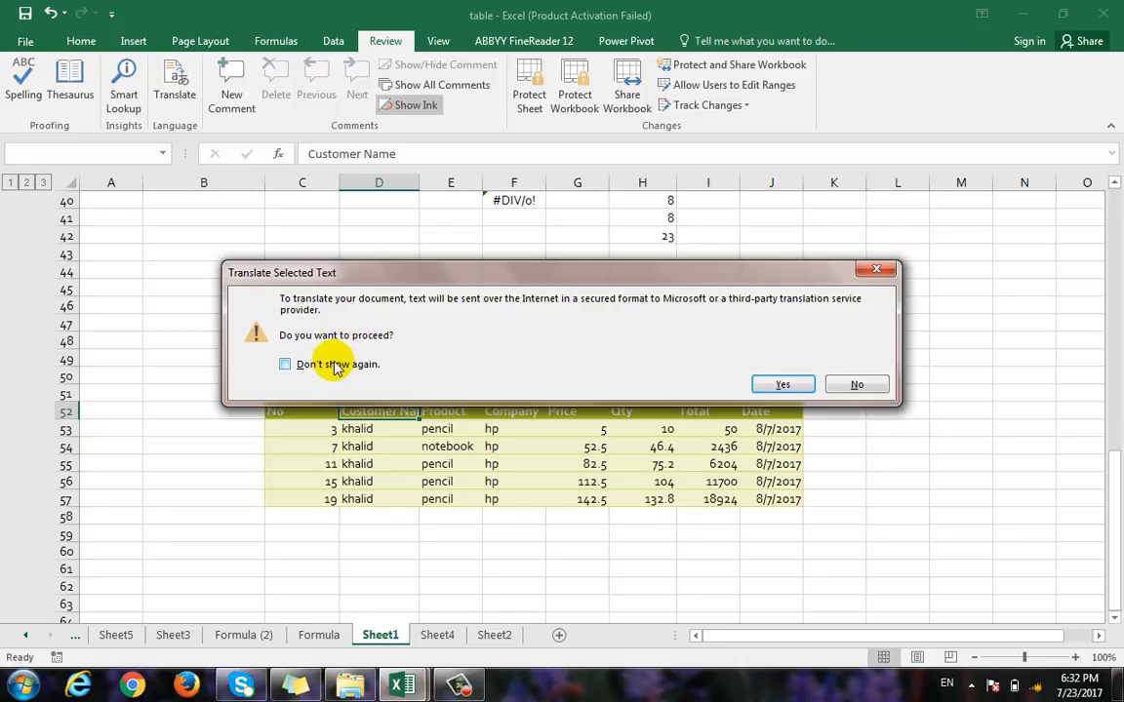
left_click(785, 385)
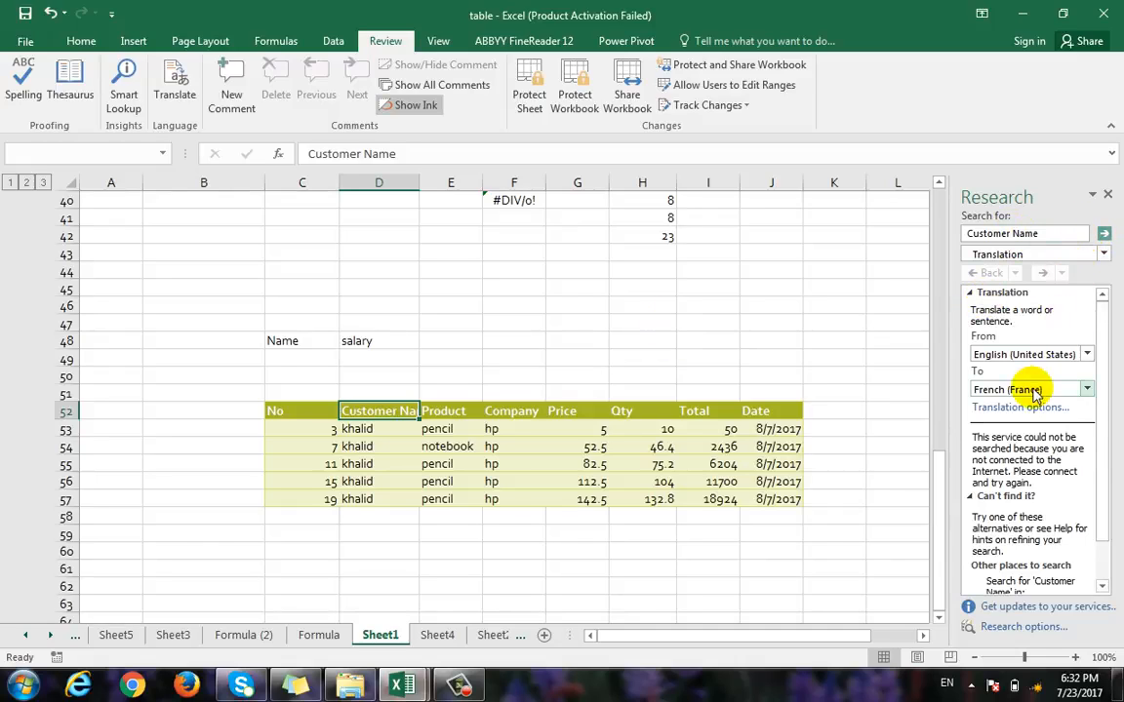
left_click_drag(1107, 426, 1109, 492)
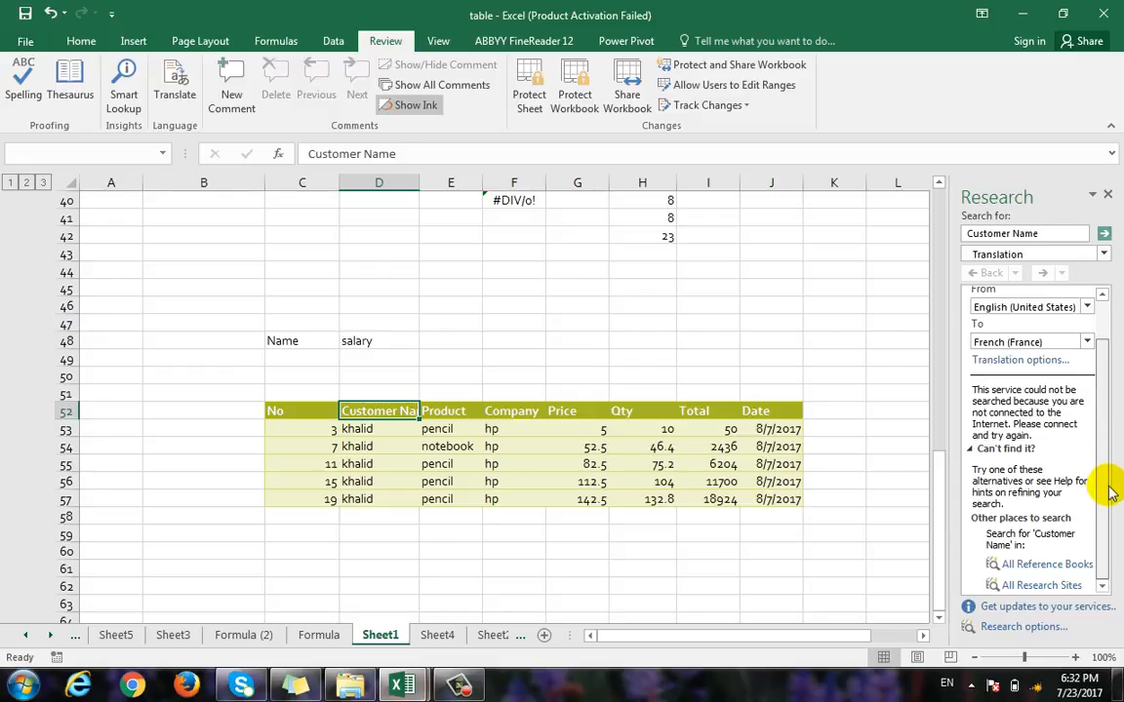
left_click(1107, 194)
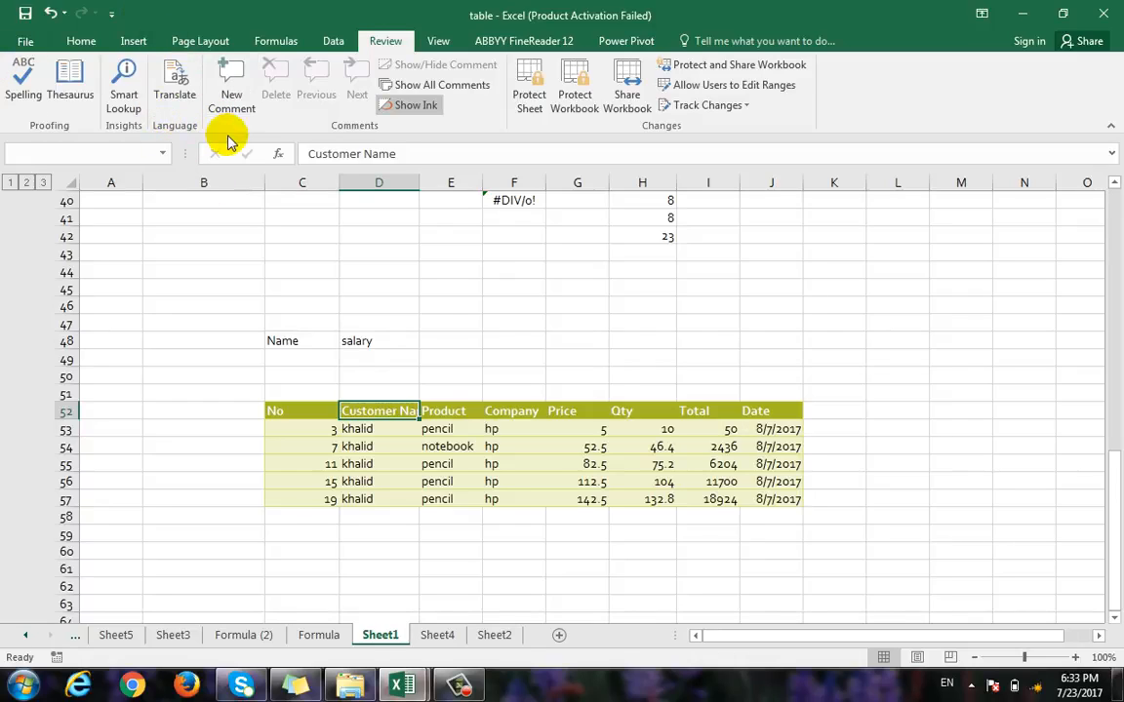
left_click(256, 272)
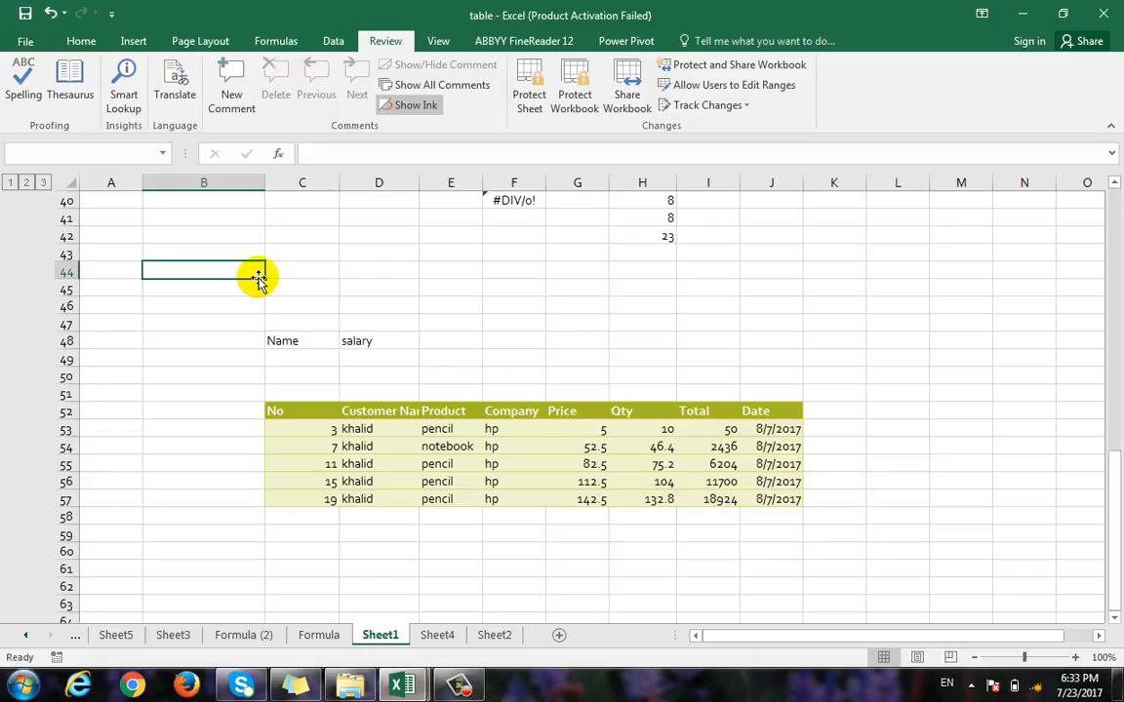
left_click(260, 303)
scroll(303, 296, "up", 3)
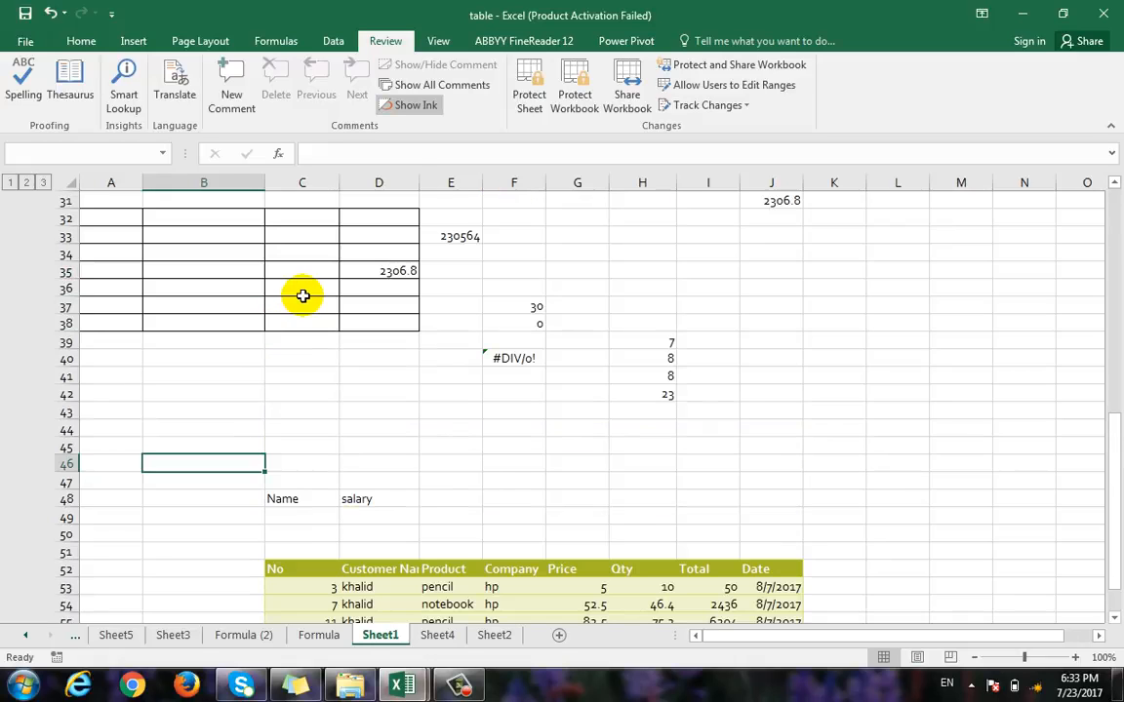
Step: Insert a comment on the customer cell D57 asking to please add that customer's "Febuary report also"
scroll(302, 295, "down", 2)
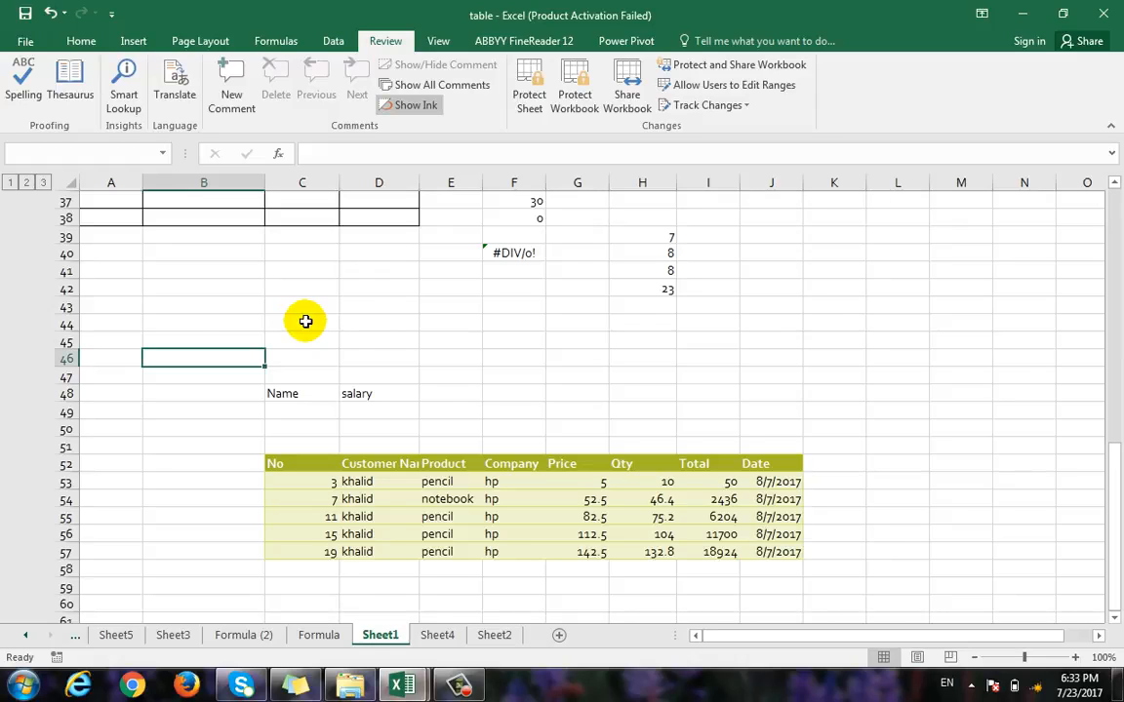
scroll(853, 427, "down", 1)
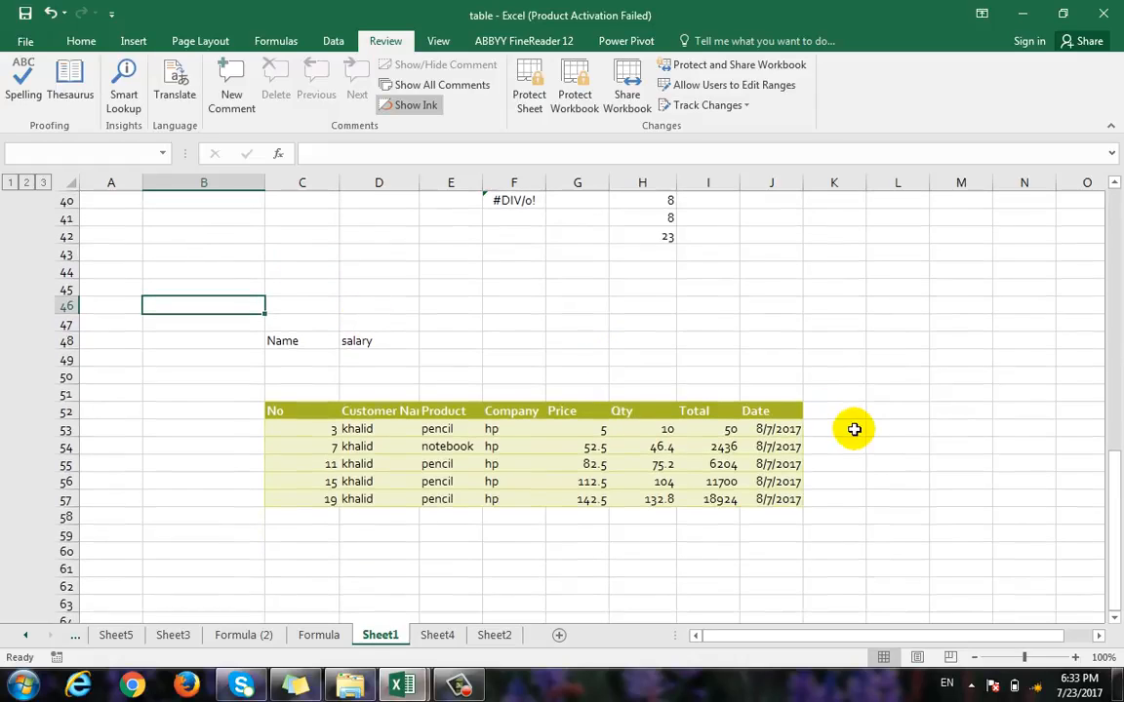
left_click(771, 428)
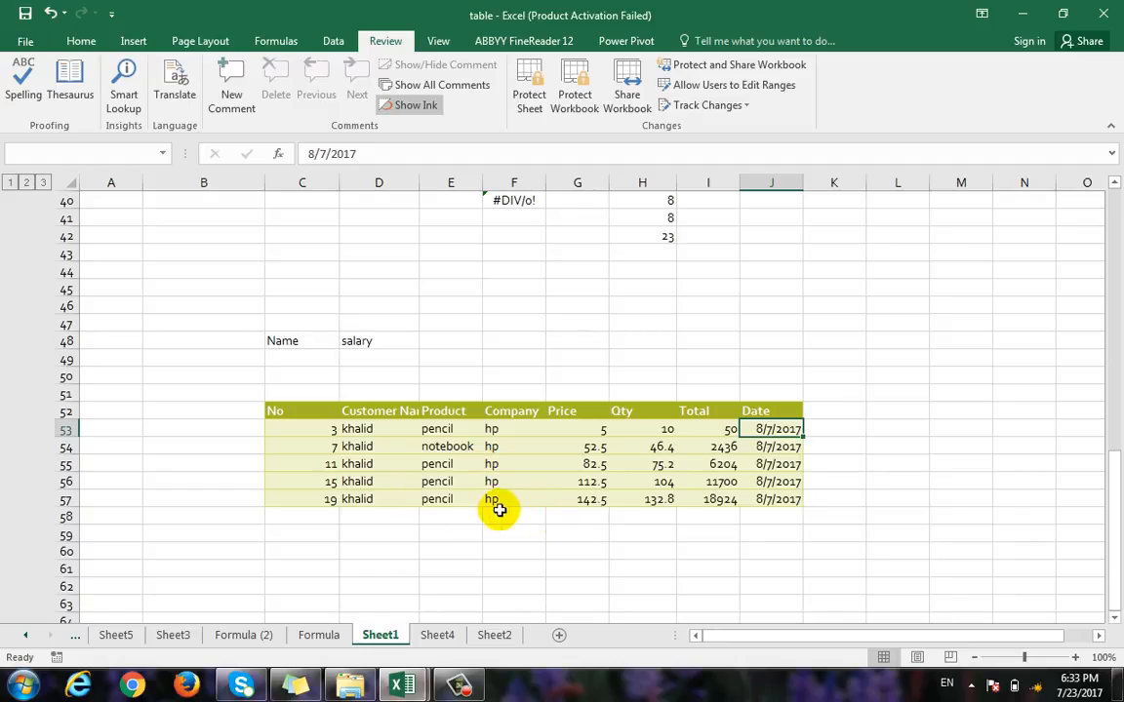
left_click(389, 515)
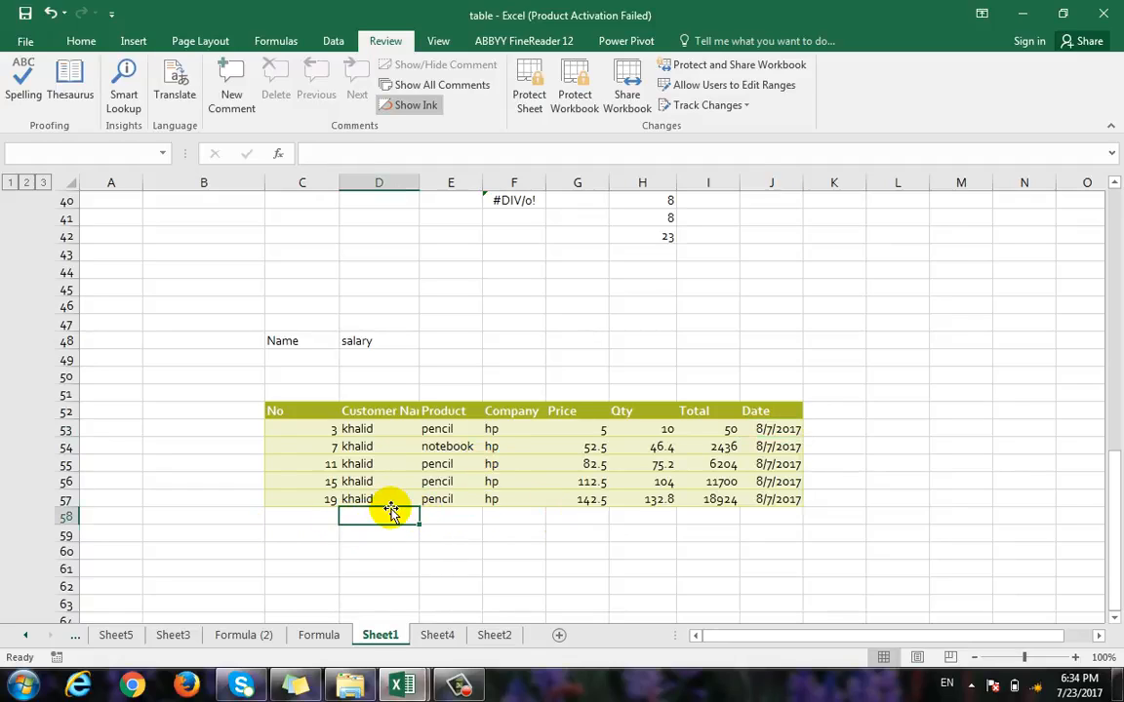
left_click(389, 498)
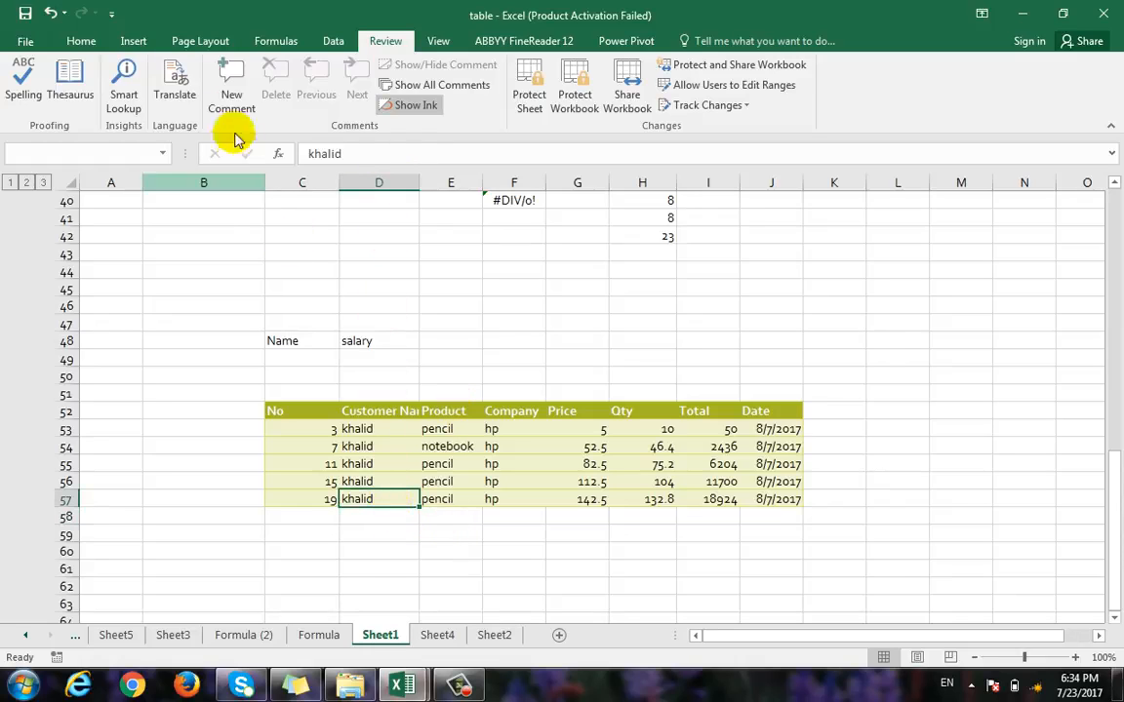
left_click(231, 88)
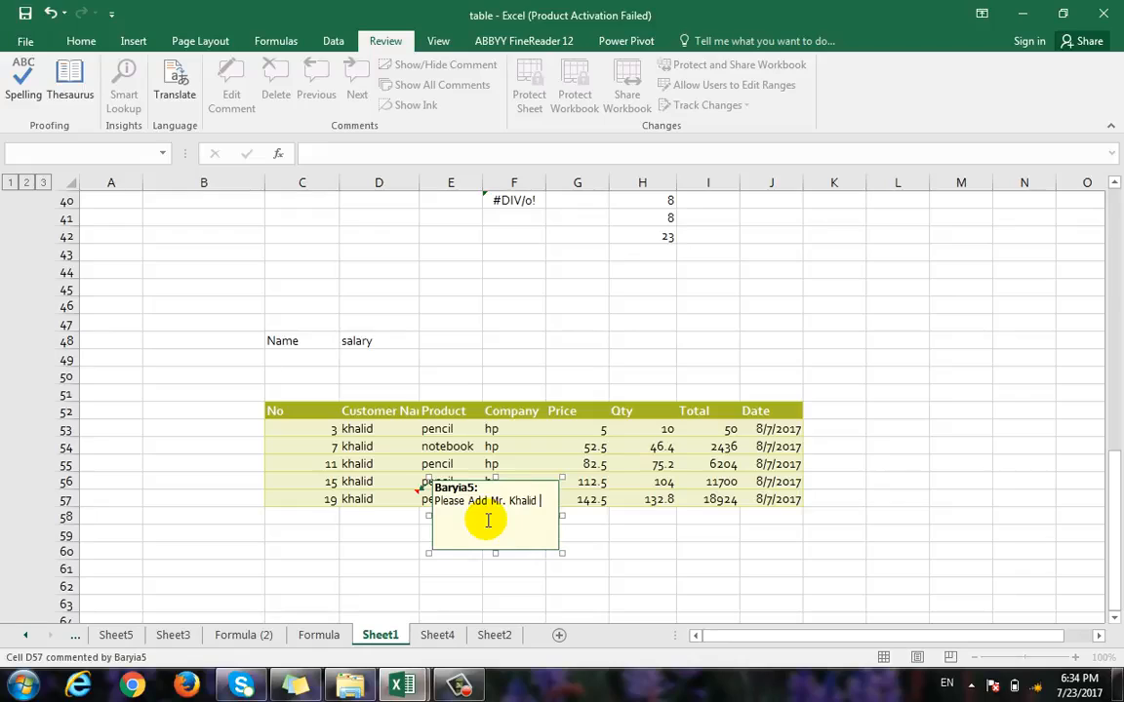
type("ebuary report also")
left_click(555, 375)
left_click(780, 448)
left_click(653, 467)
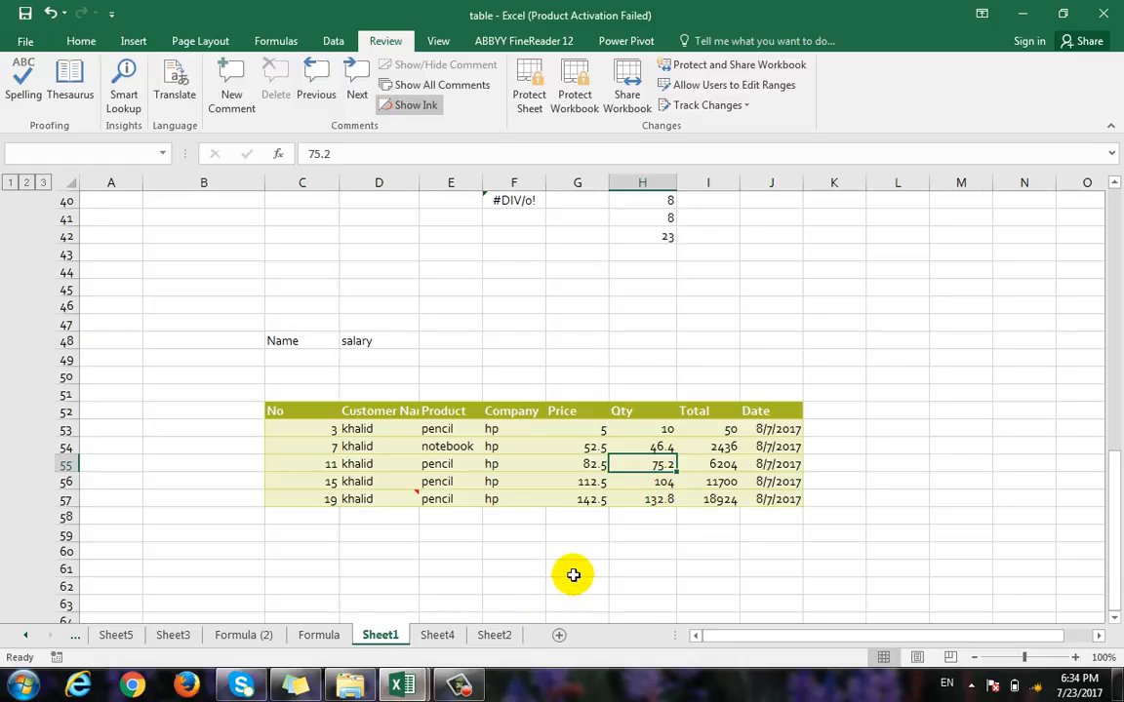
left_click(405, 490)
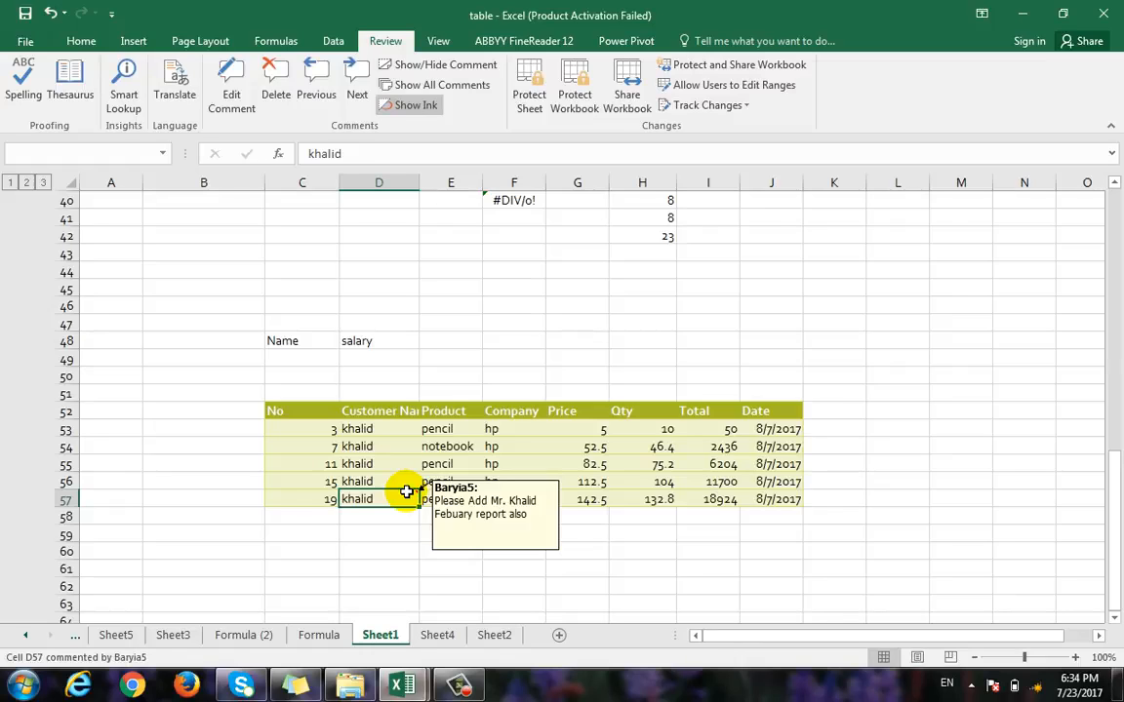
Step: Insert blank comments on the customer cells D53 and D55
left_click(364, 431)
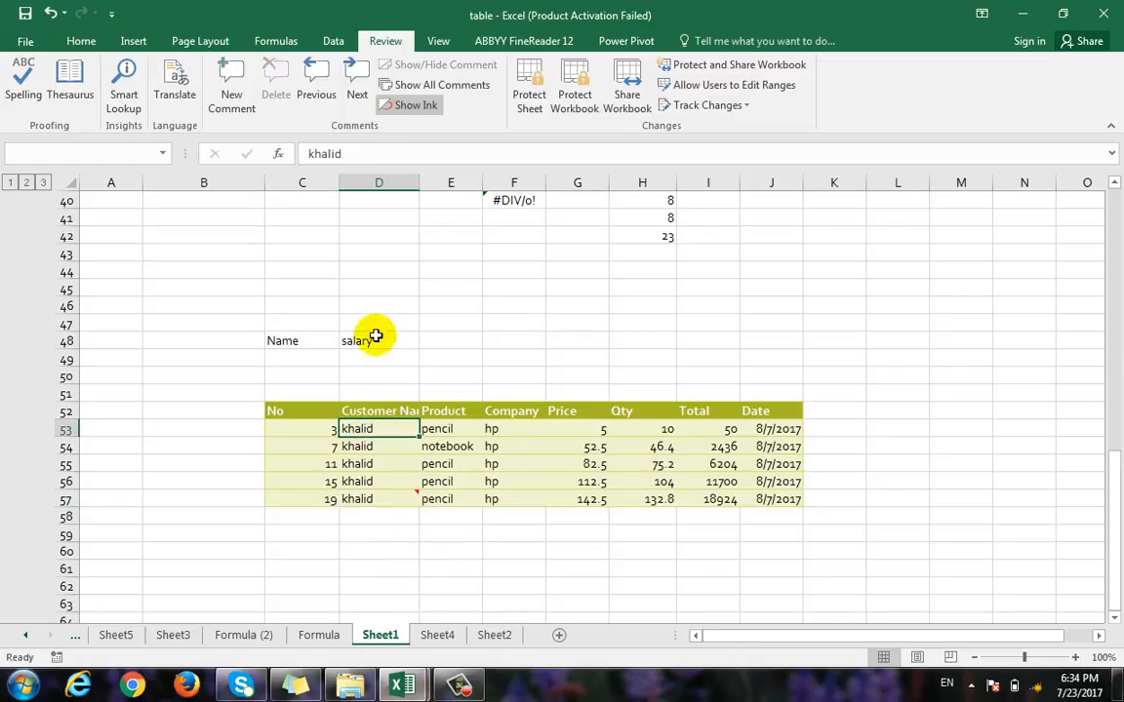
left_click(258, 112)
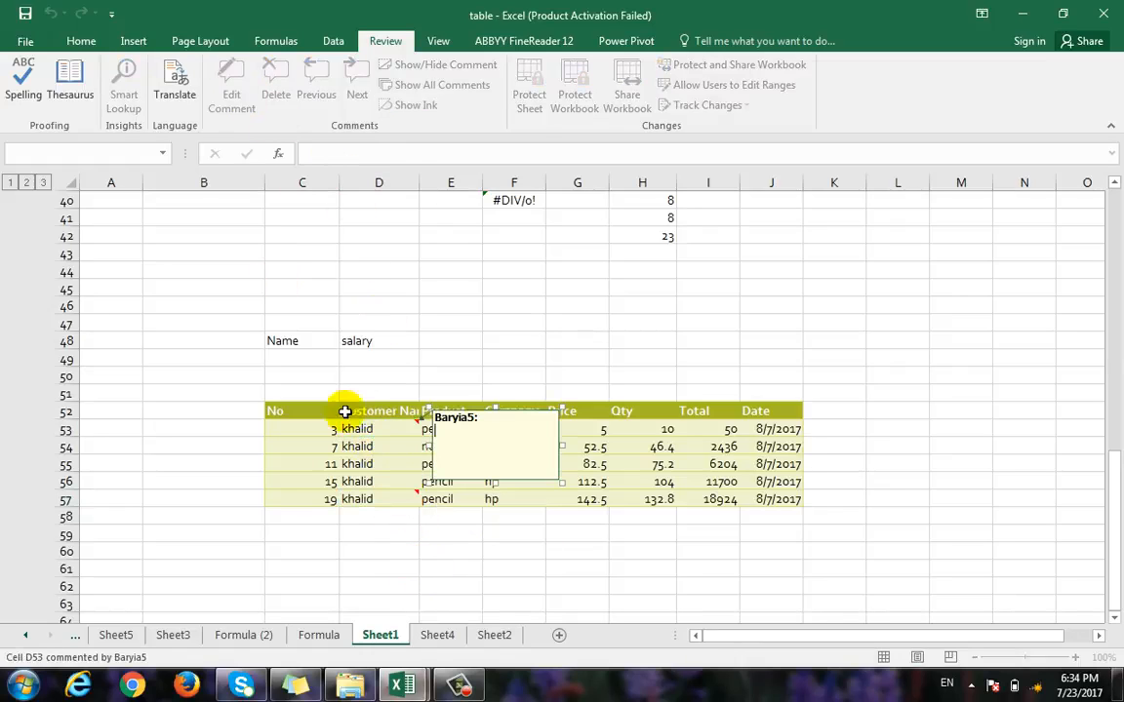
left_click(388, 458)
left_click(233, 88)
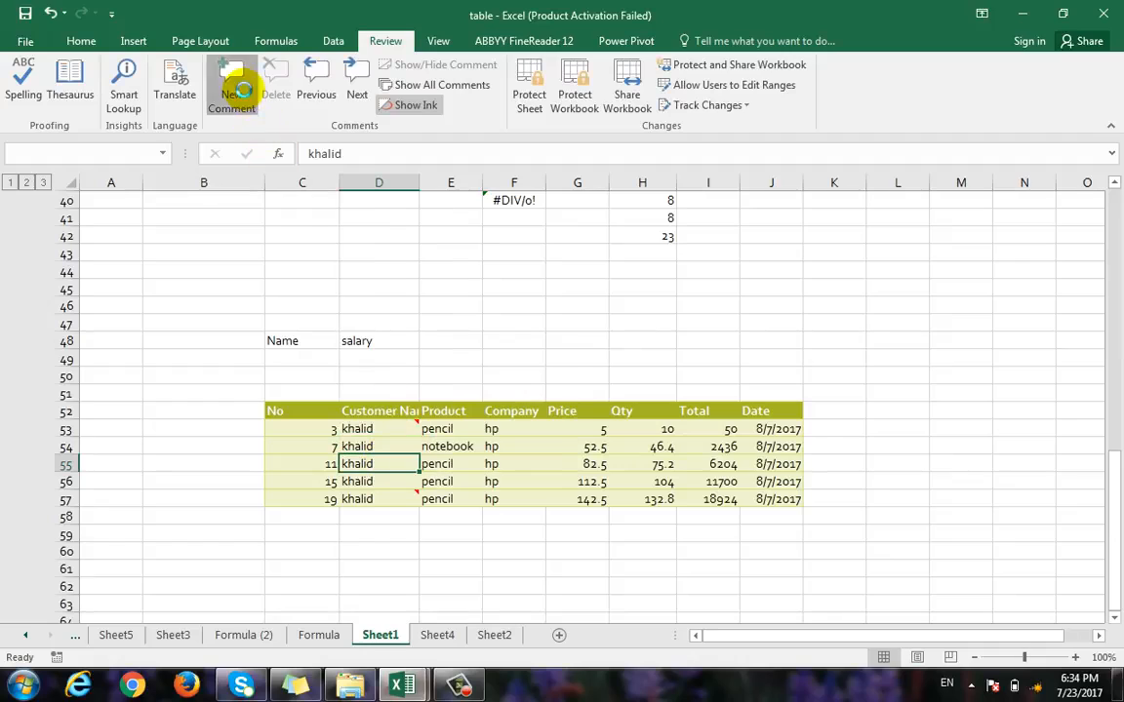
left_click(380, 496)
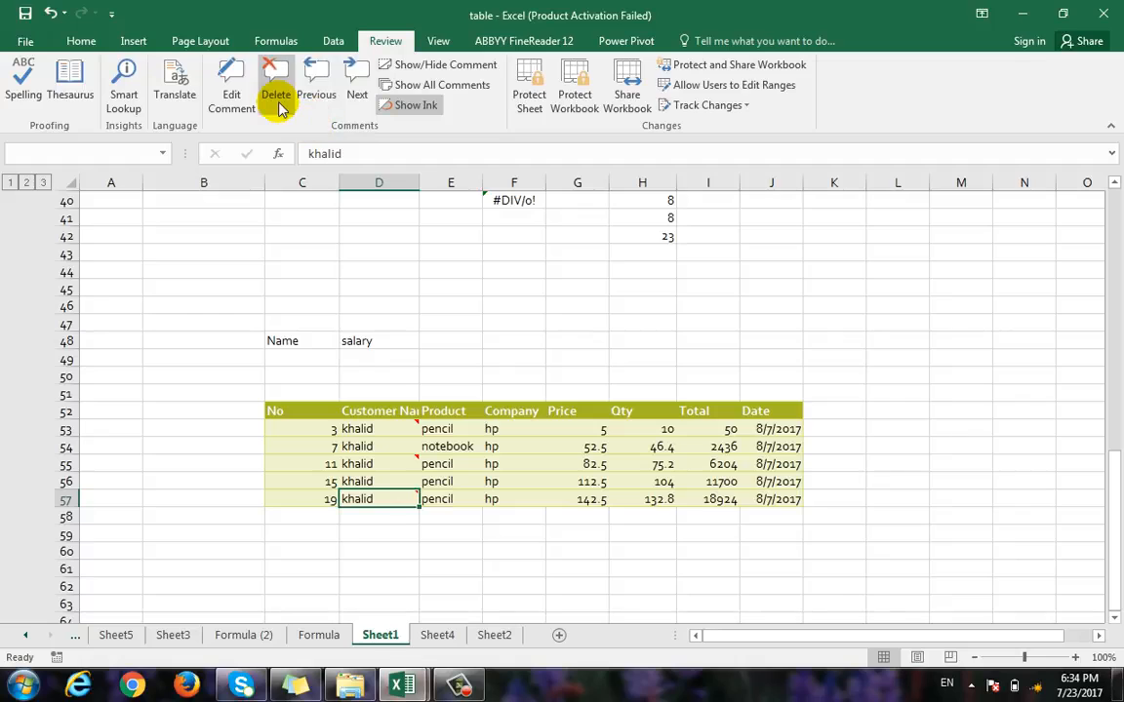
Step: Step forward through the sheet's comments from D53 to D57, and go back to the comment on D53
left_click(385, 429)
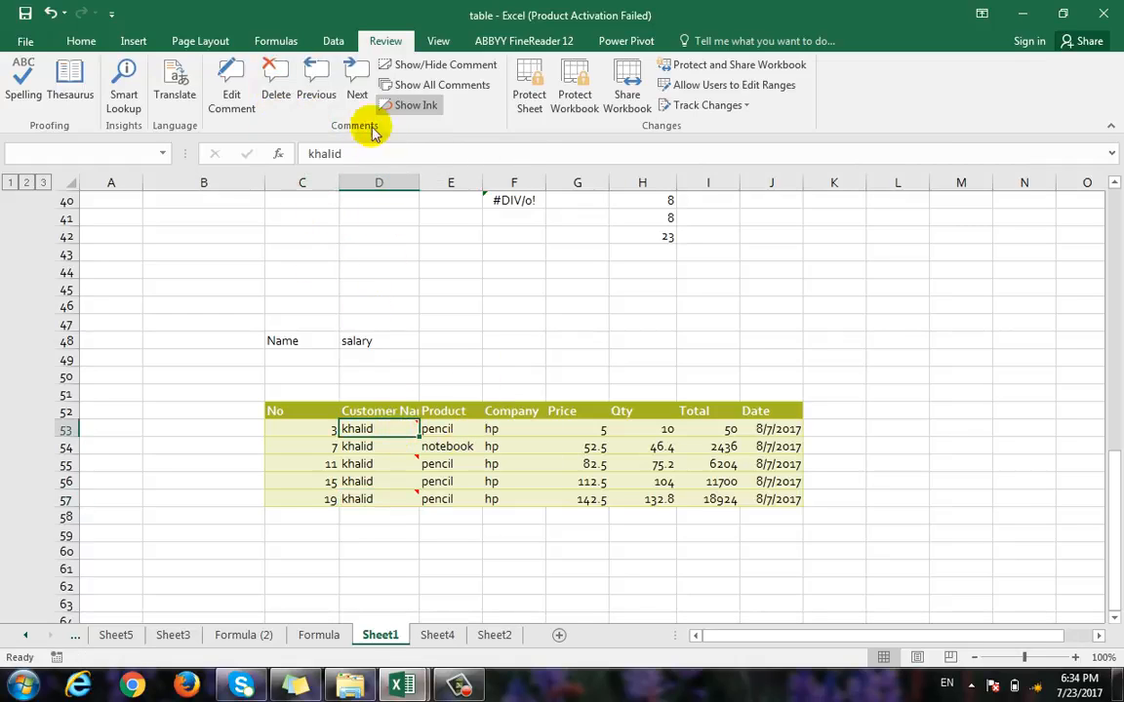
left_click(357, 95)
left_click(357, 94)
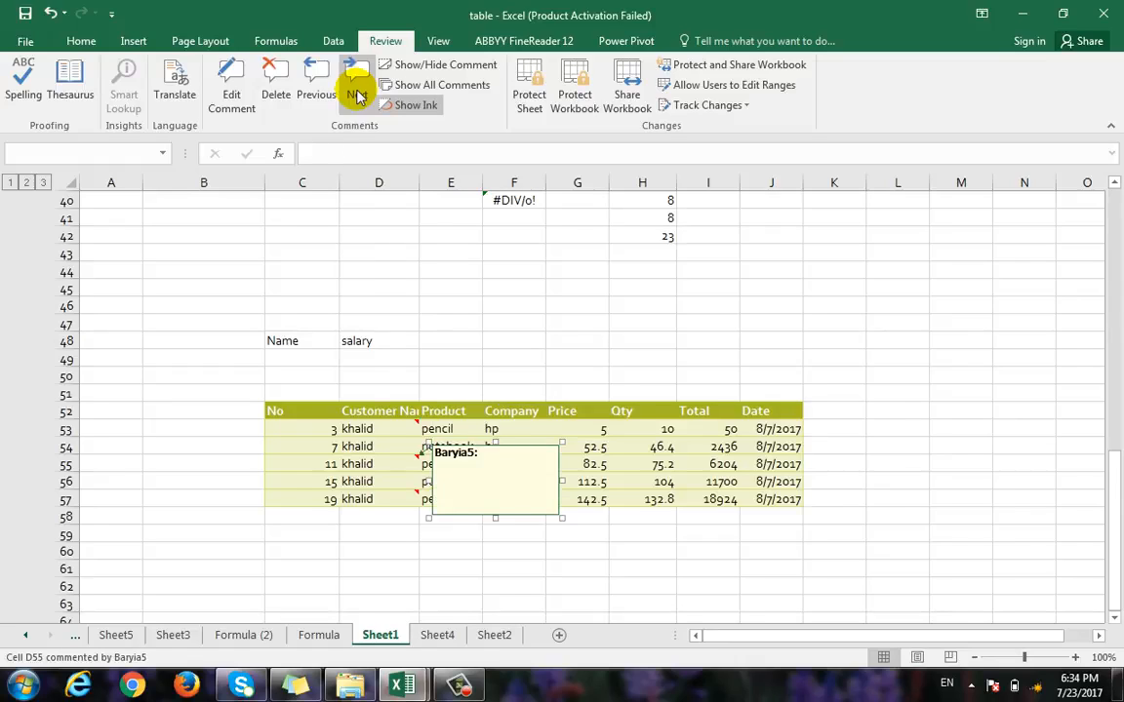
left_click(357, 94)
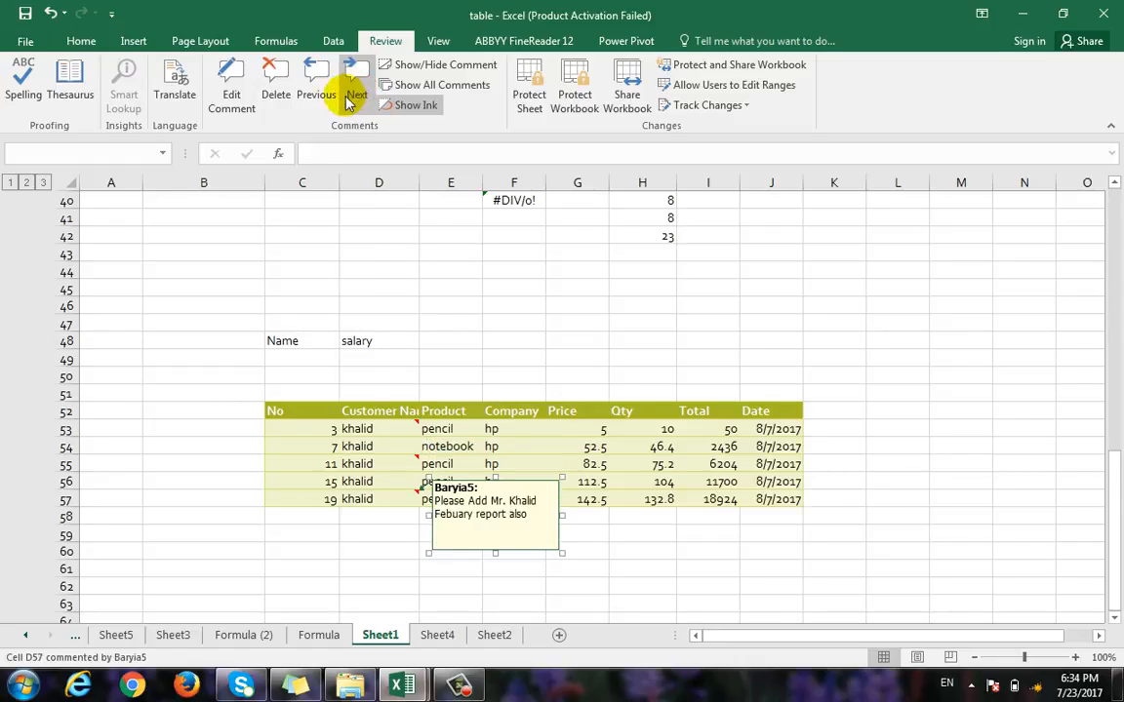
left_click(320, 96)
left_click(319, 96)
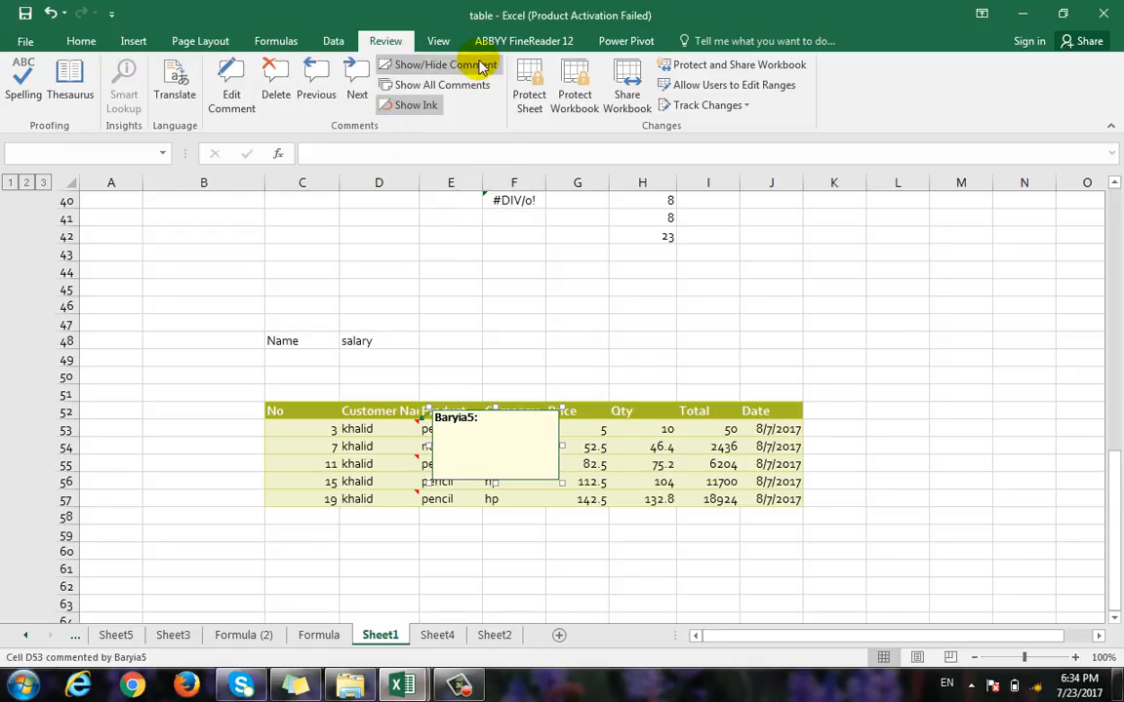
Step: Display the comments on D55 and D57 with Show/Hide Comment, and hide the one on D57 again
left_click(392, 465)
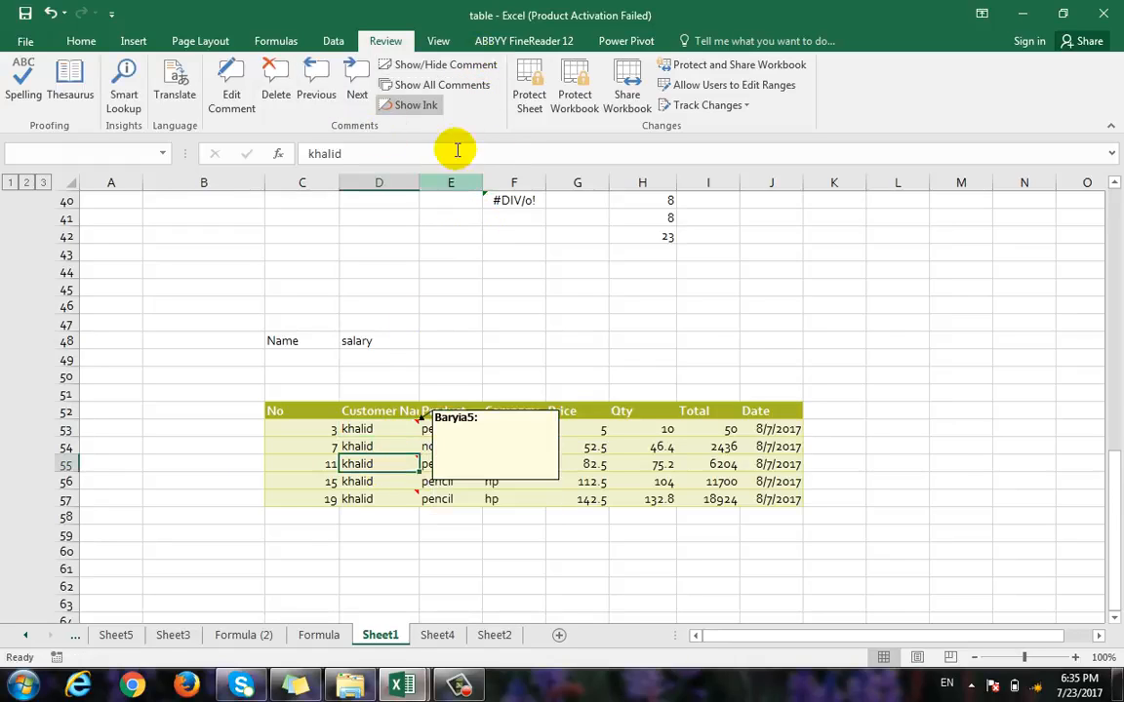
left_click(391, 494)
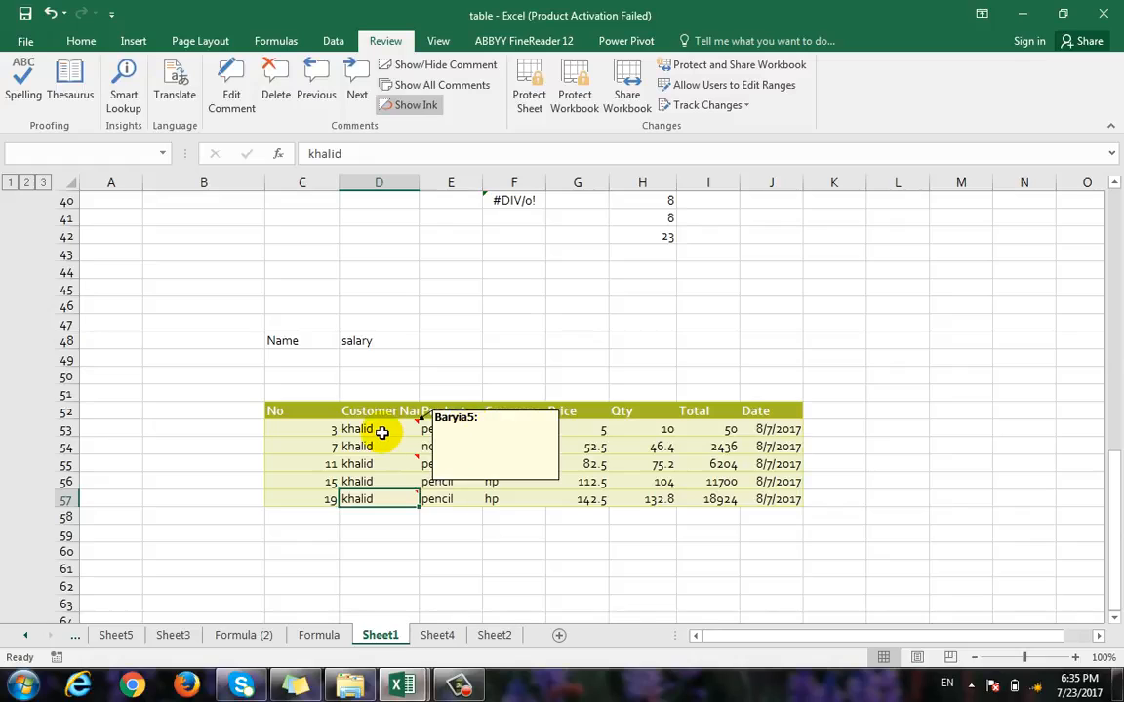
left_click(374, 461)
left_click(431, 65)
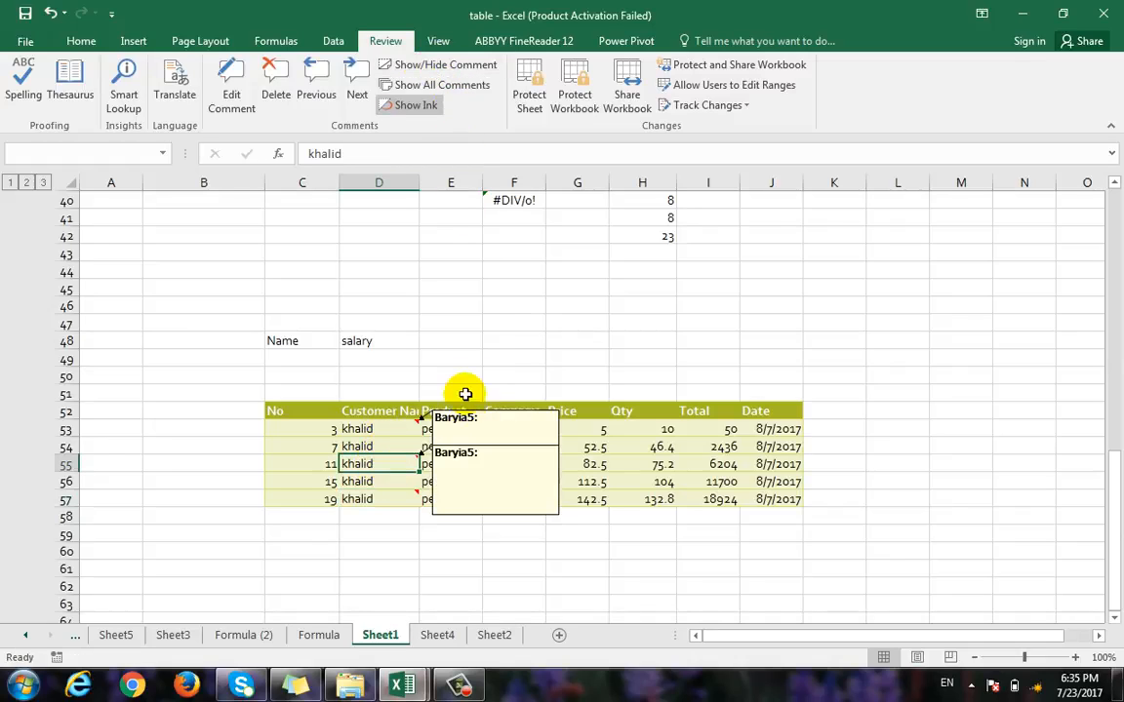
left_click(379, 495)
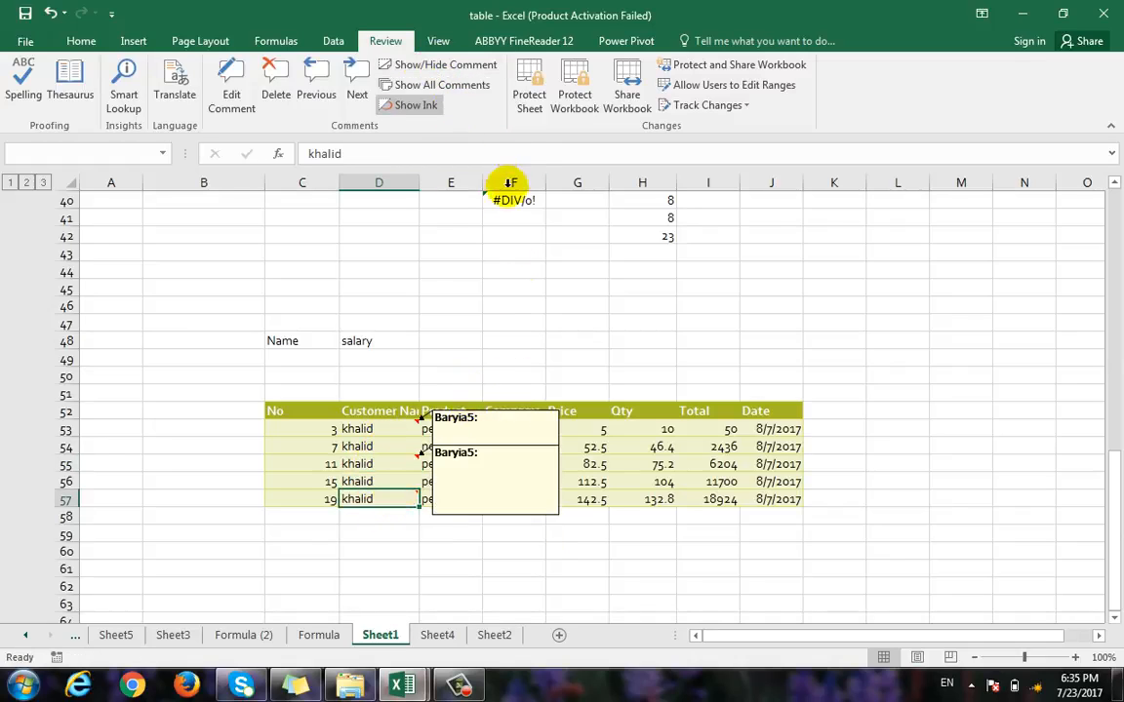
left_click(446, 67)
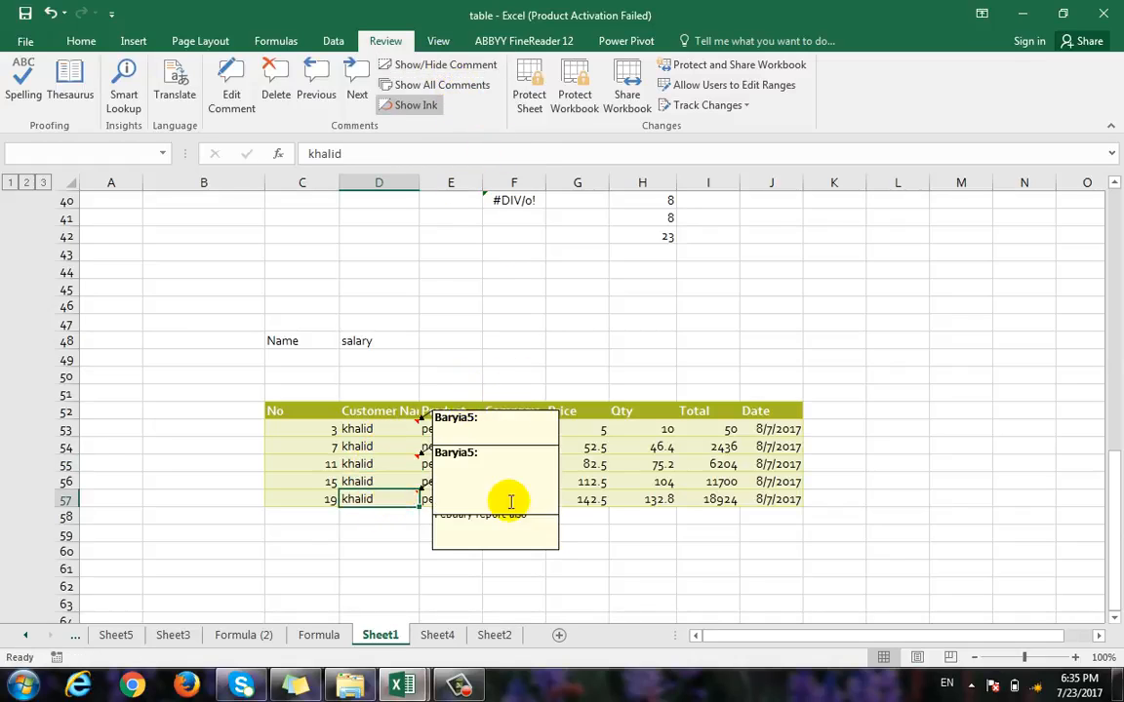
left_click(458, 76)
Step: Display all comments on the sheet at once, and hide them all again
left_click(364, 466)
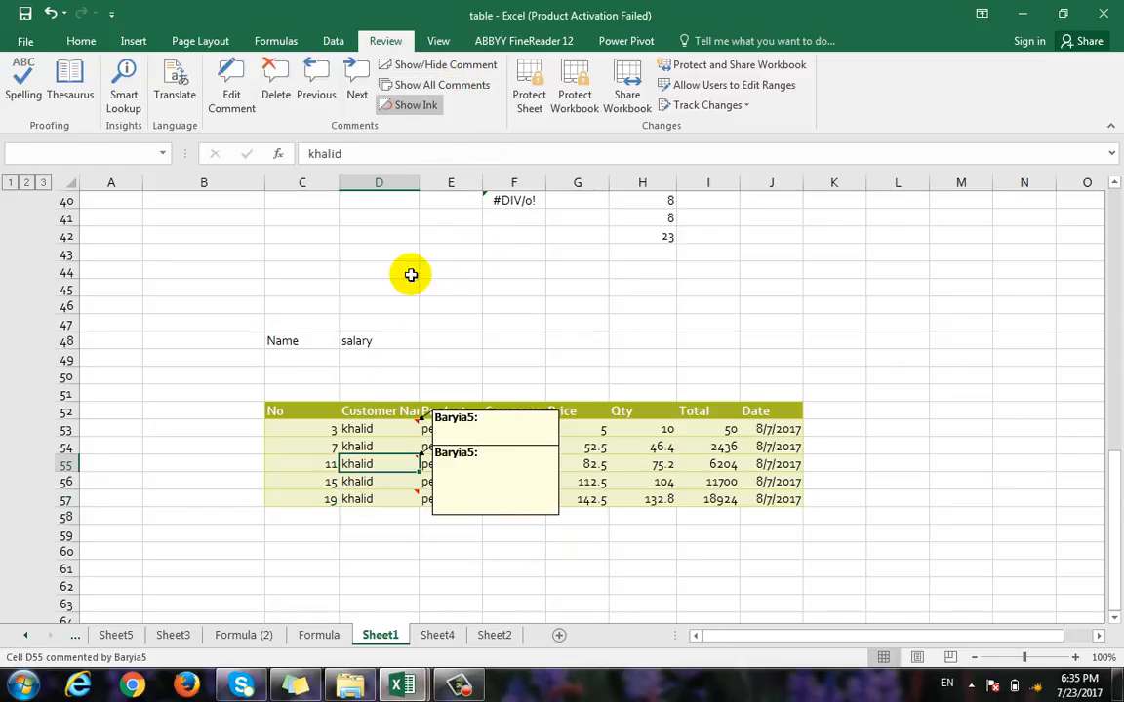
left_click(450, 88)
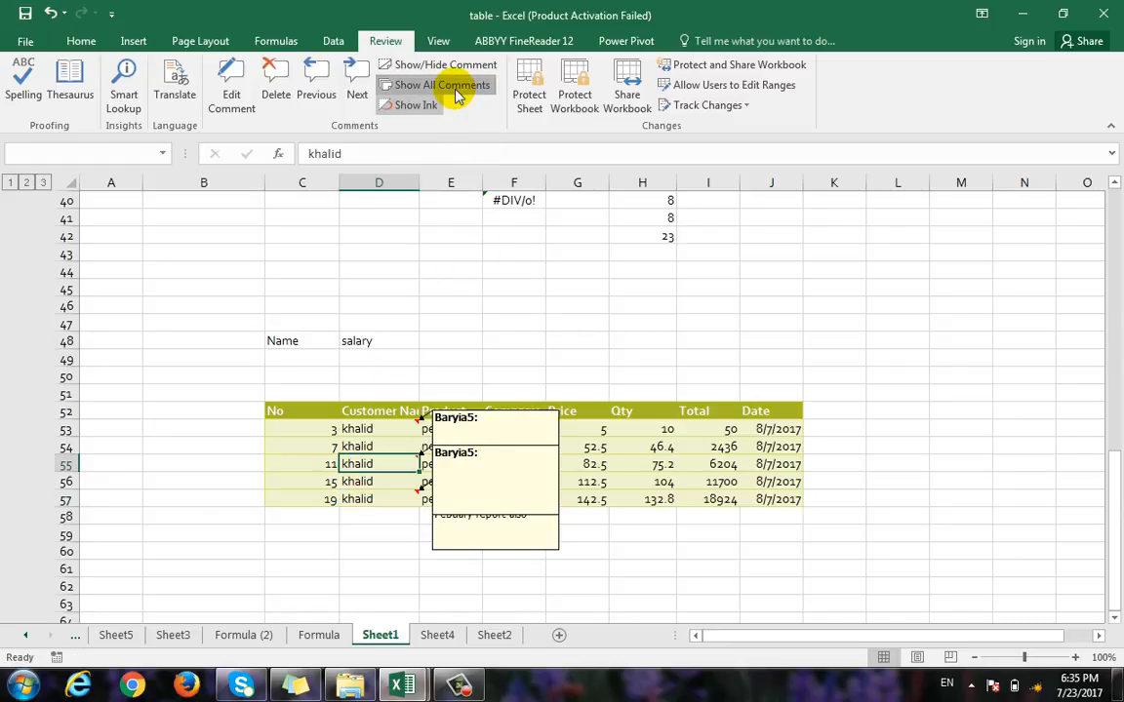
left_click(454, 90)
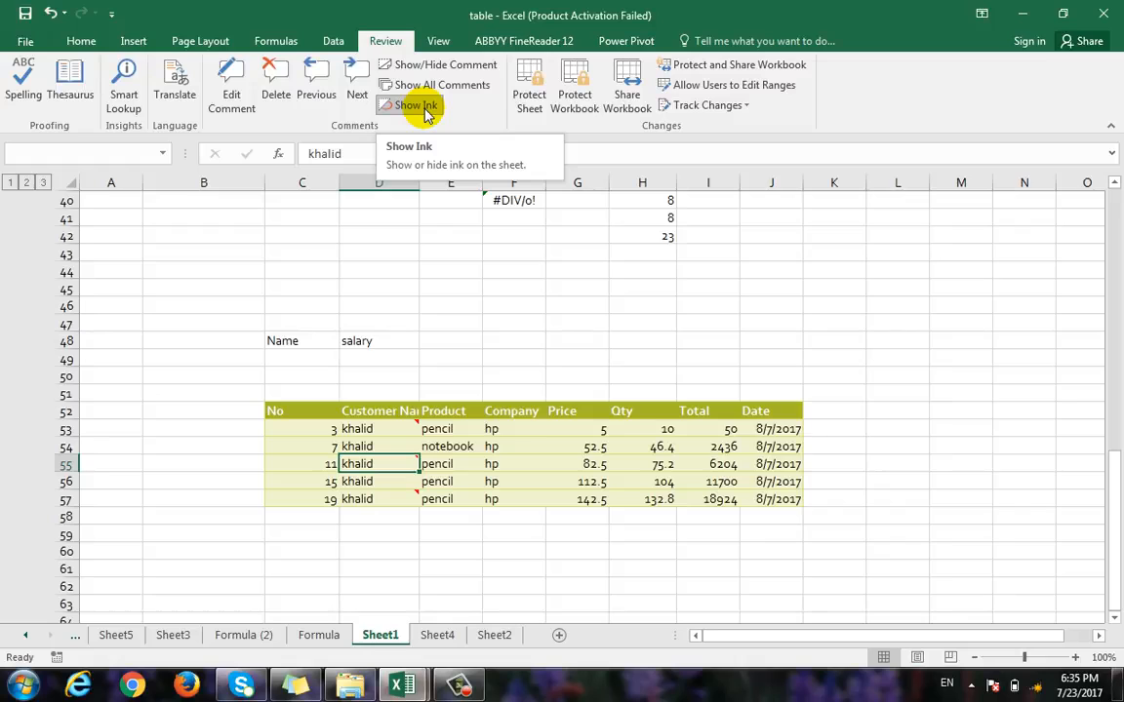
Step: Open the Excel Options for the Quick Access Toolbar and examine the available command categories
left_click(39, 44)
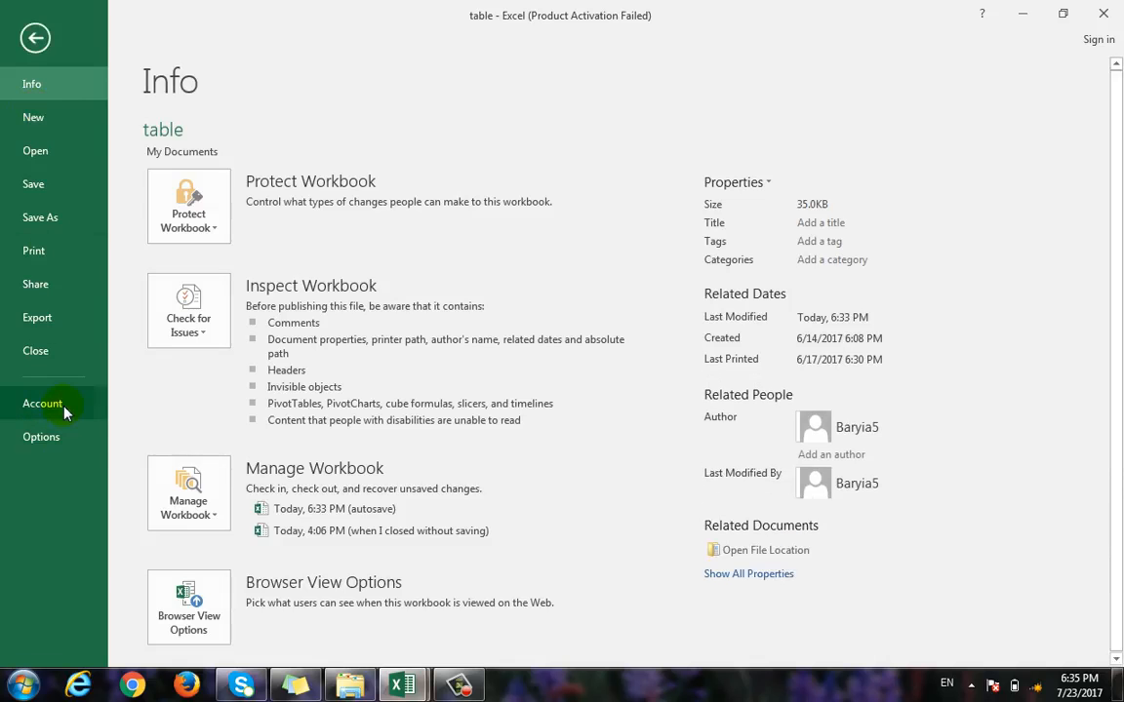
left_click(63, 409)
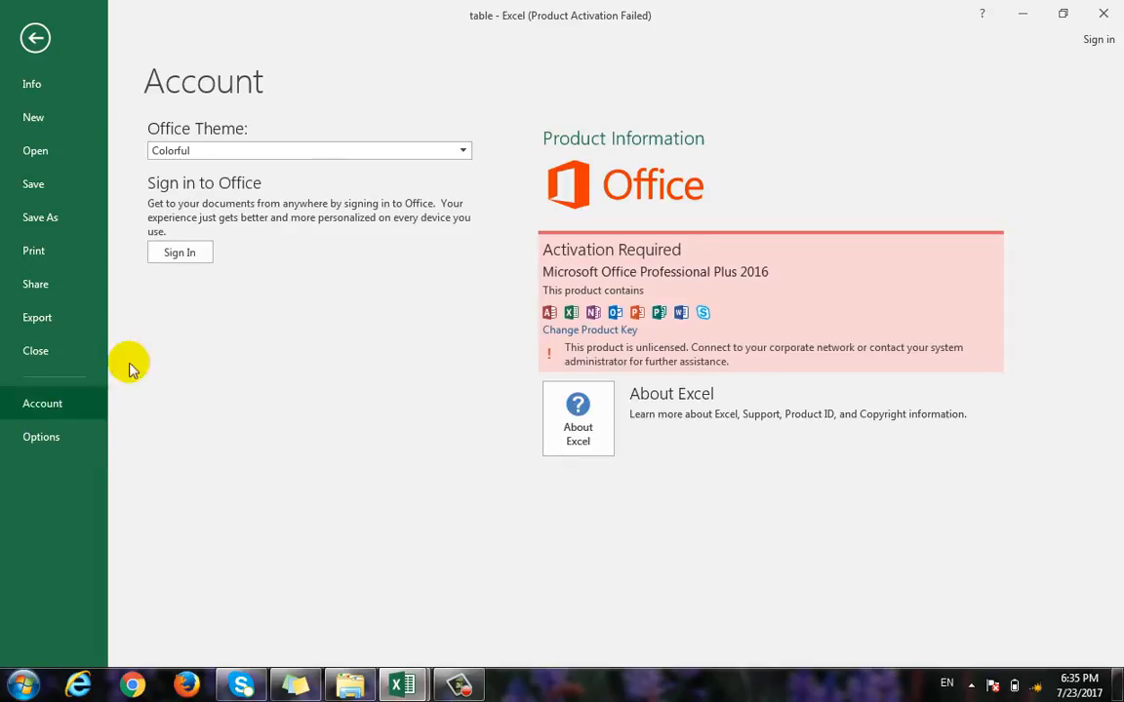
left_click(41, 436)
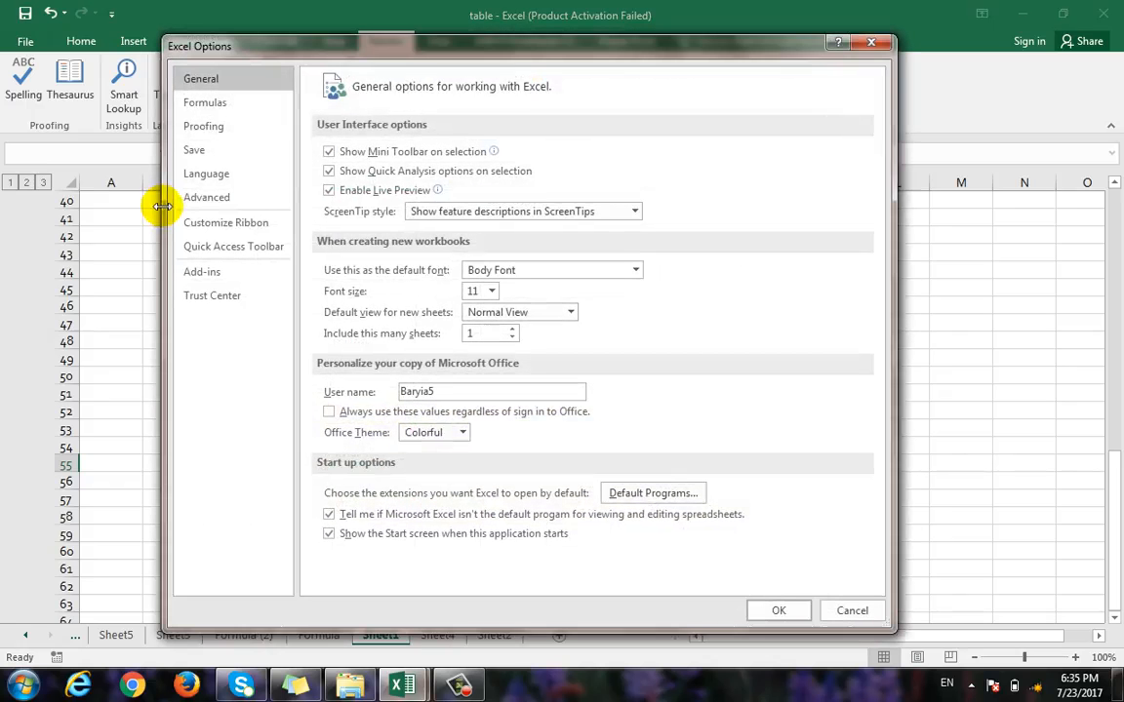
left_click(254, 244)
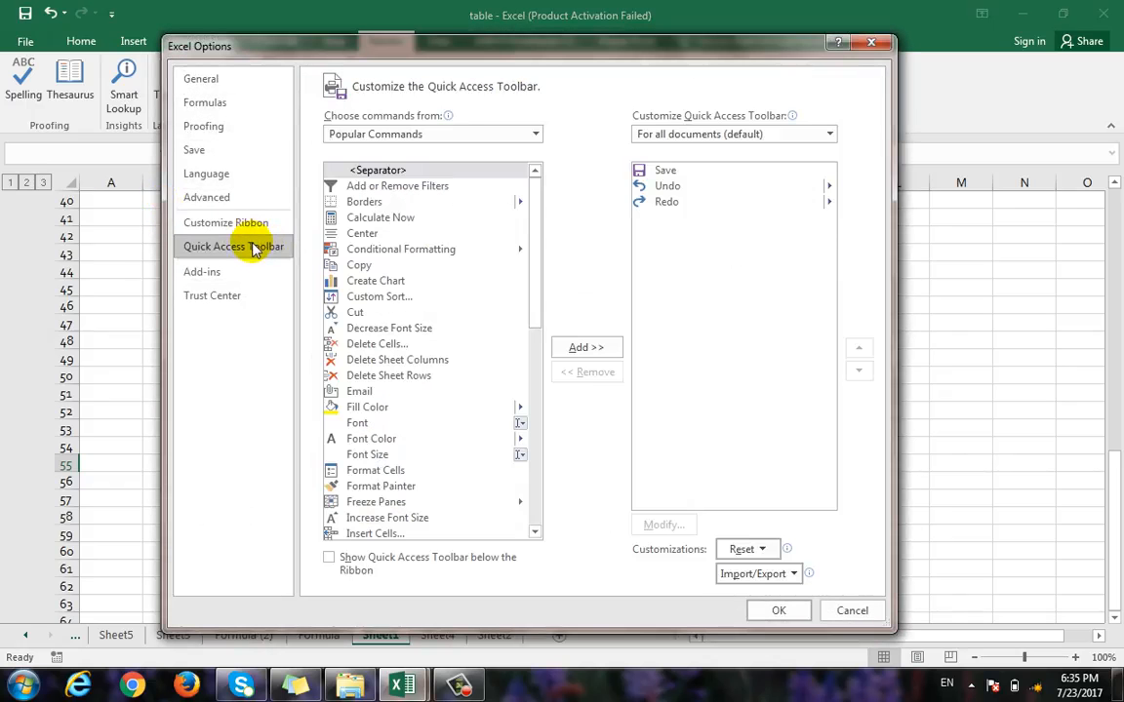
left_click(535, 135)
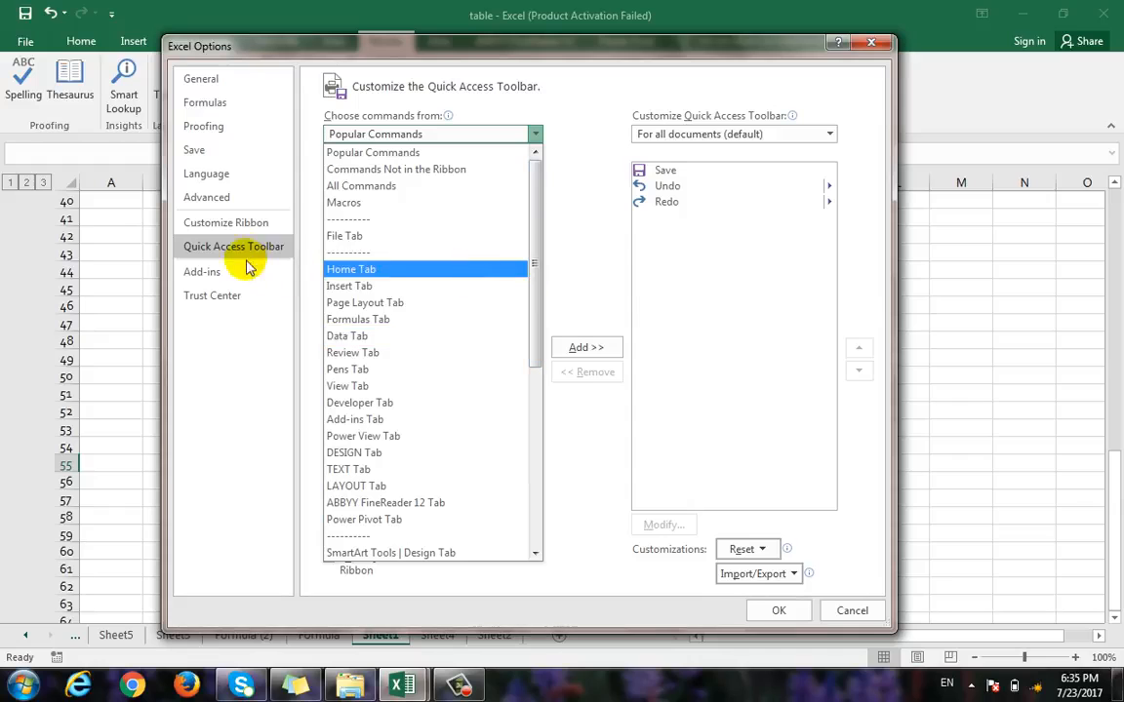
Step: Add the Pens tab from Ink Tools under All Tabs to the ribbon's main tabs, apply it, and display the Pens commands
left_click(230, 231)
left_click(227, 223)
left_click(521, 134)
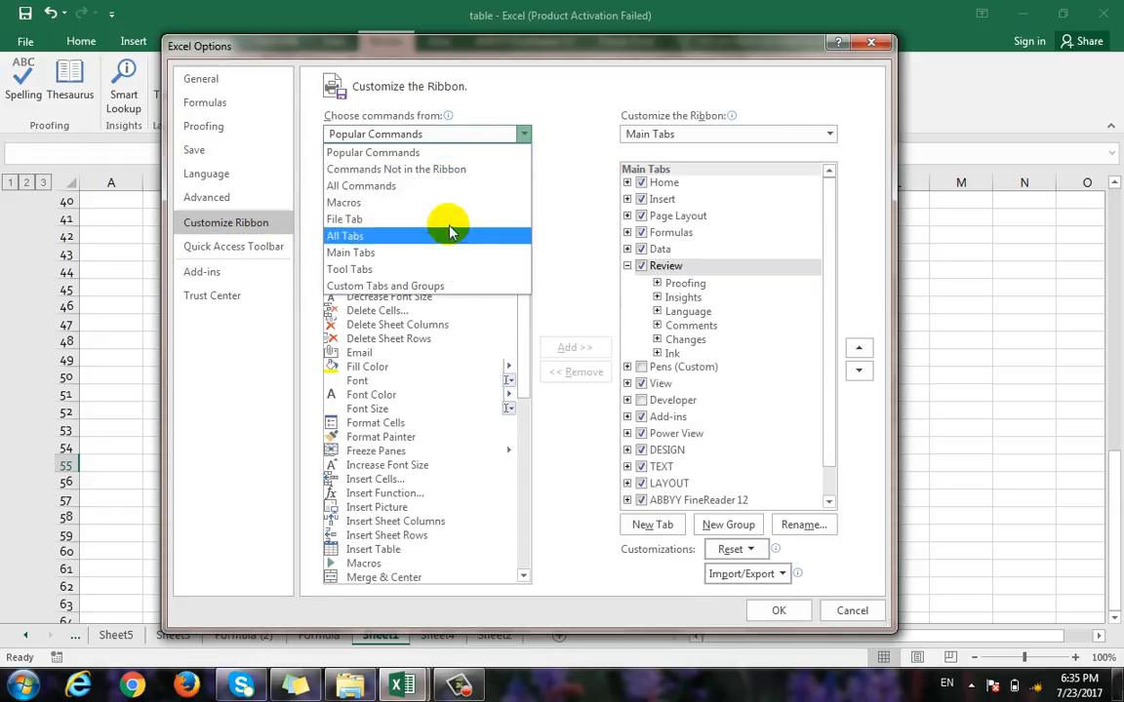
left_click(419, 235)
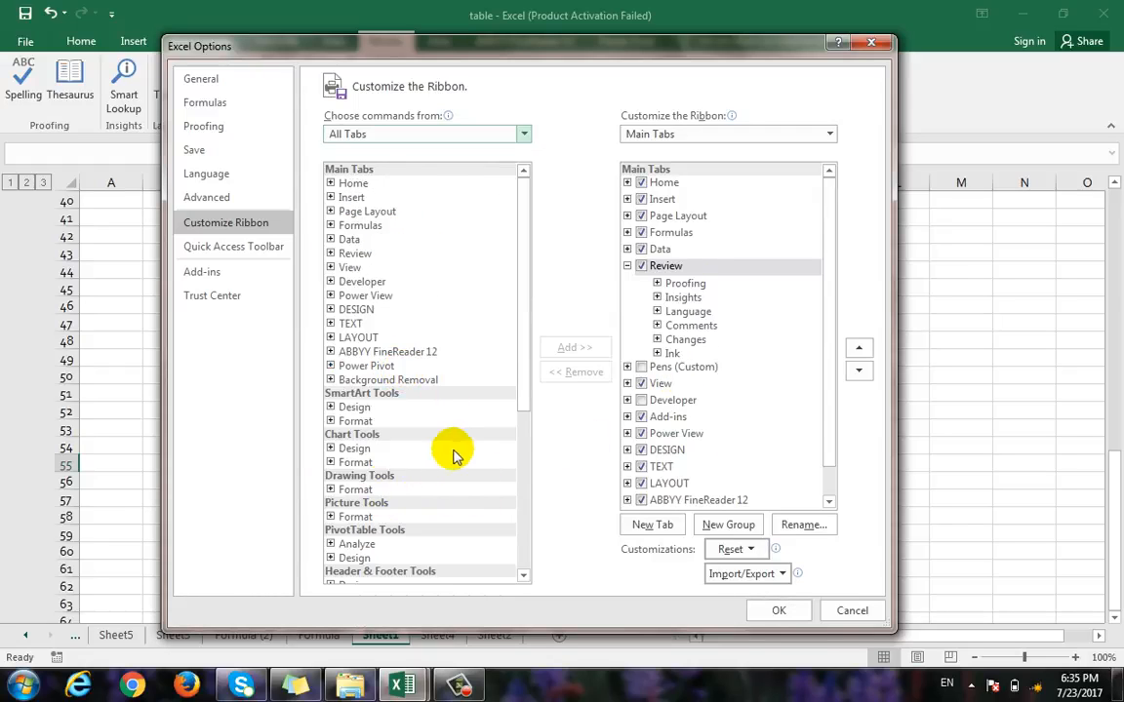
left_click_drag(526, 381, 526, 539)
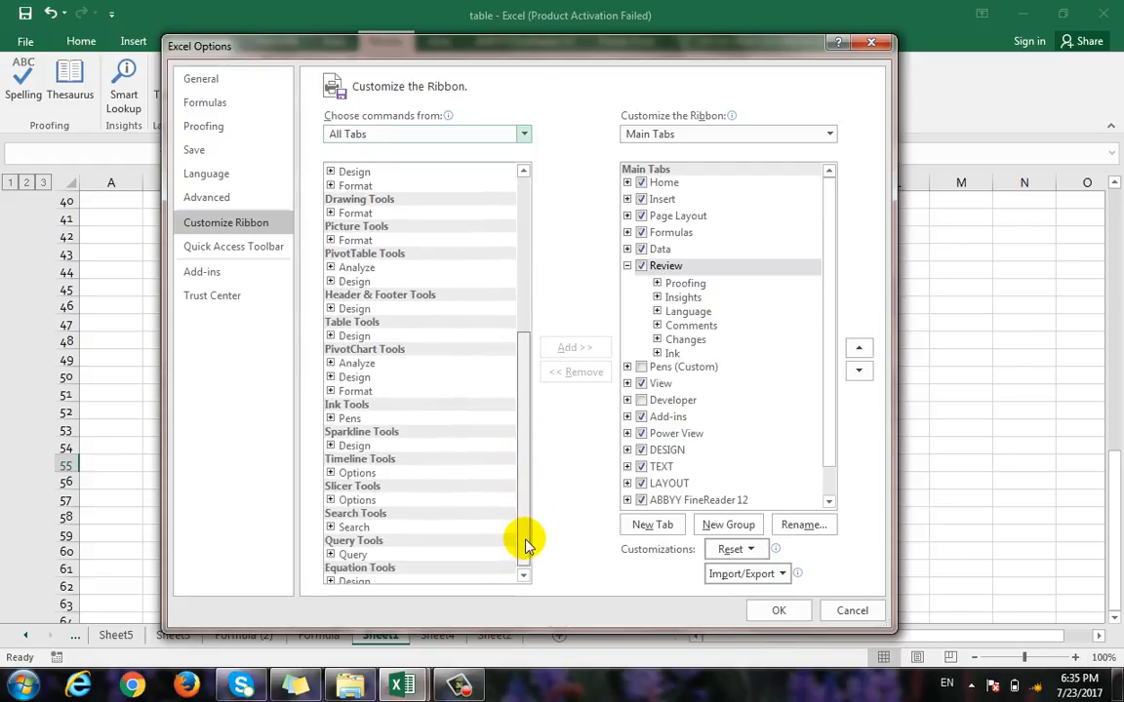
left_click(330, 413)
left_click(349, 413)
left_click(592, 349)
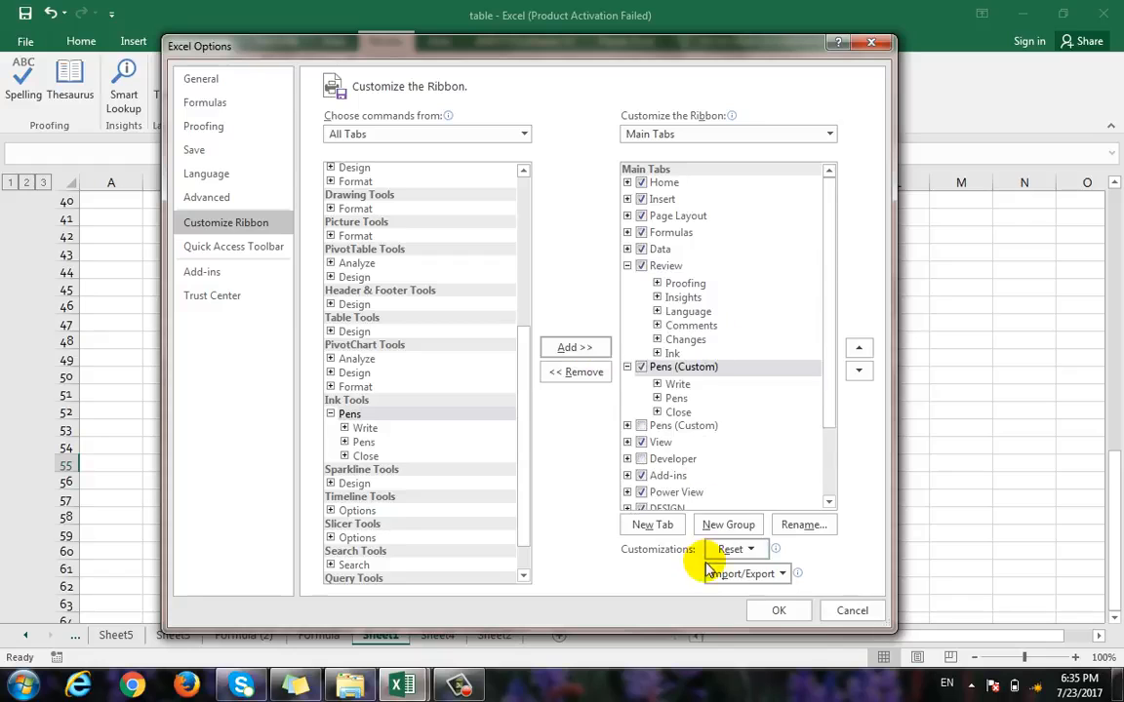
left_click(778, 611)
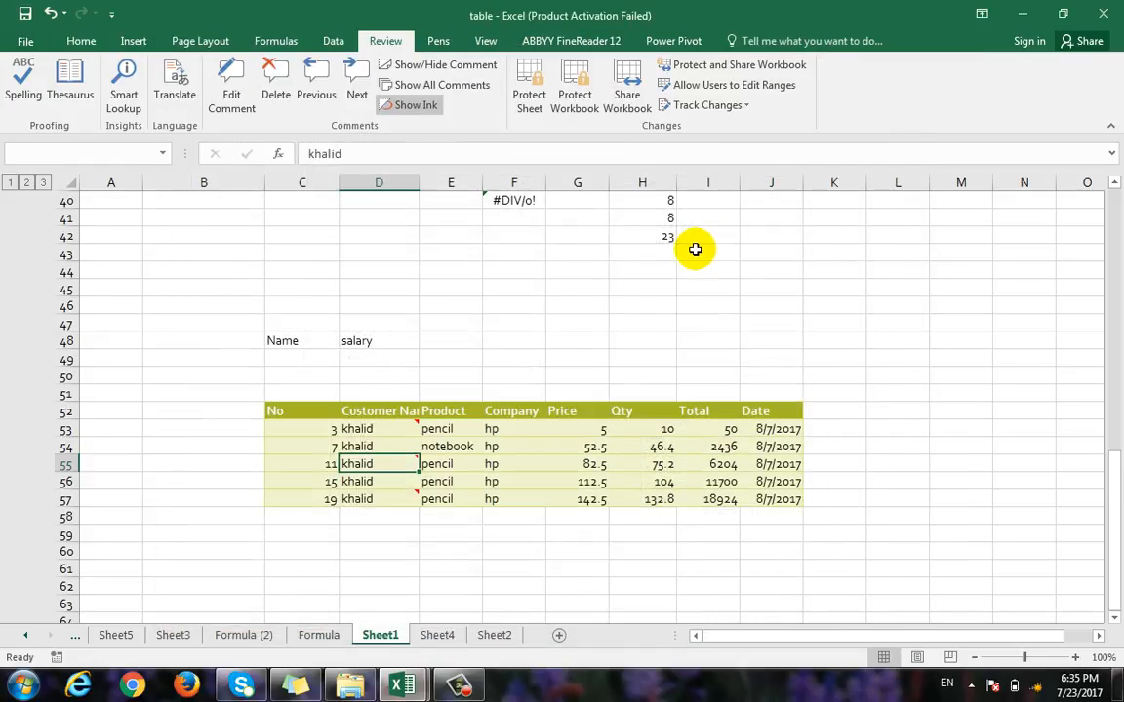
left_click(439, 43)
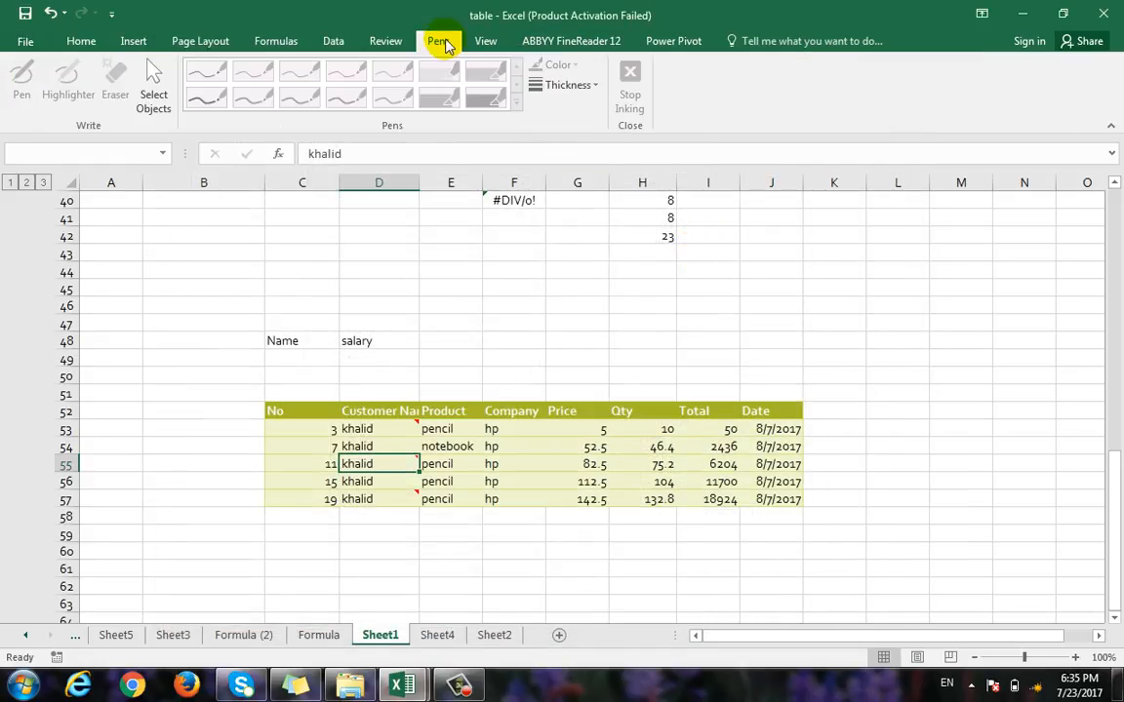
Step: Set the ink thickness to 4½ pt, then circle the last two Total values and draw a freehand loop over the Date header
left_click(590, 85)
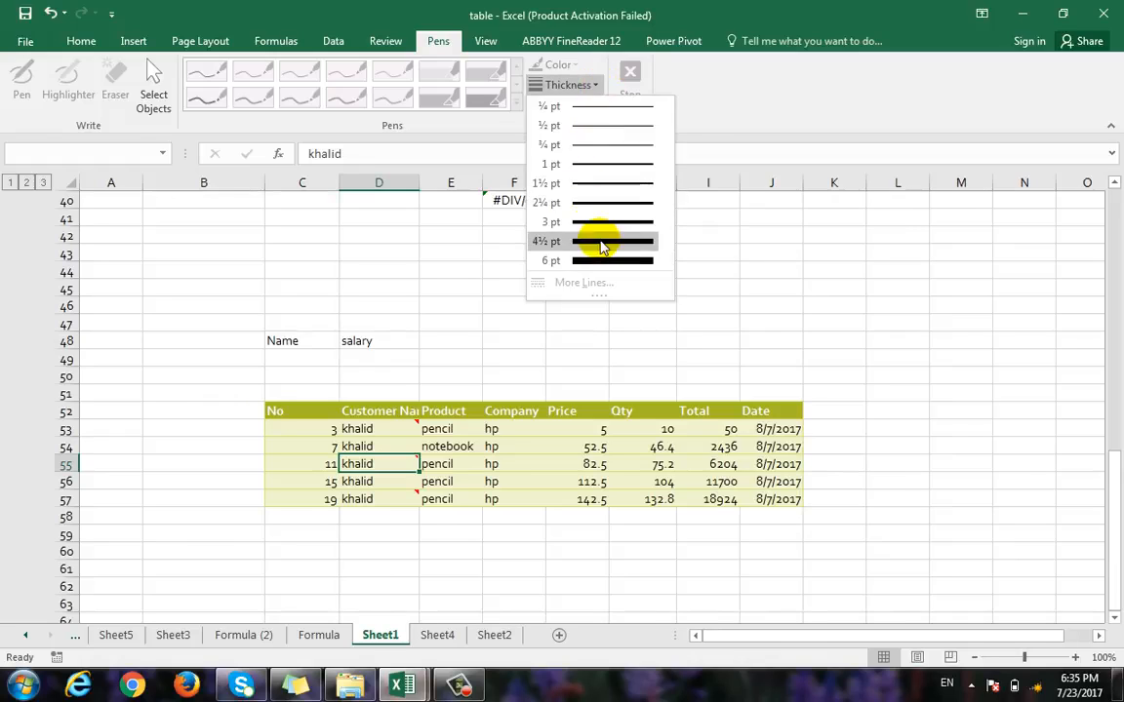
left_click(600, 241)
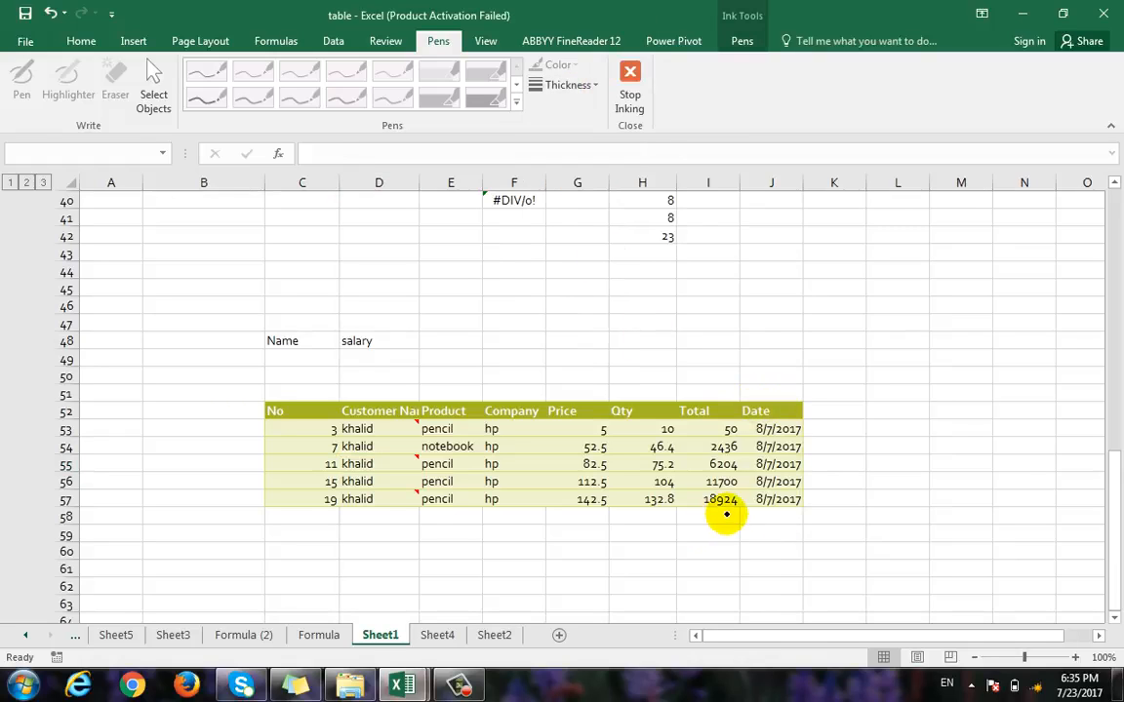
left_click_drag(717, 468, 732, 514)
mouse_move(832, 468)
left_mouse_down()
mouse_move(771, 368)
mouse_move(828, 426)
left_mouse_up()
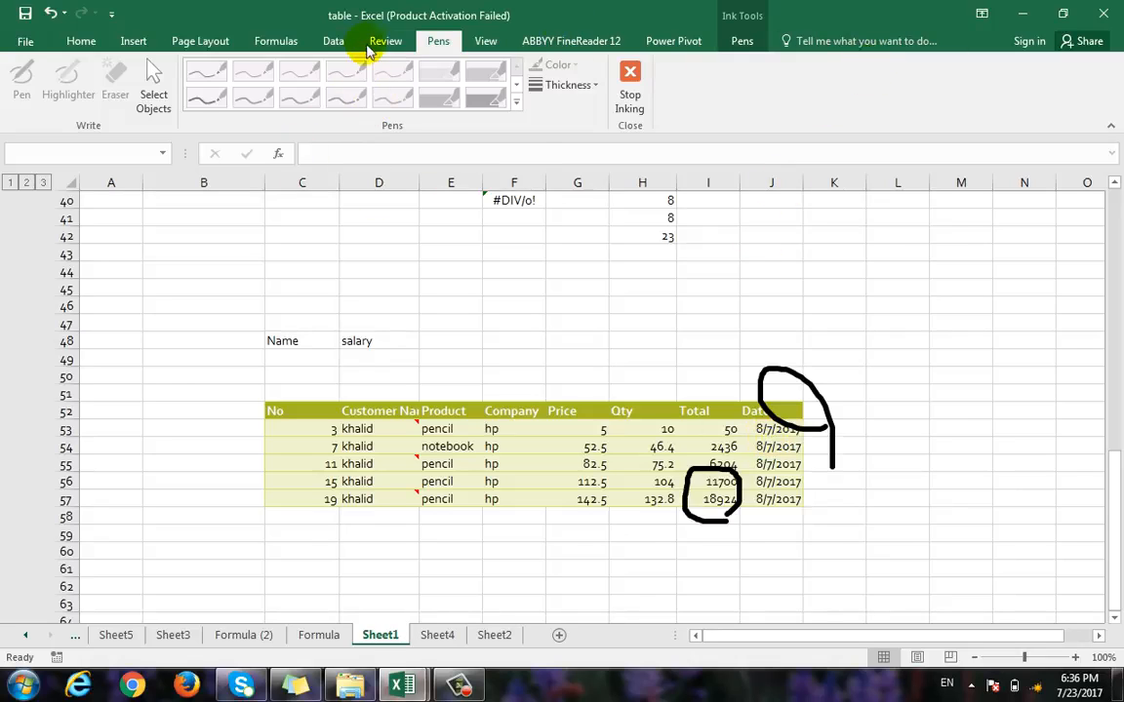
Step: Hide the ink drawings on the sheet with Show Ink, and display them again
left_click(380, 41)
left_click(415, 106)
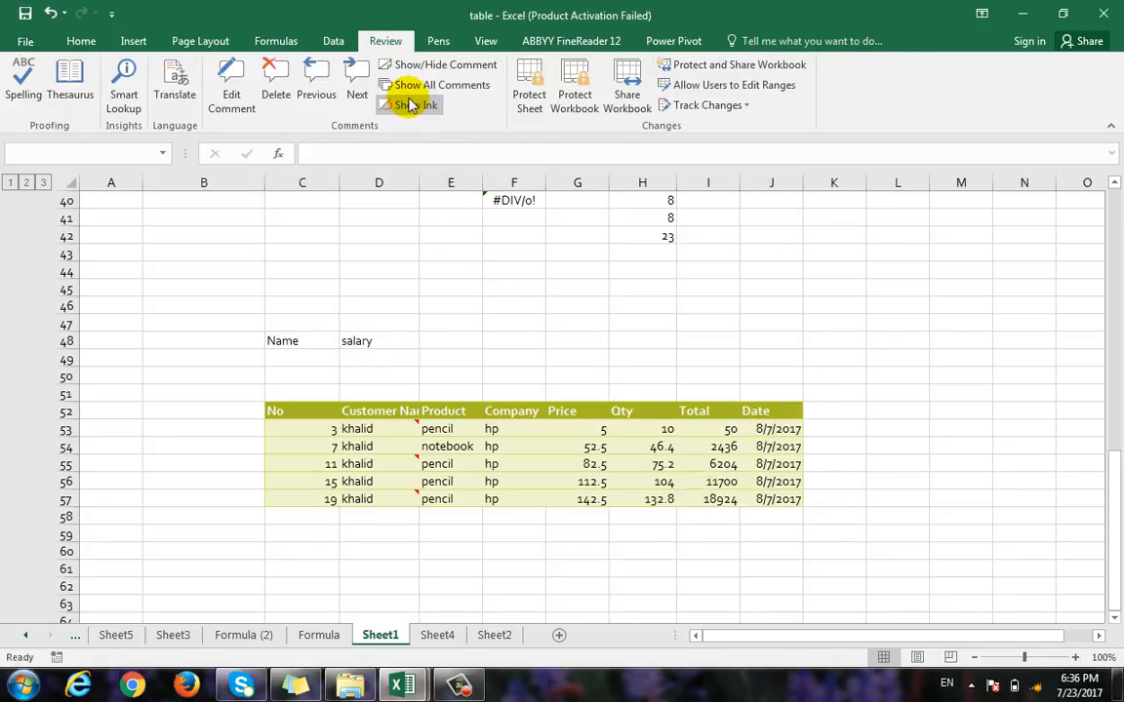
left_click(411, 105)
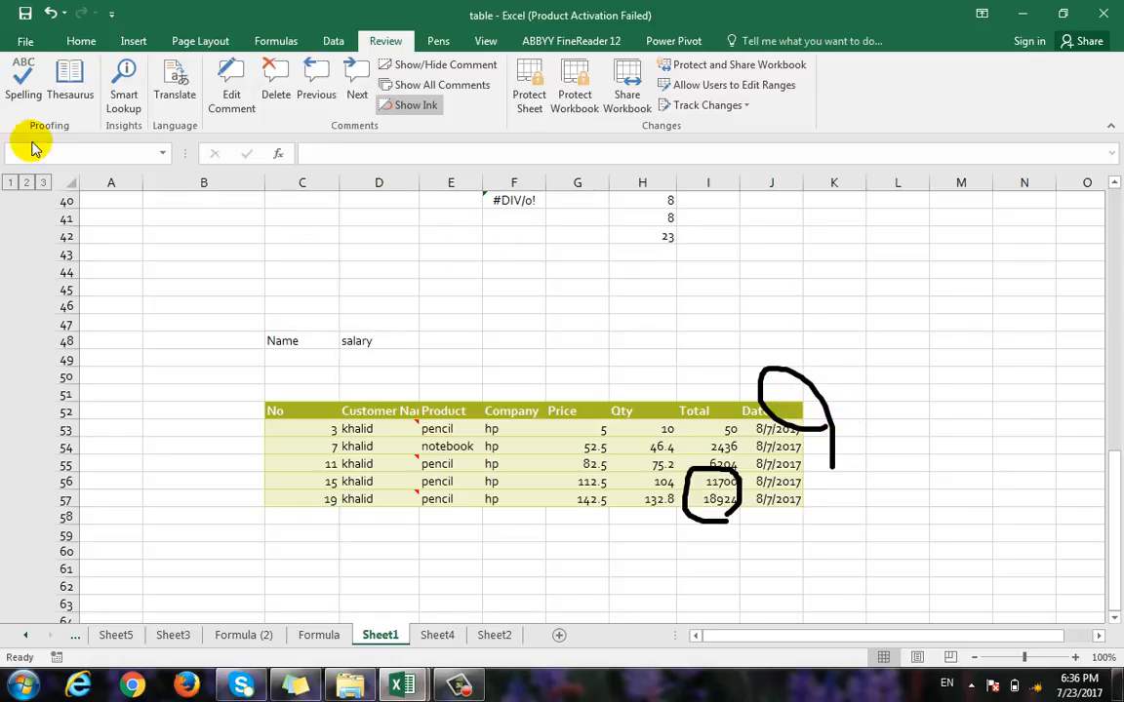
Step: Turn off the enabled custom Pens tab in the Customize Ribbon options, apply the change, and return to the Review commands
left_click(438, 40)
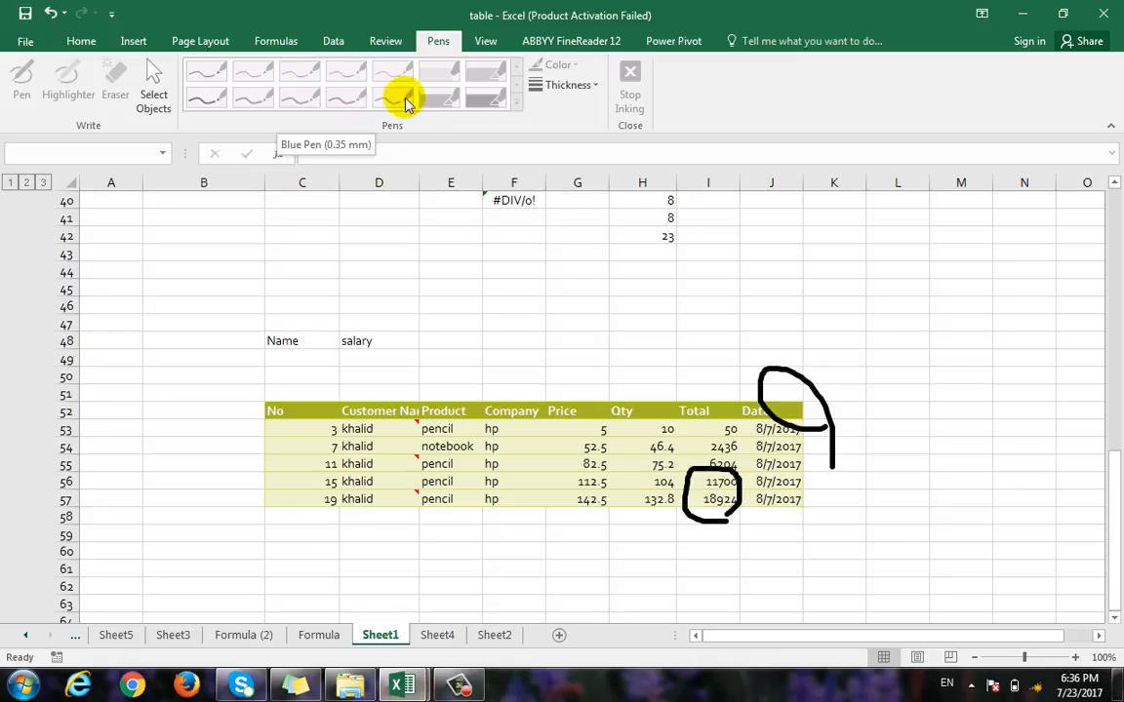
left_click(28, 42)
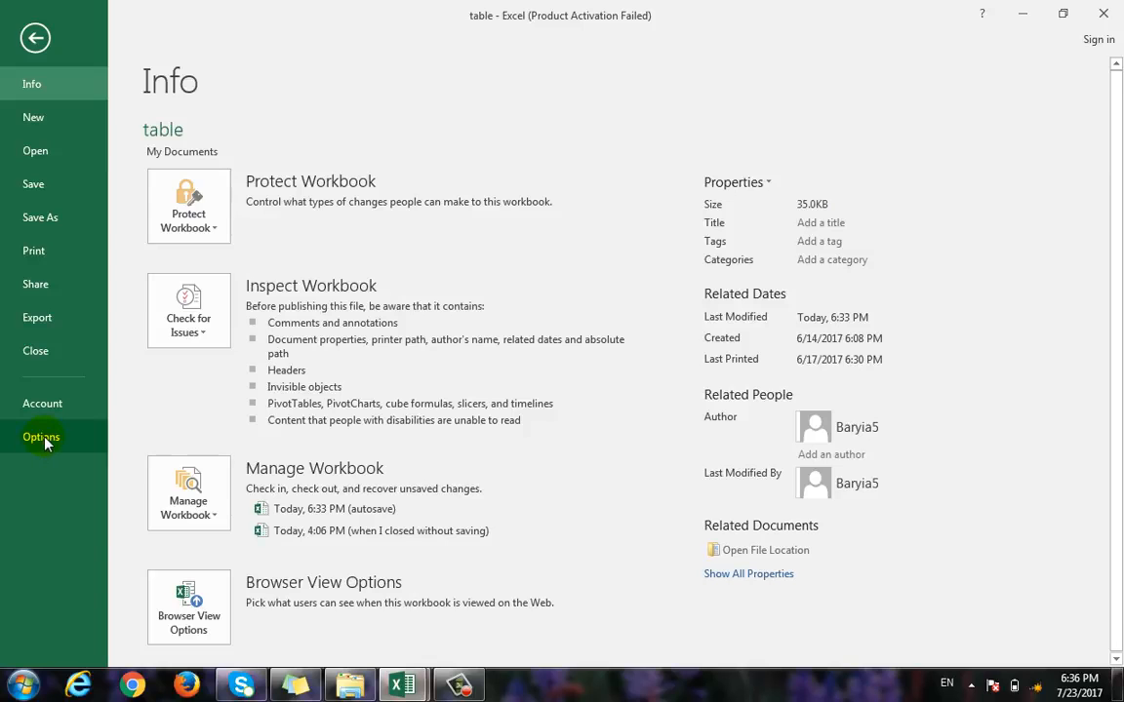
left_click(41, 437)
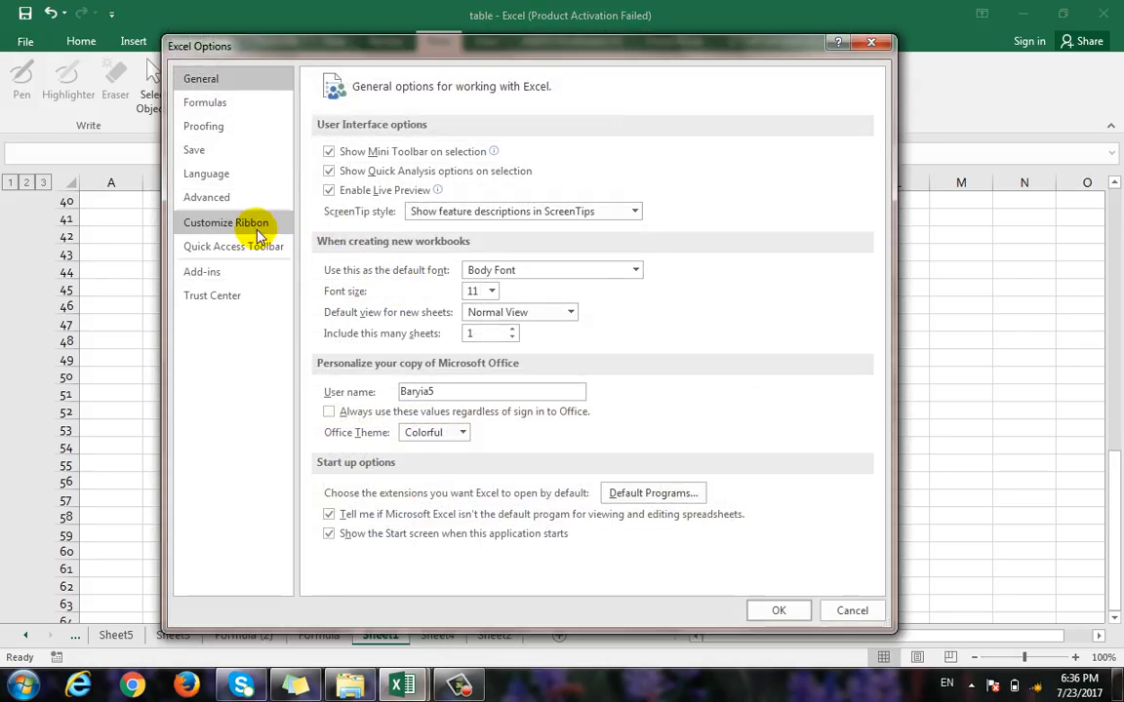
left_click(234, 234)
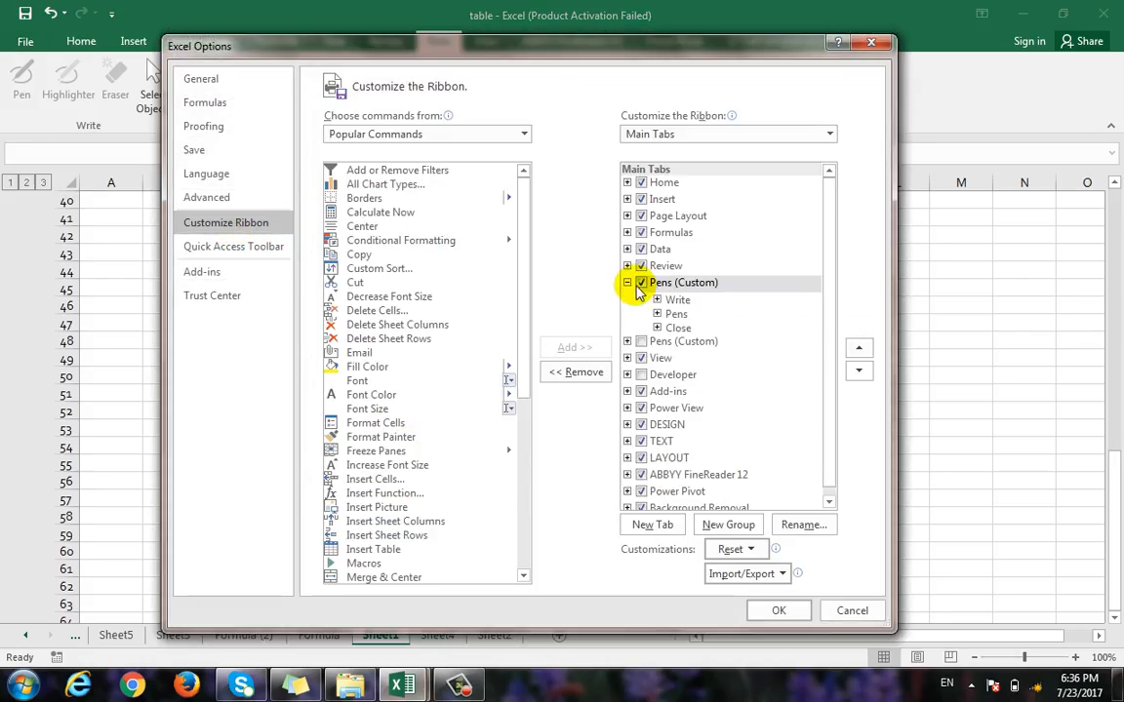
left_click_drag(600, 49, 607, 93)
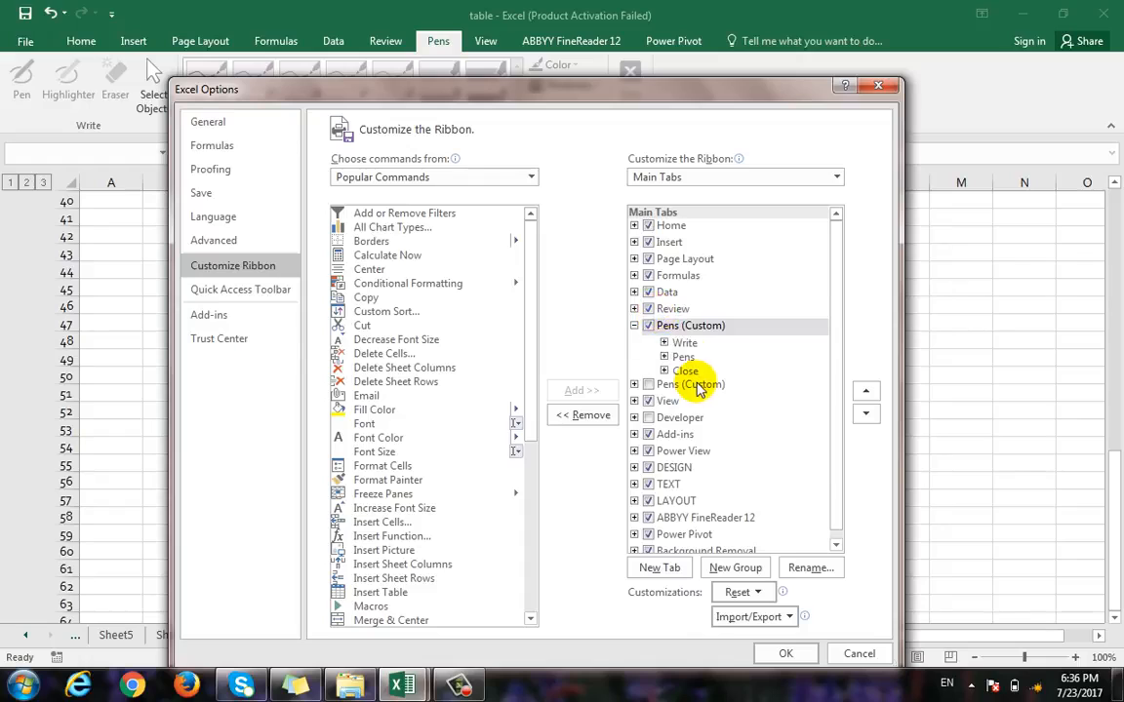
left_click(645, 326)
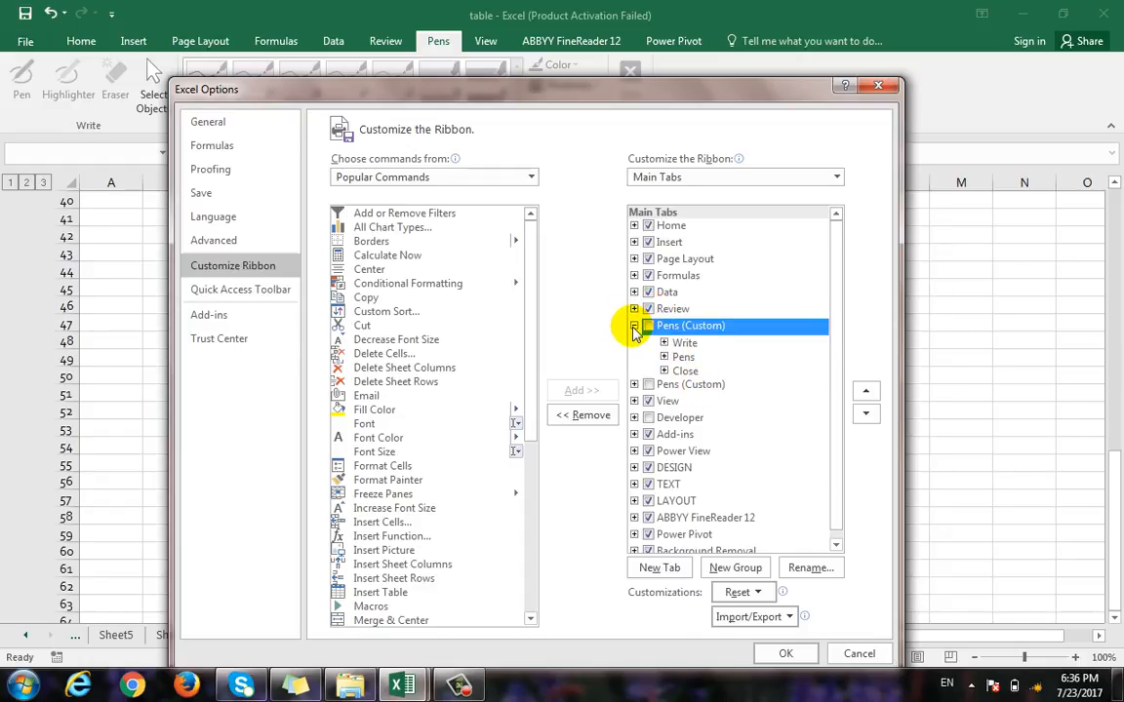
left_click(380, 177)
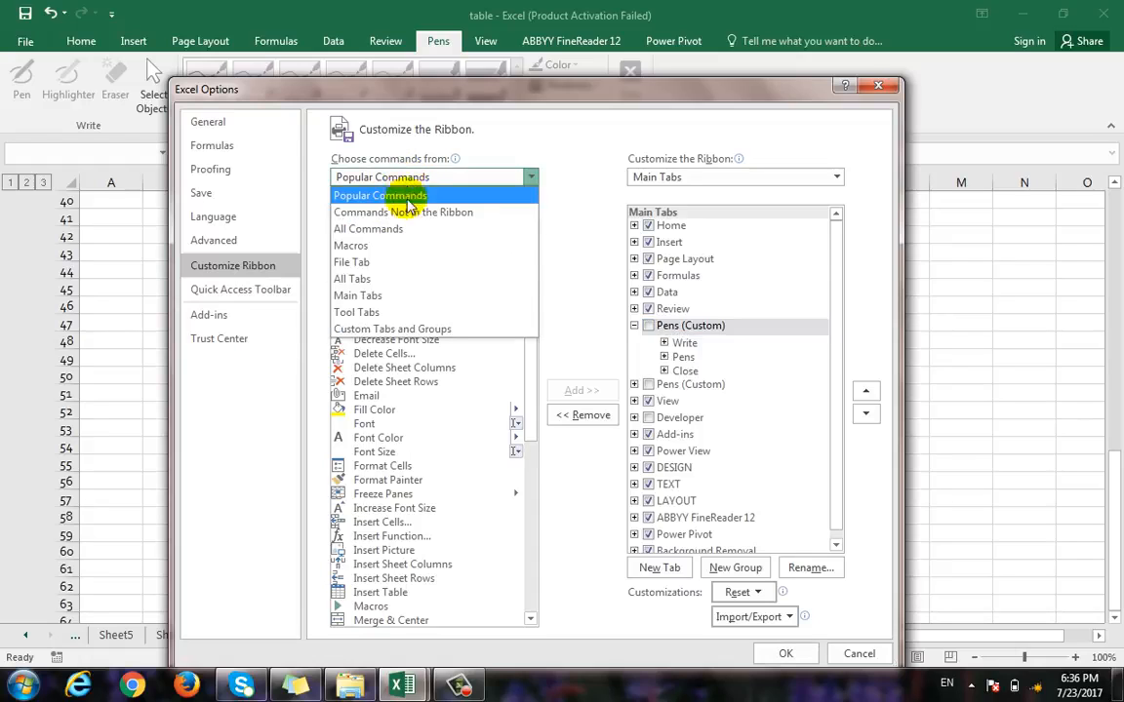
left_click(395, 279)
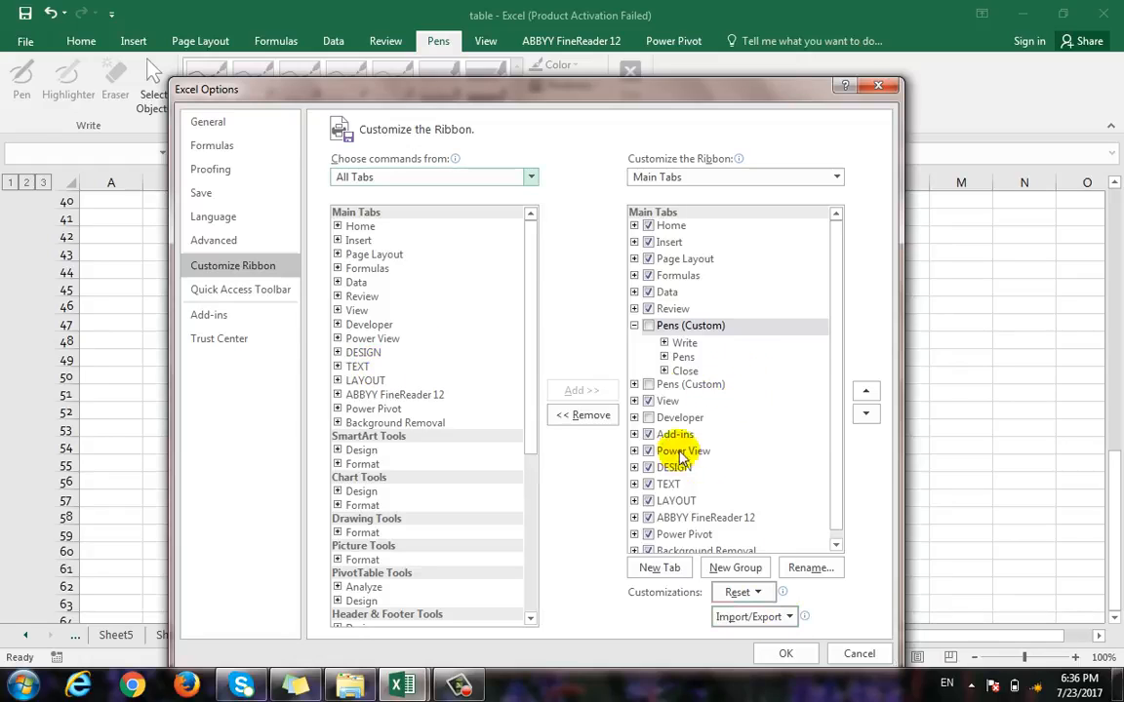
left_click(786, 653)
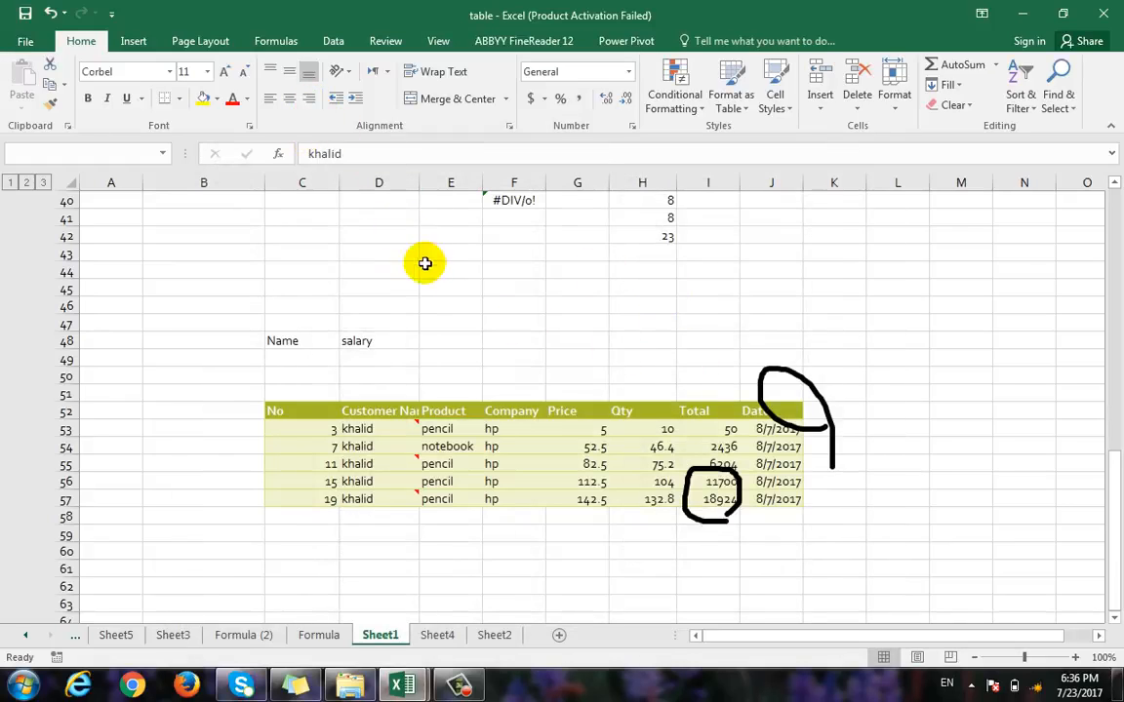
left_click(382, 41)
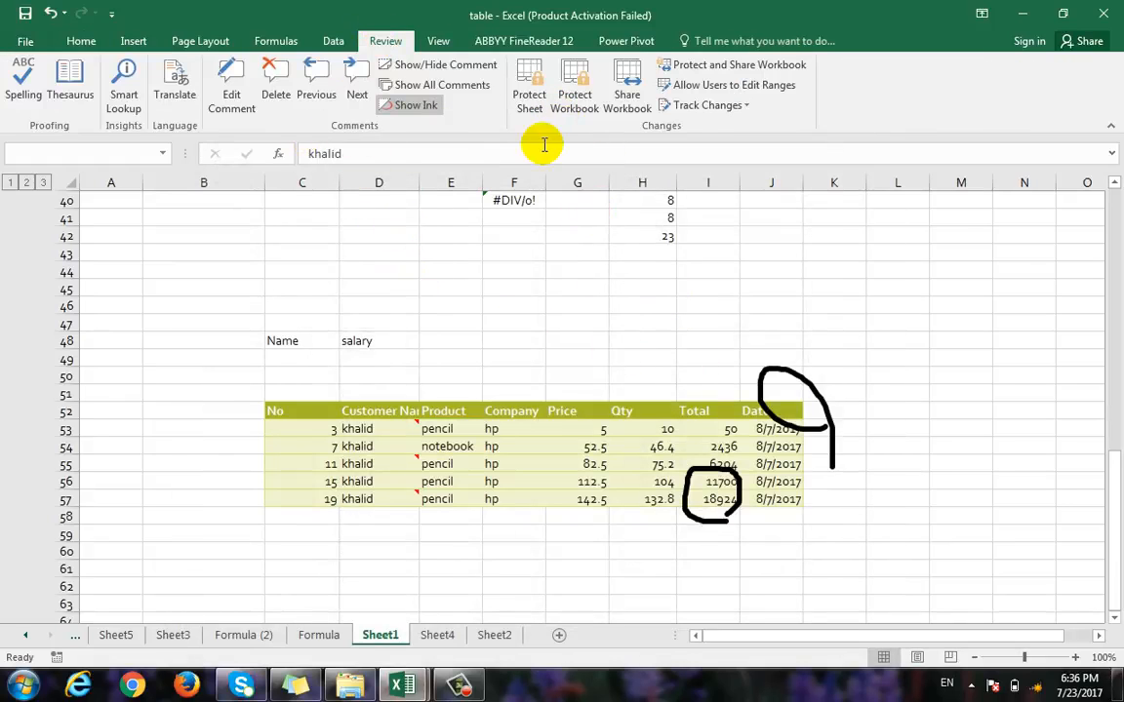